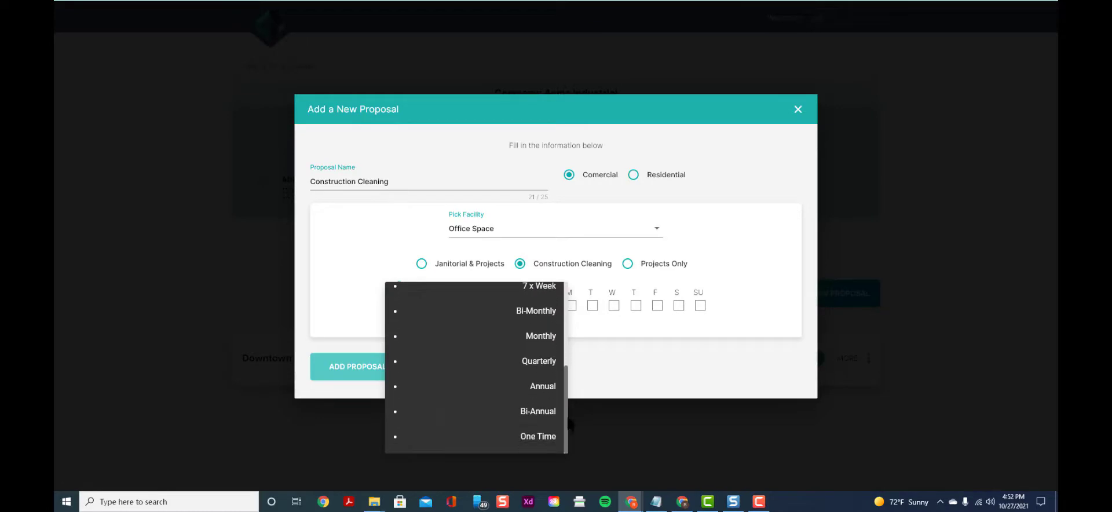
- Set the Construction Cleaning proposal's frequency to One Time and add the proposal
{"action": "left_click", "coordinate": [547, 440]}
{"action": "left_click", "coordinate": [384, 371]}
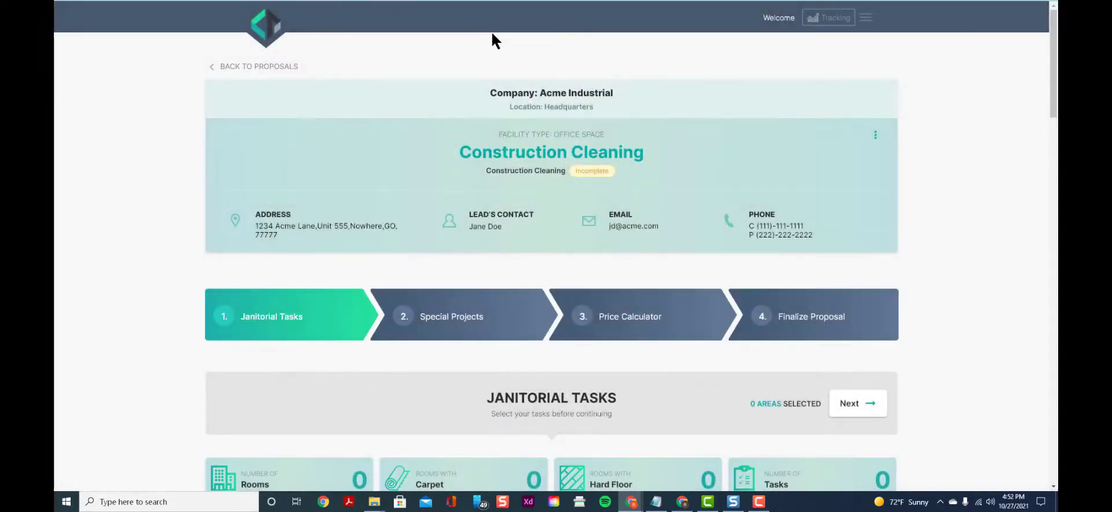
- Include the Break Room, Conference Room and Elevator areas in the proposal's janitorial tasks
{"action": "scroll", "coordinate": [517, 203], "scroll_direction": "down", "scroll_amount": 3}
{"action": "scroll", "coordinate": [514, 191], "scroll_direction": "down", "scroll_amount": 4}
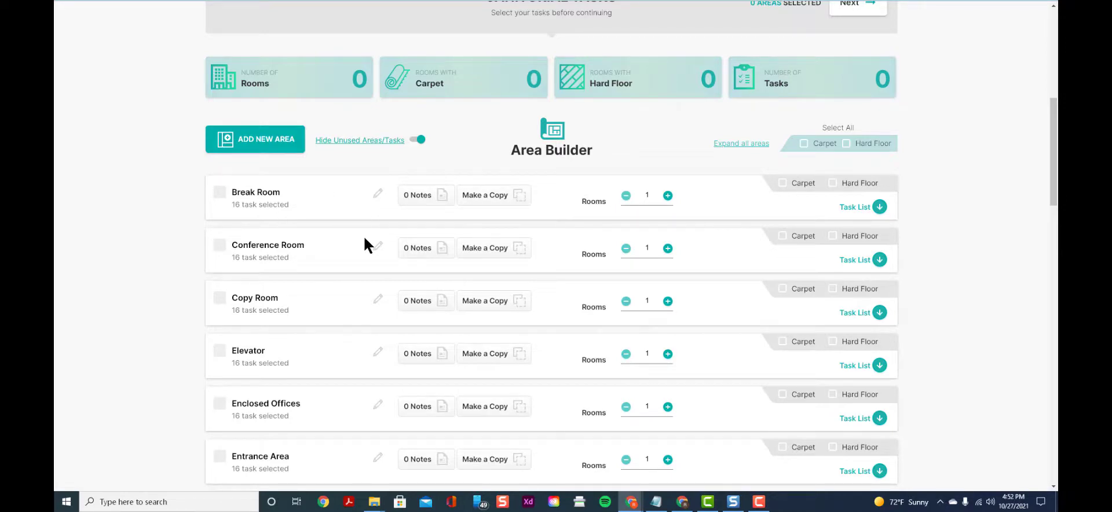
{"action": "left_click", "coordinate": [222, 198]}
{"action": "left_click", "coordinate": [224, 246]}
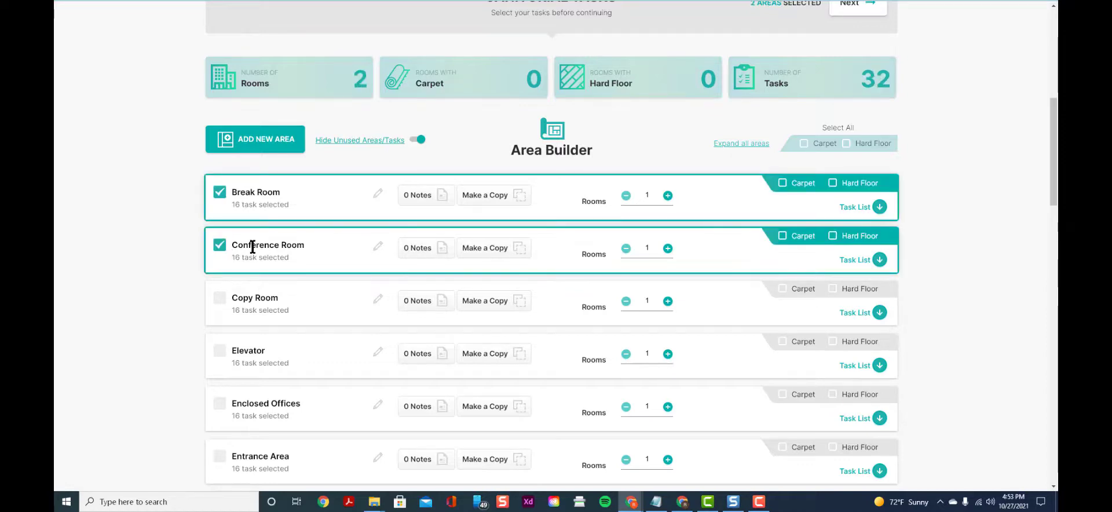
{"action": "scroll", "coordinate": [252, 247], "scroll_direction": "down", "scroll_amount": 2}
{"action": "left_click", "coordinate": [220, 232]}
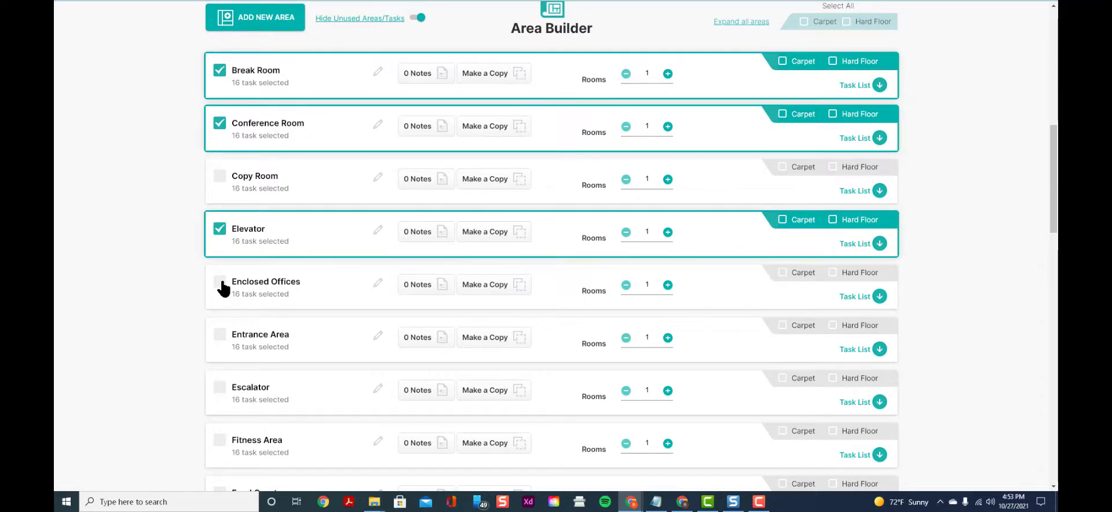
- Include the Enclosed Offices area and set its number of rooms to 4
{"action": "scroll", "coordinate": [236, 242], "scroll_direction": "down", "scroll_amount": 1}
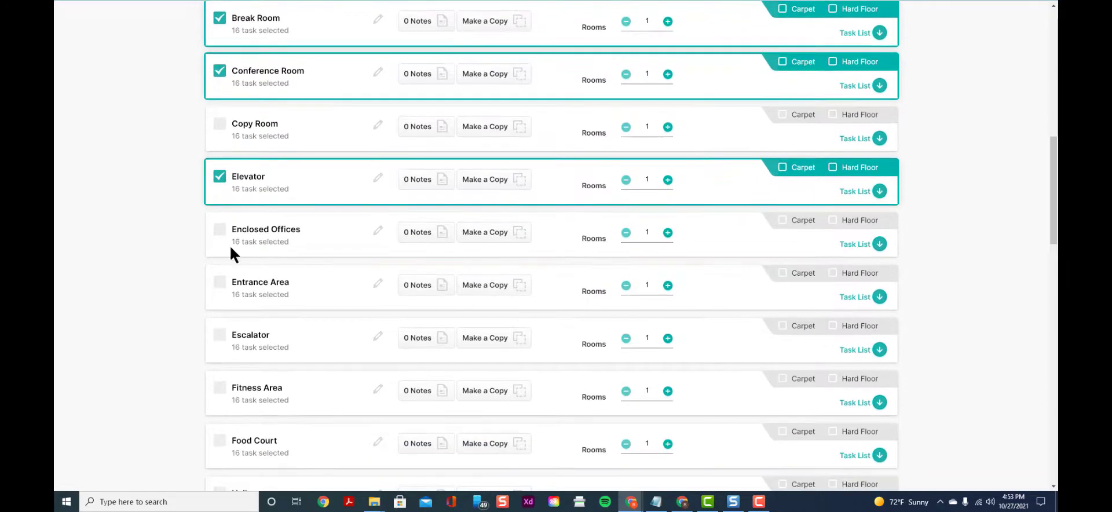
{"action": "left_click", "coordinate": [220, 232]}
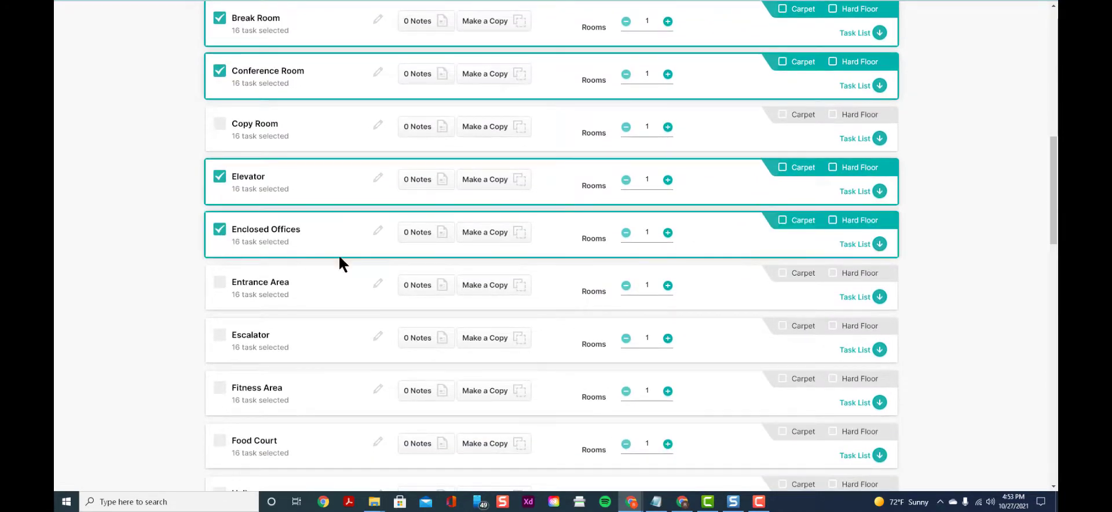
{"action": "left_click", "coordinate": [668, 233]}
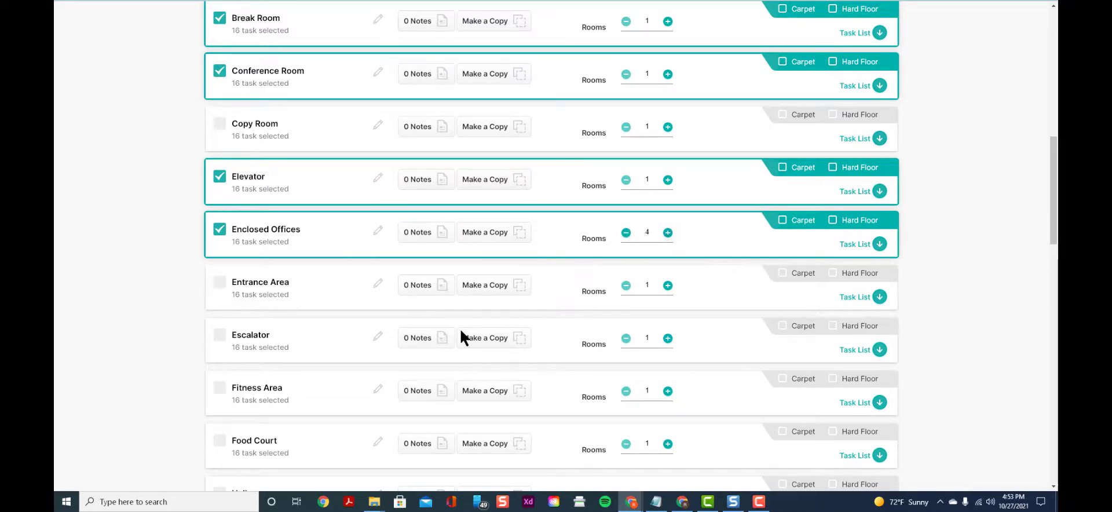
- Include the Entrance Area, Hallways and Janitor's Closet areas in the proposal
{"action": "scroll", "coordinate": [315, 347], "scroll_direction": "down", "scroll_amount": 2}
{"action": "left_click", "coordinate": [222, 216]}
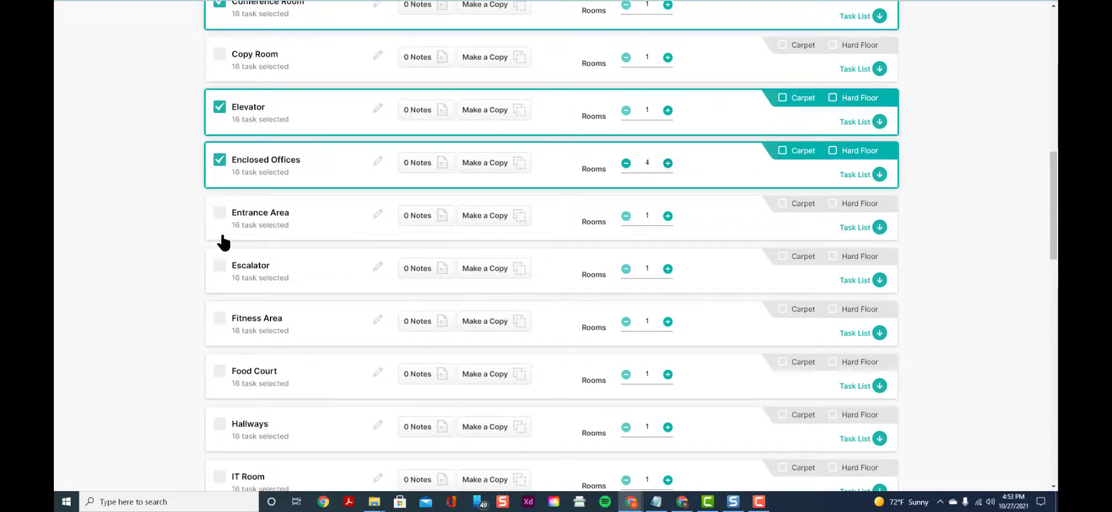
{"action": "scroll", "coordinate": [226, 326], "scroll_direction": "down", "scroll_amount": 2}
{"action": "left_click", "coordinate": [222, 339]}
{"action": "scroll", "coordinate": [227, 330], "scroll_direction": "down", "scroll_amount": 3}
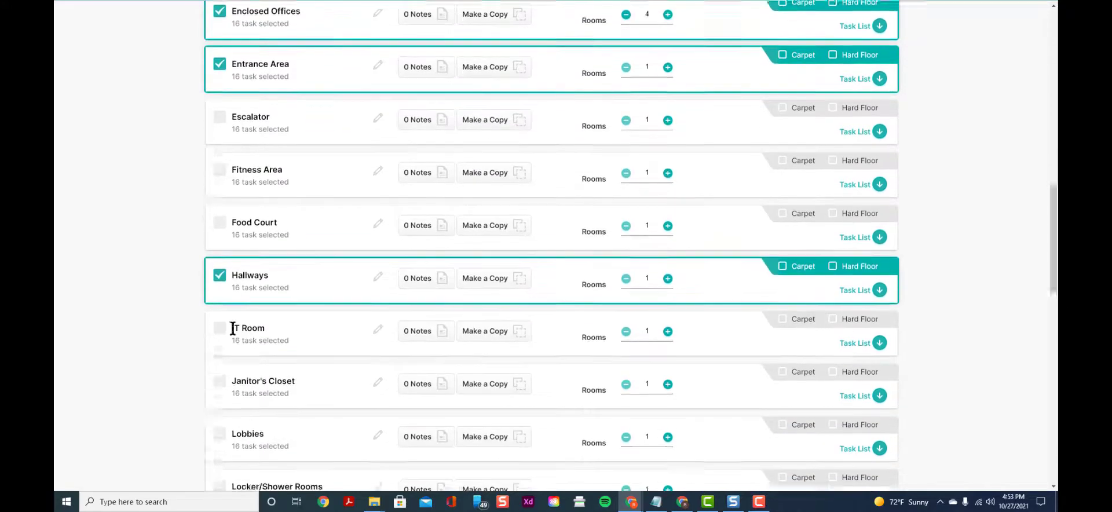
{"action": "left_click", "coordinate": [220, 338]}
- Include the Receptionist Area and the Quiet/Nursing Room in the proposal
{"action": "scroll", "coordinate": [287, 326], "scroll_direction": "down", "scroll_amount": 2}
{"action": "scroll", "coordinate": [288, 330], "scroll_direction": "down", "scroll_amount": 6}
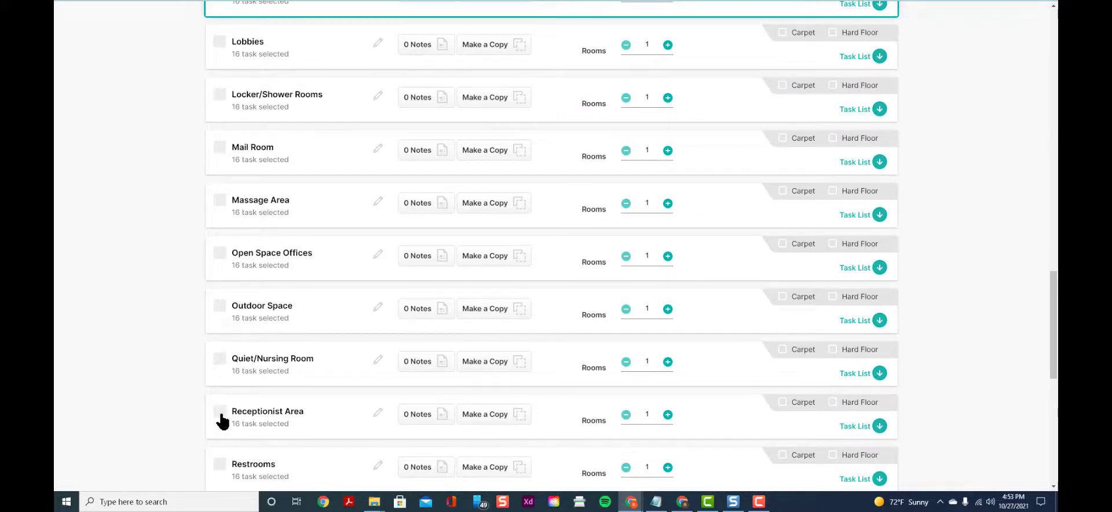
{"action": "left_click", "coordinate": [220, 411]}
{"action": "left_click", "coordinate": [220, 359]}
{"action": "scroll", "coordinate": [255, 354], "scroll_direction": "down", "scroll_amount": 3}
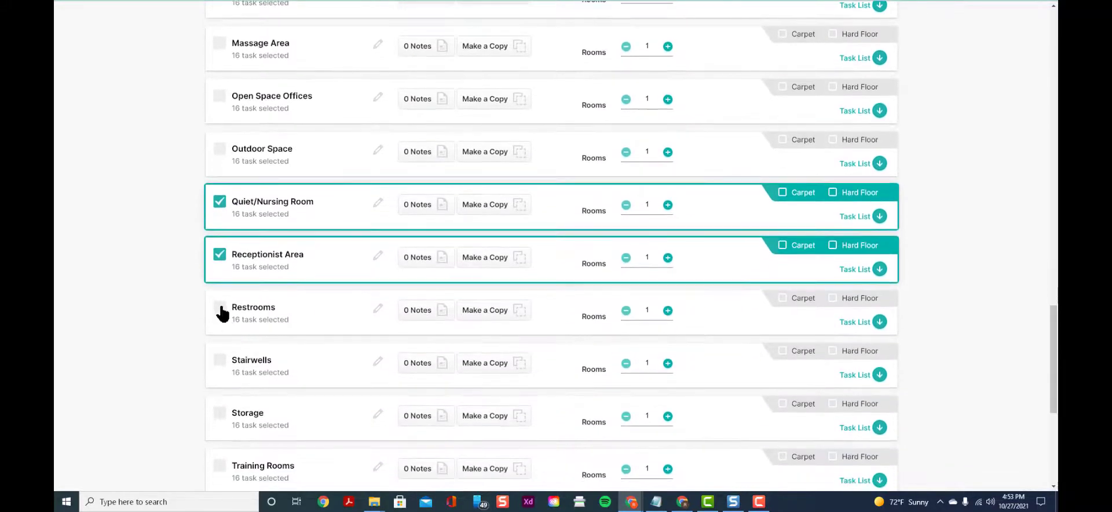
- Include the Restrooms area and set its number of rooms to 6
{"action": "left_click", "coordinate": [220, 307]}
{"action": "left_click_drag", "start_coordinate": [651, 310], "coordinate": [643, 310]}
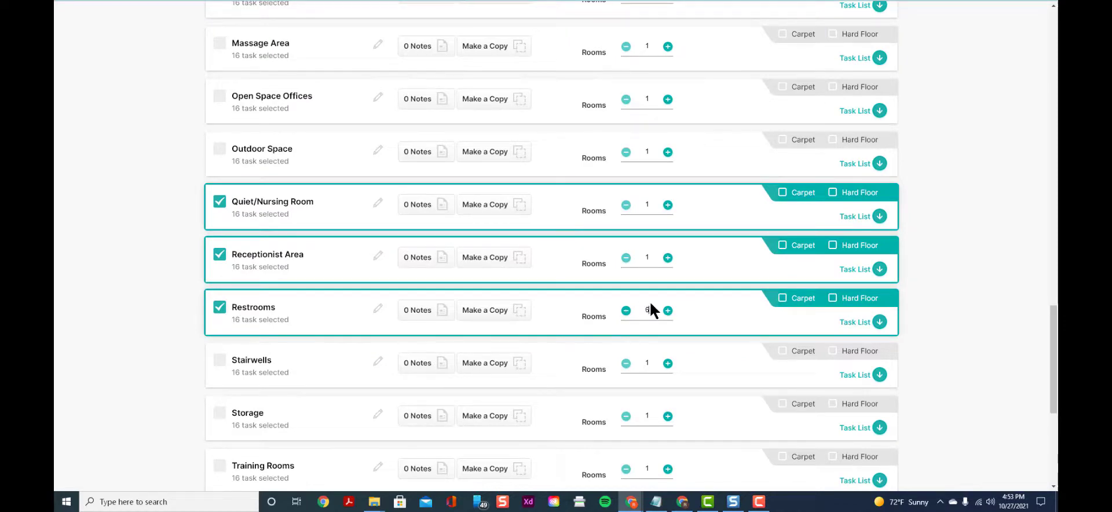
{"action": "type", "text": "6"}
{"action": "scroll", "coordinate": [650, 308], "scroll_direction": "down", "scroll_amount": 3}
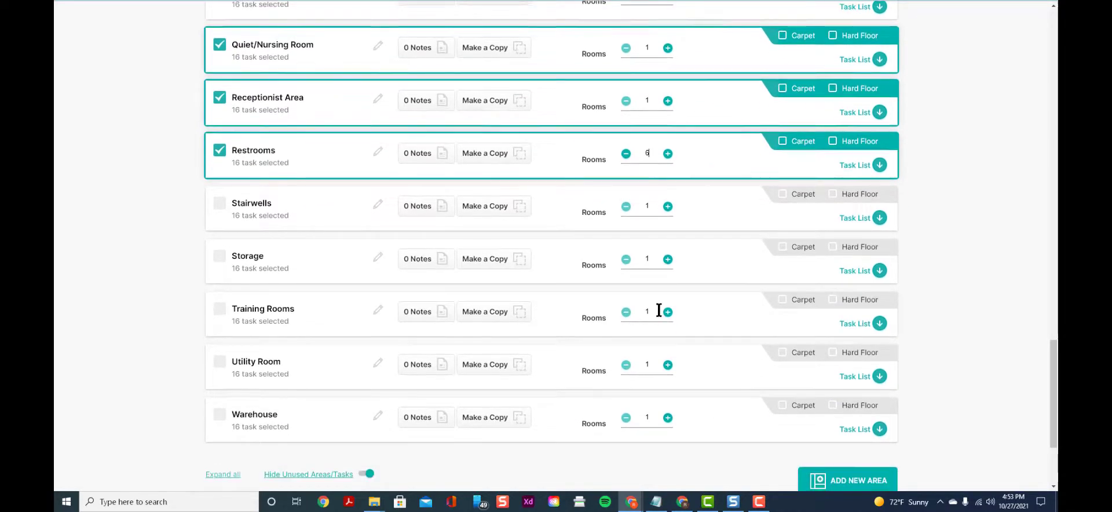
- Open the Break Room area's name and room count for editing, and leave without saving
{"action": "scroll", "coordinate": [655, 306], "scroll_direction": "up", "scroll_amount": 8}
{"action": "scroll", "coordinate": [662, 297], "scroll_direction": "up", "scroll_amount": 10}
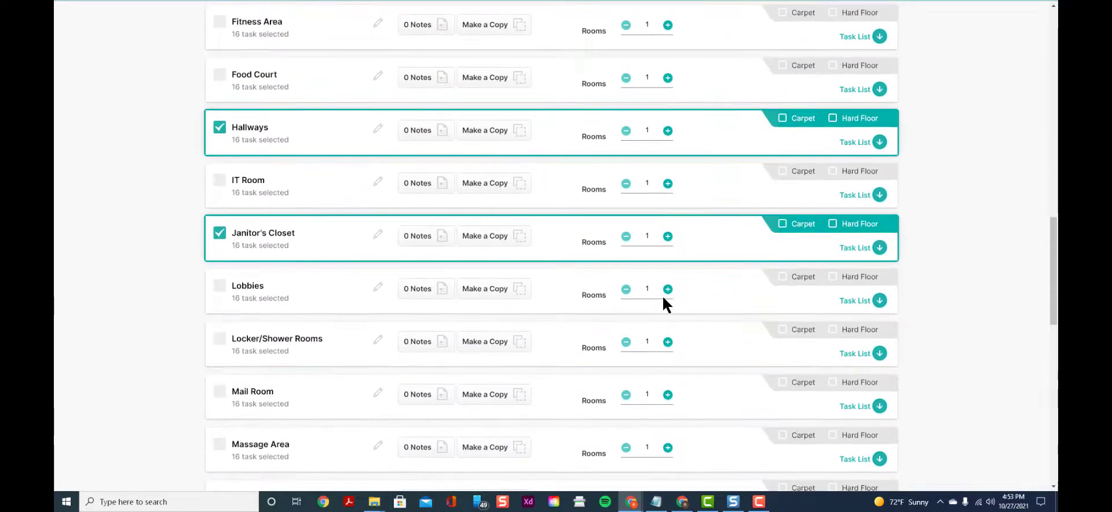
{"action": "scroll", "coordinate": [662, 296], "scroll_direction": "up", "scroll_amount": 2}
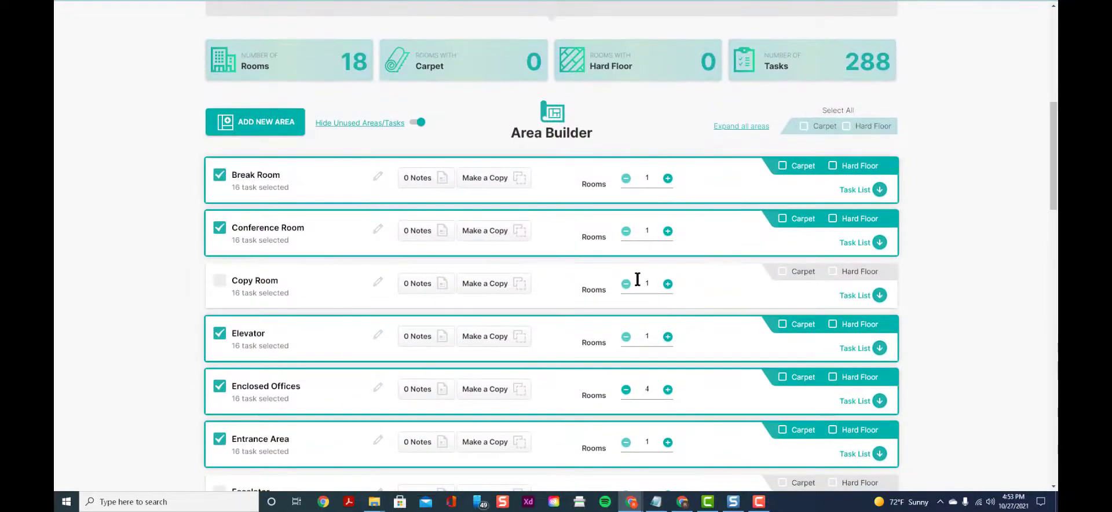
{"action": "left_click", "coordinate": [378, 175]}
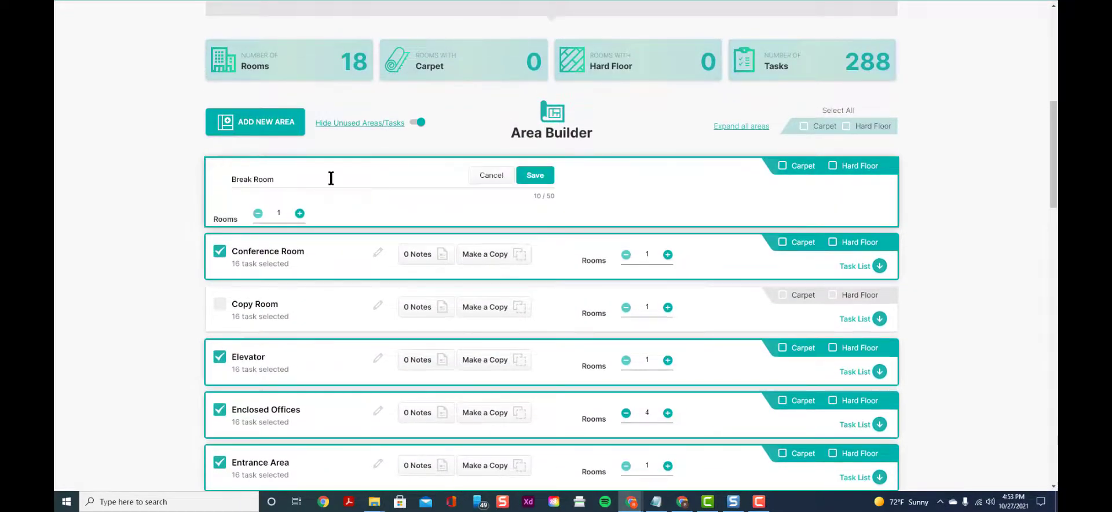
{"action": "left_click", "coordinate": [501, 178]}
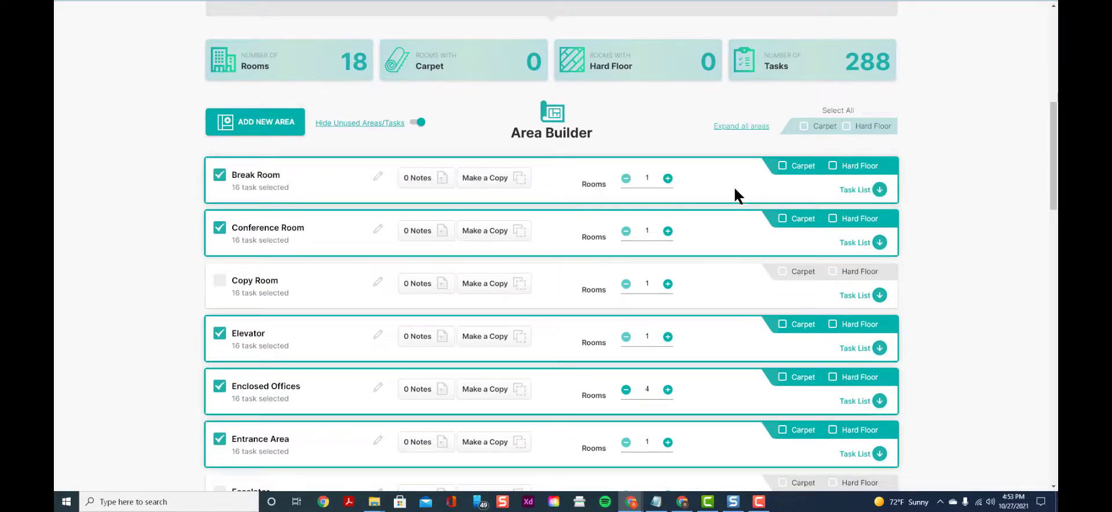
- Mark all areas as Hard Floor, and give the Conference Room Carpet as well and 4 rooms
{"action": "left_click", "coordinate": [845, 126]}
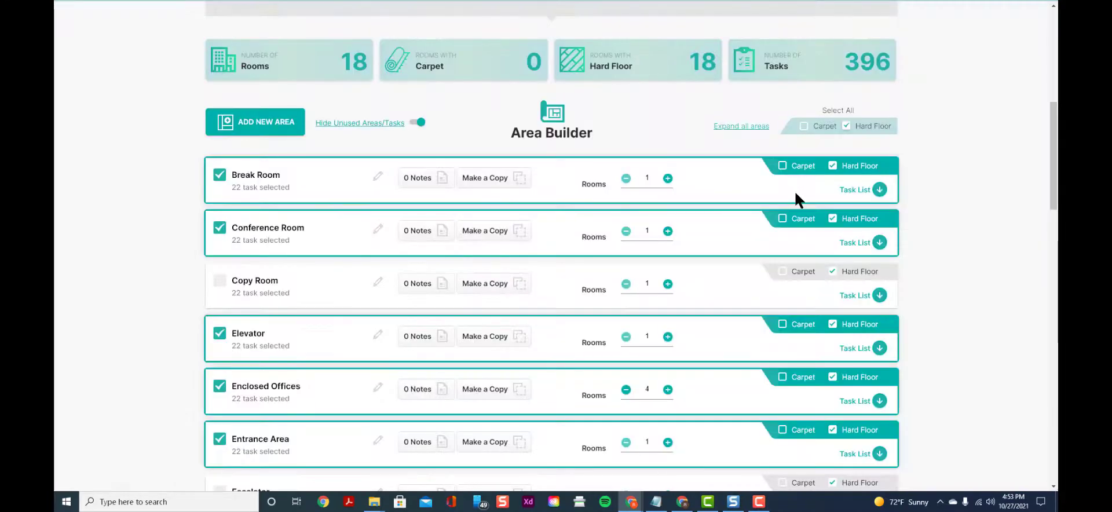
{"action": "left_click", "coordinate": [782, 220]}
{"action": "left_click", "coordinate": [667, 231]}
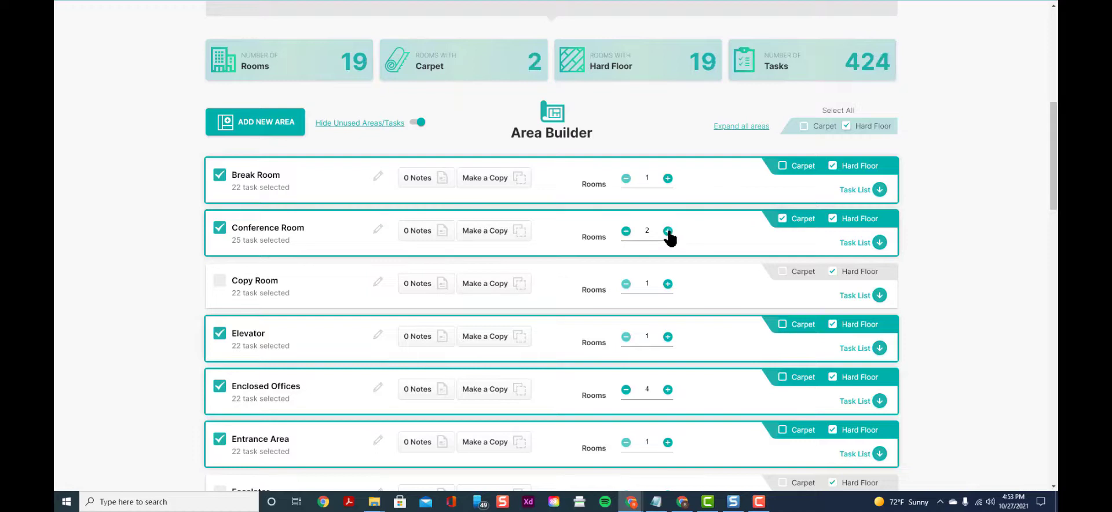
{"action": "left_click", "coordinate": [668, 231]}
{"action": "left_click", "coordinate": [667, 231]}
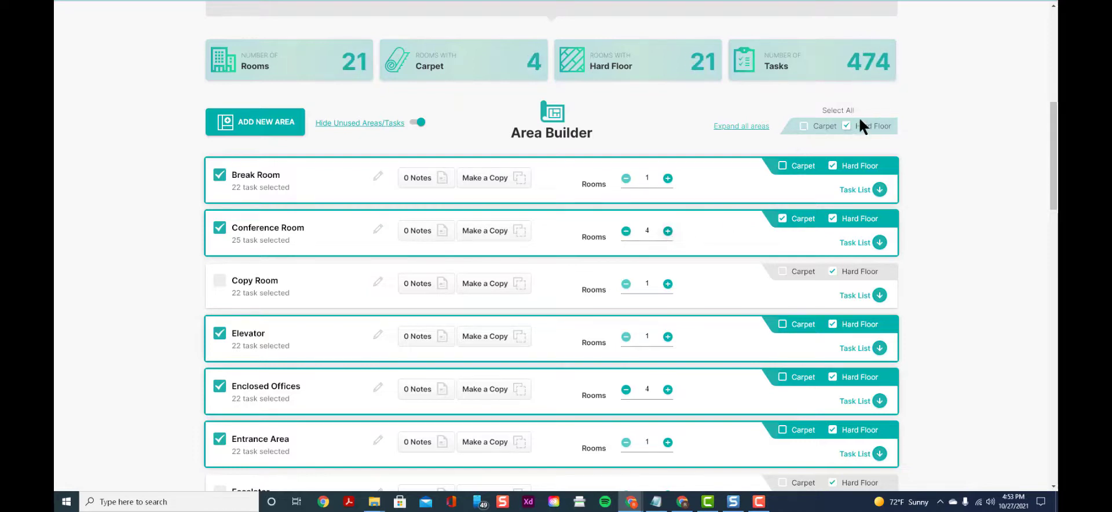
- Expand the Break Room's task list to examine its cleaning tasks and frequencies
{"action": "left_click", "coordinate": [880, 190]}
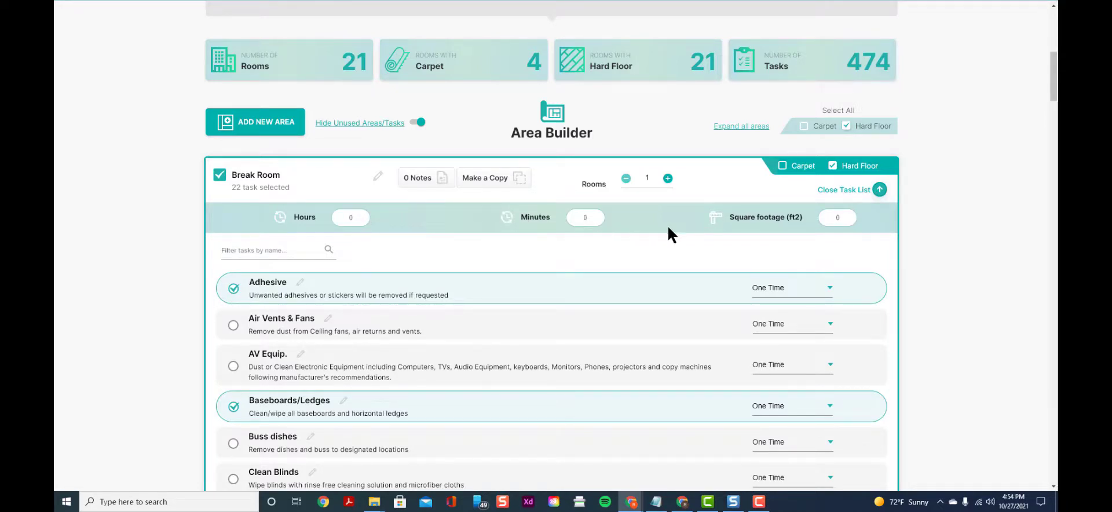
{"action": "scroll", "coordinate": [475, 272], "scroll_direction": "down", "scroll_amount": 1}
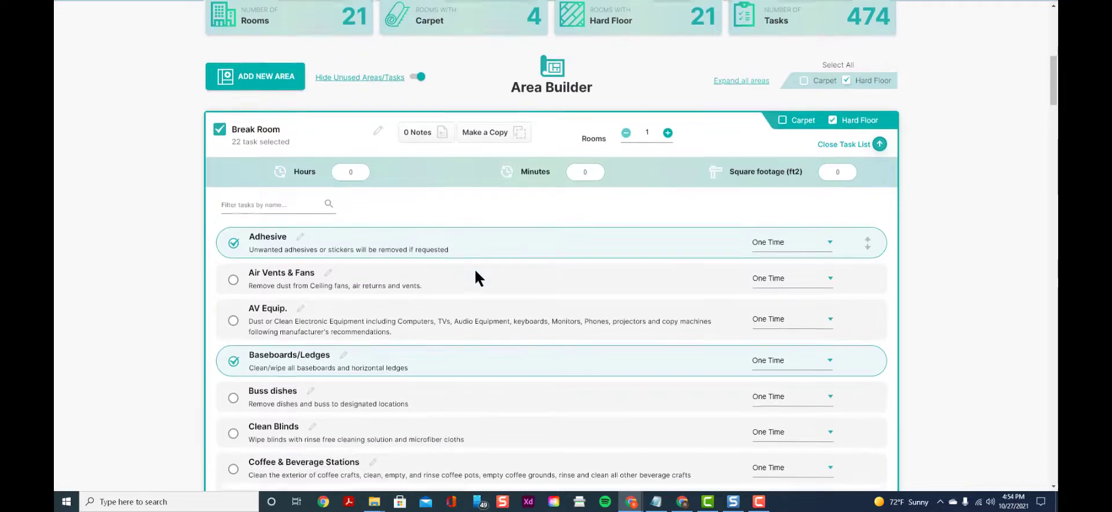
- Deselect and reselect the Break Room's Adhesive task, and open its details for editing without saving
{"action": "left_click", "coordinate": [235, 219]}
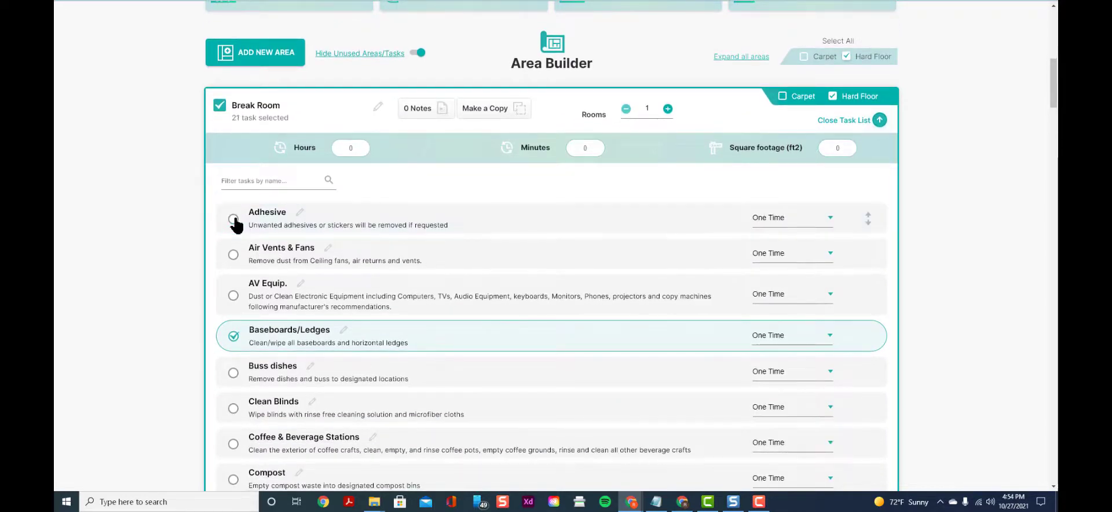
{"action": "left_click", "coordinate": [234, 220]}
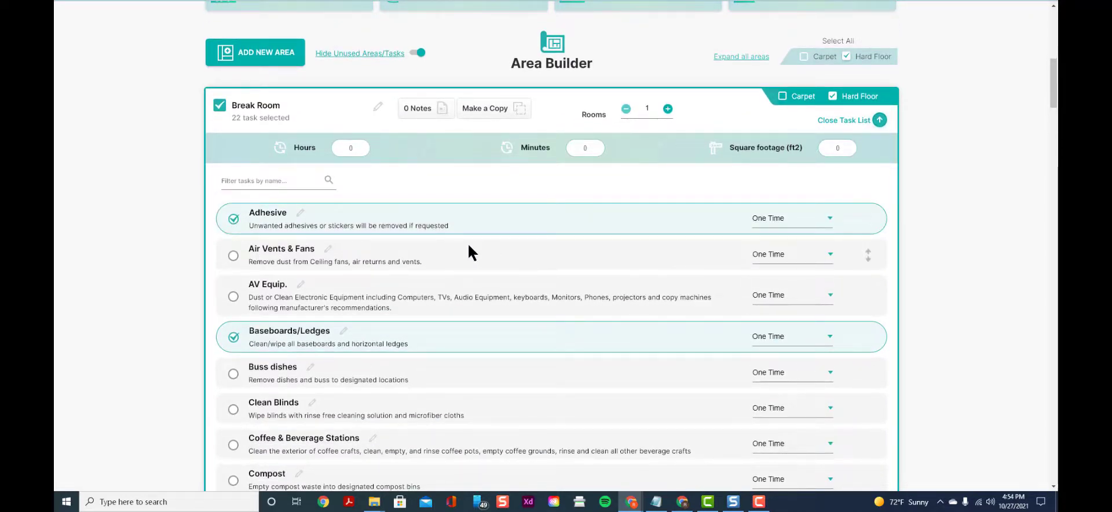
{"action": "left_click", "coordinate": [300, 213]}
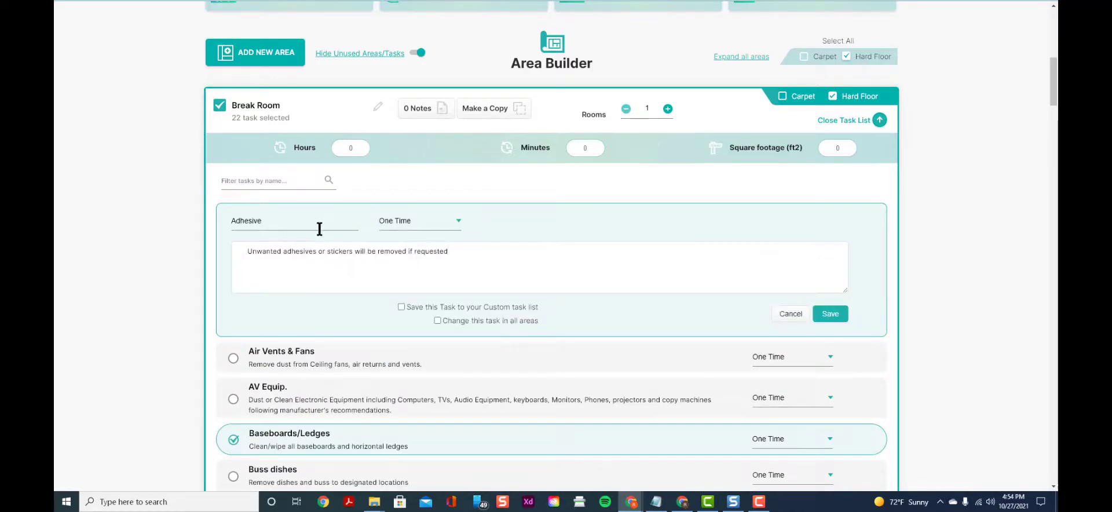
{"action": "left_click", "coordinate": [791, 313]}
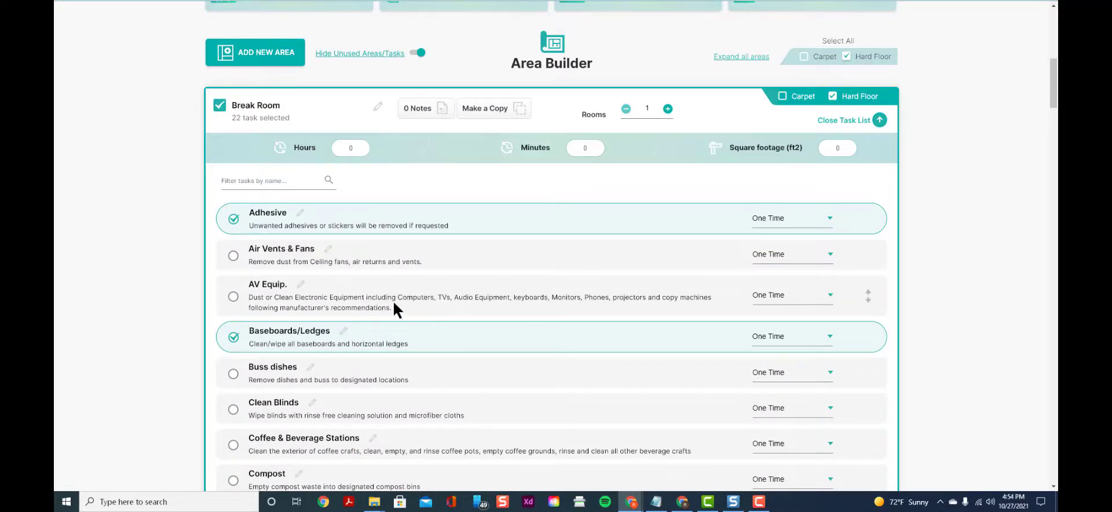
- Add the Buss dishes task to the Break Room's selected tasks and remove it again
{"action": "scroll", "coordinate": [392, 300], "scroll_direction": "down", "scroll_amount": 2}
{"action": "scroll", "coordinate": [370, 284], "scroll_direction": "down", "scroll_amount": 1}
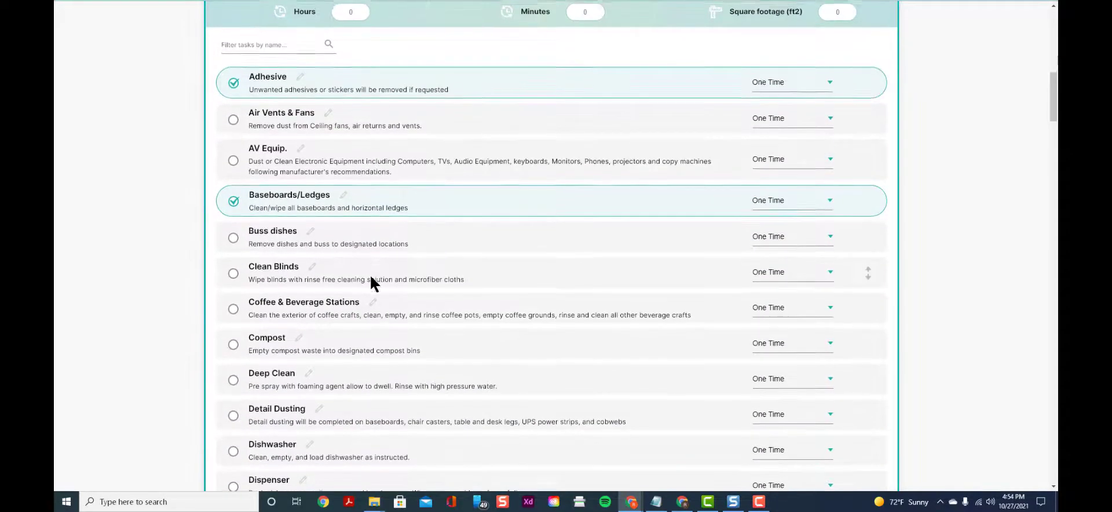
{"action": "left_click", "coordinate": [232, 234]}
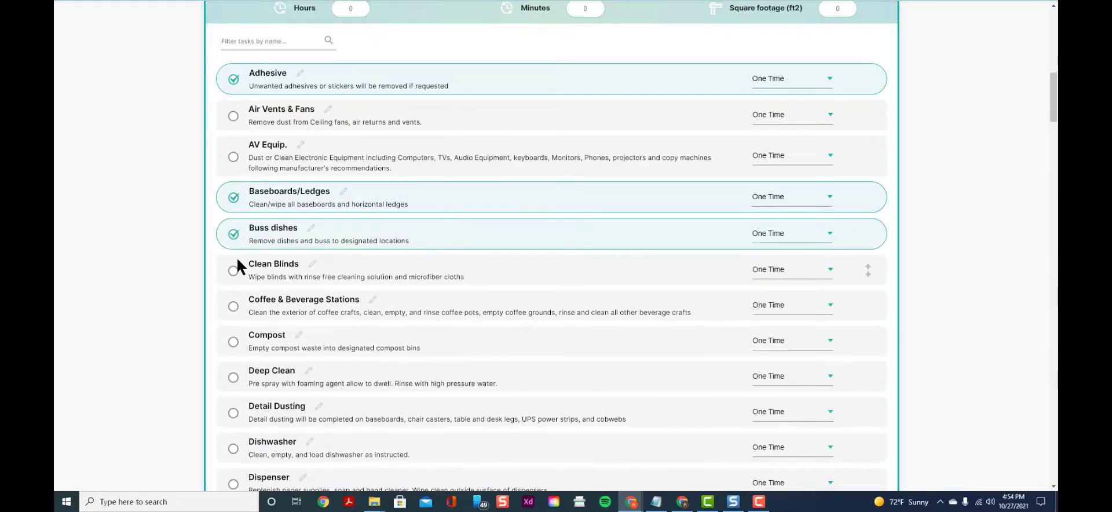
{"action": "scroll", "coordinate": [325, 271], "scroll_direction": "down", "scroll_amount": 1}
{"action": "scroll", "coordinate": [333, 272], "scroll_direction": "down", "scroll_amount": 2}
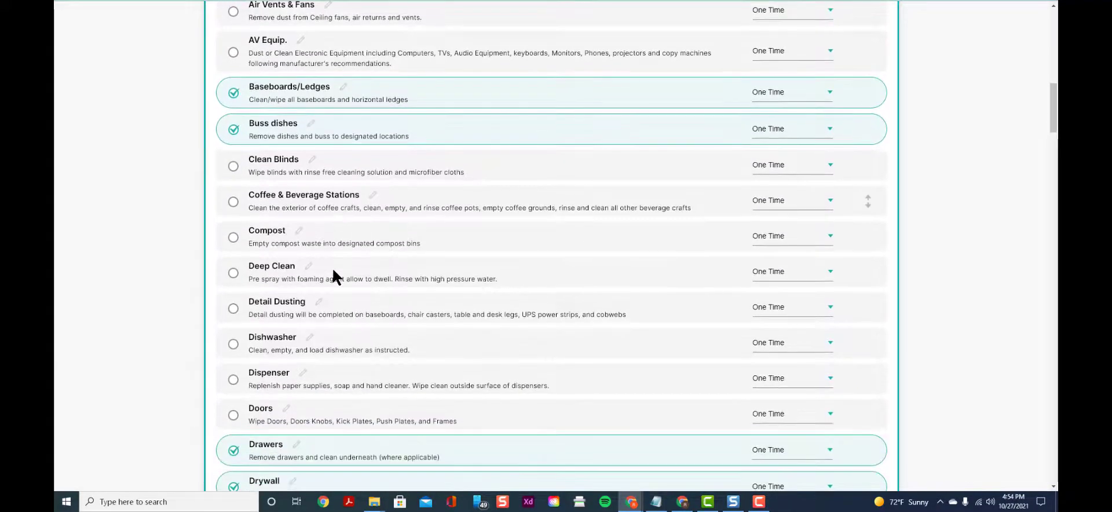
{"action": "scroll", "coordinate": [333, 272], "scroll_direction": "down", "scroll_amount": 1}
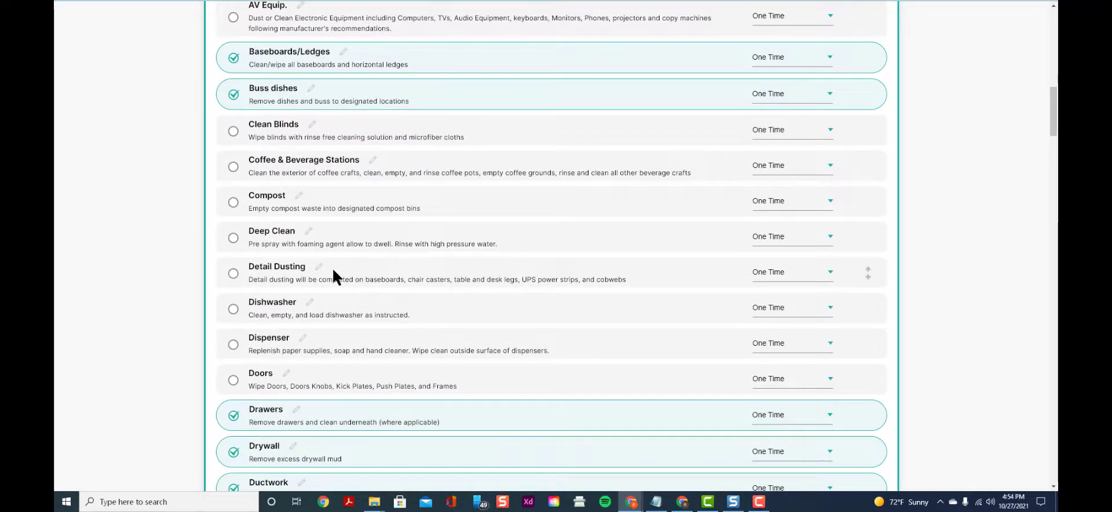
{"action": "left_click", "coordinate": [237, 94]}
- Add the Dust Blinds and Floor Drains tasks to the Break Room's selected tasks
{"action": "scroll", "coordinate": [298, 171], "scroll_direction": "up", "scroll_amount": 2}
{"action": "scroll", "coordinate": [297, 173], "scroll_direction": "up", "scroll_amount": 1}
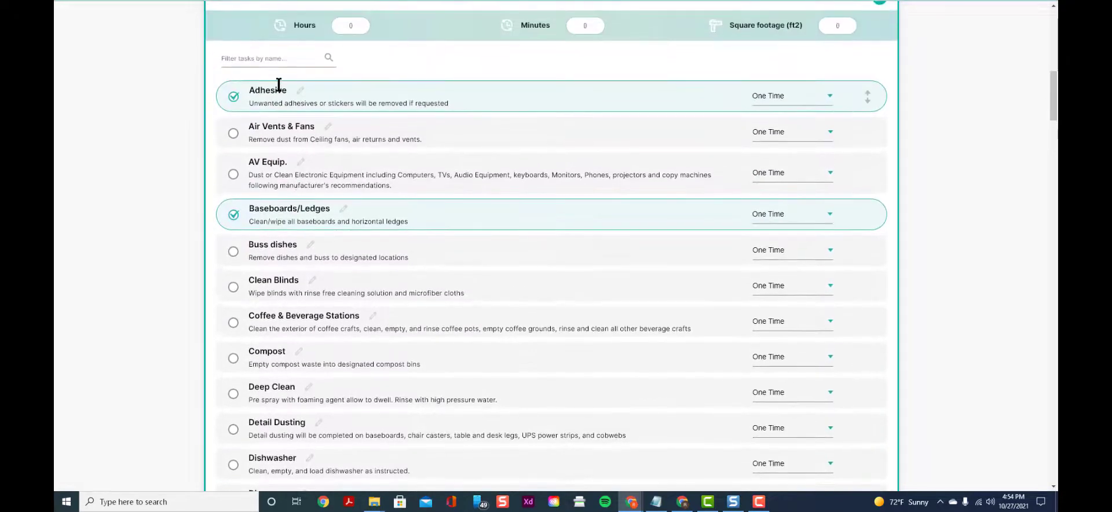
{"action": "scroll", "coordinate": [278, 212], "scroll_direction": "down", "scroll_amount": 6}
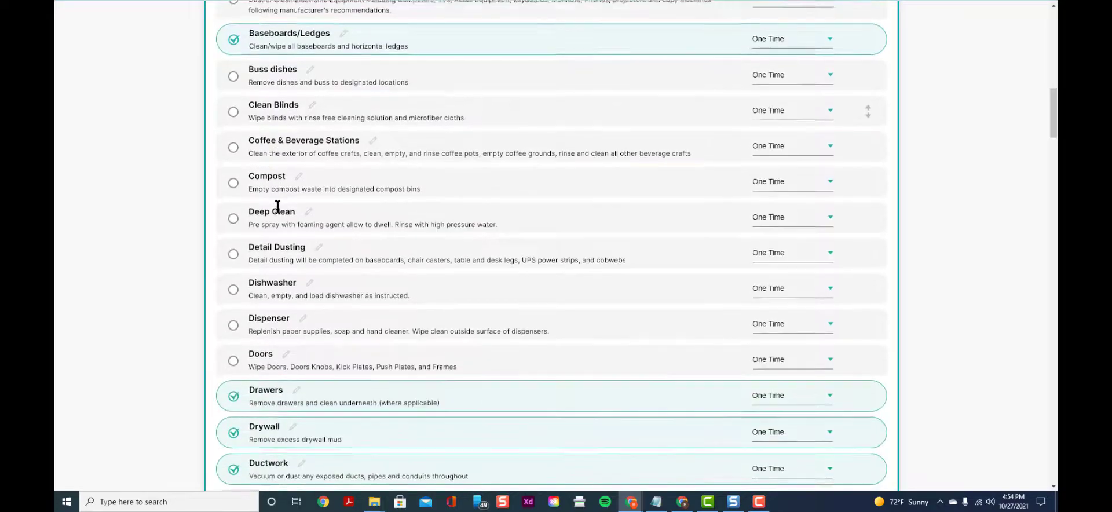
{"action": "scroll", "coordinate": [278, 207], "scroll_direction": "down", "scroll_amount": 3}
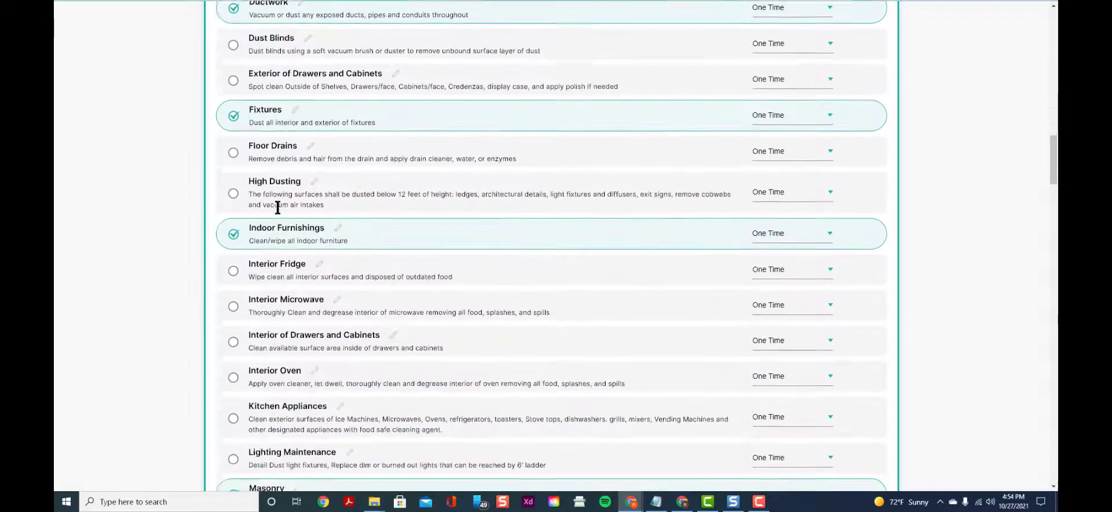
{"action": "scroll", "coordinate": [277, 207], "scroll_direction": "down", "scroll_amount": 4}
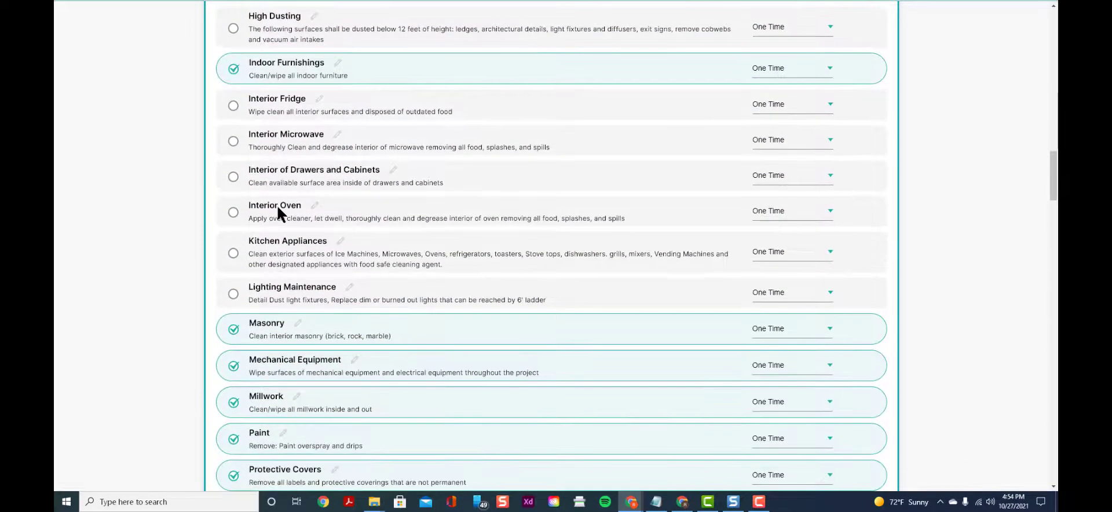
{"action": "scroll", "coordinate": [278, 208], "scroll_direction": "up", "scroll_amount": 3}
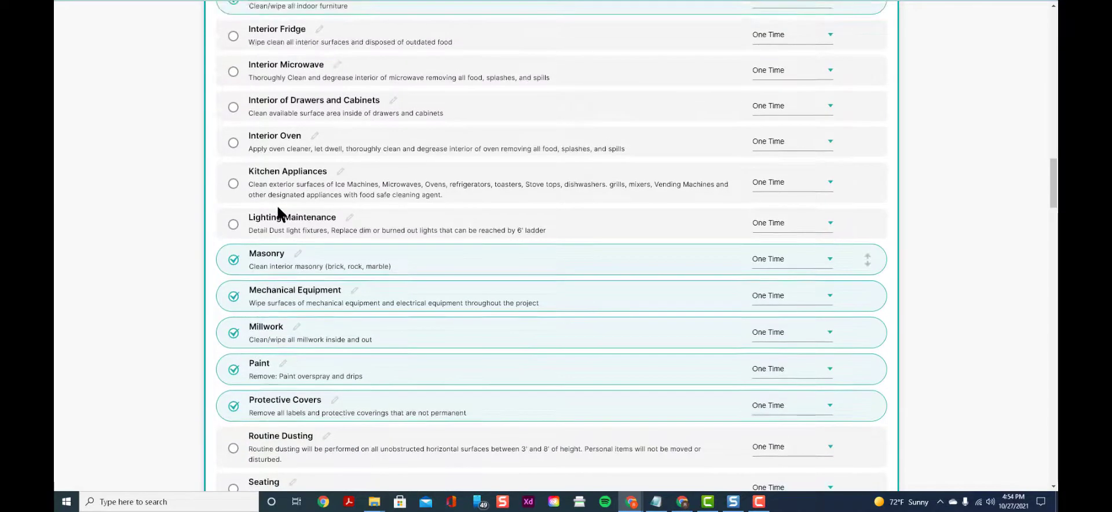
{"action": "scroll", "coordinate": [277, 203], "scroll_direction": "up", "scroll_amount": 3}
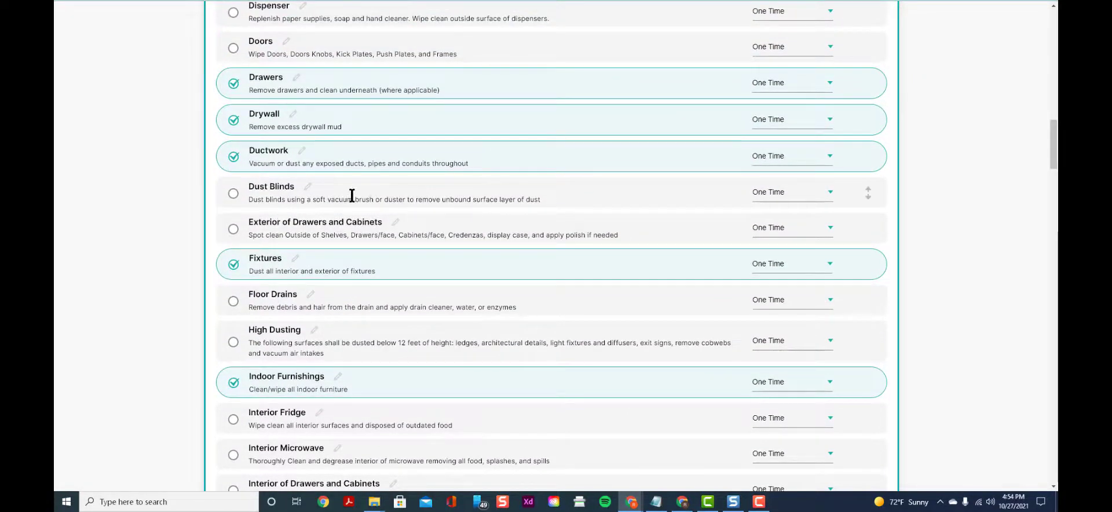
{"action": "left_click", "coordinate": [233, 193]}
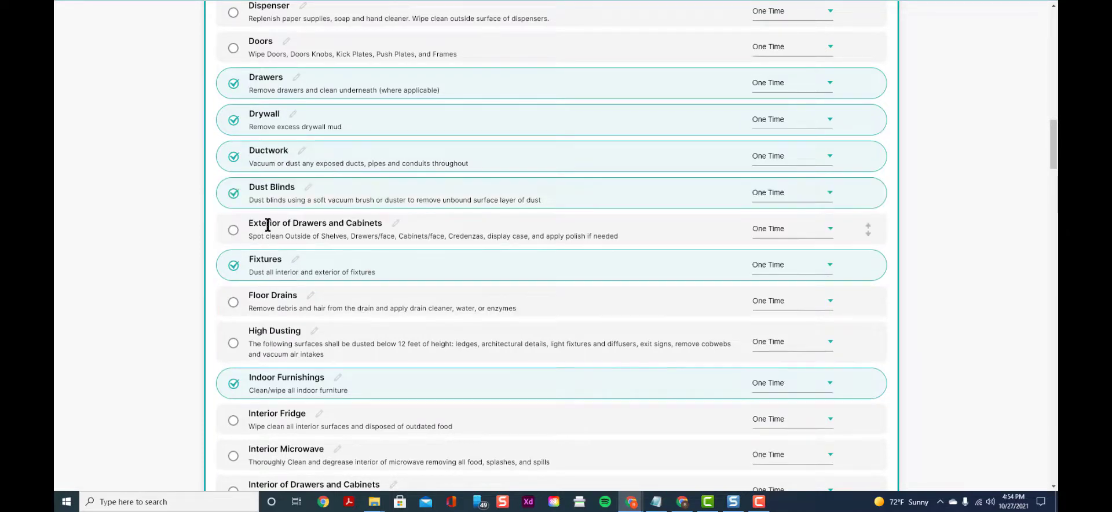
{"action": "scroll", "coordinate": [489, 194], "scroll_direction": "down", "scroll_amount": 1}
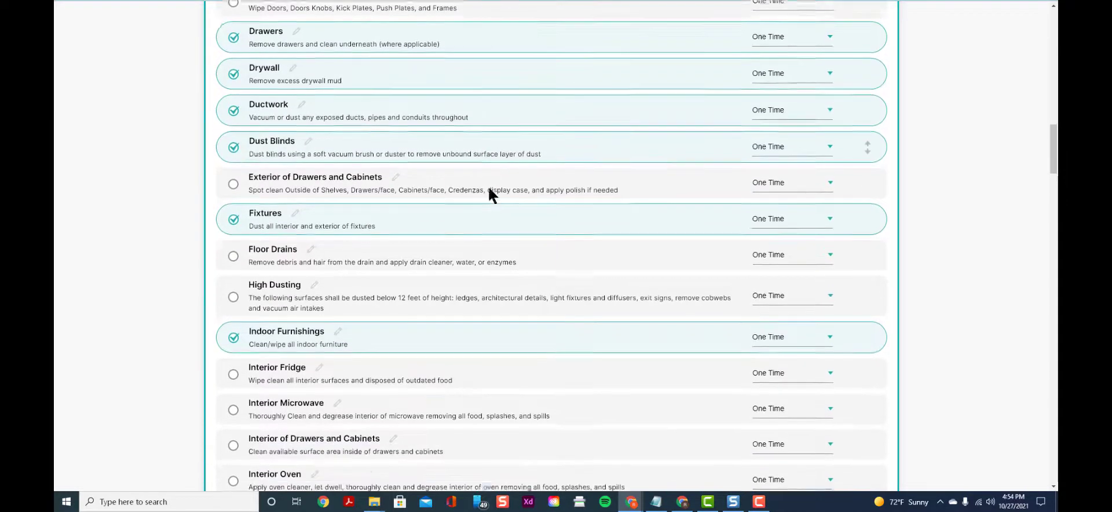
{"action": "left_click", "coordinate": [232, 250]}
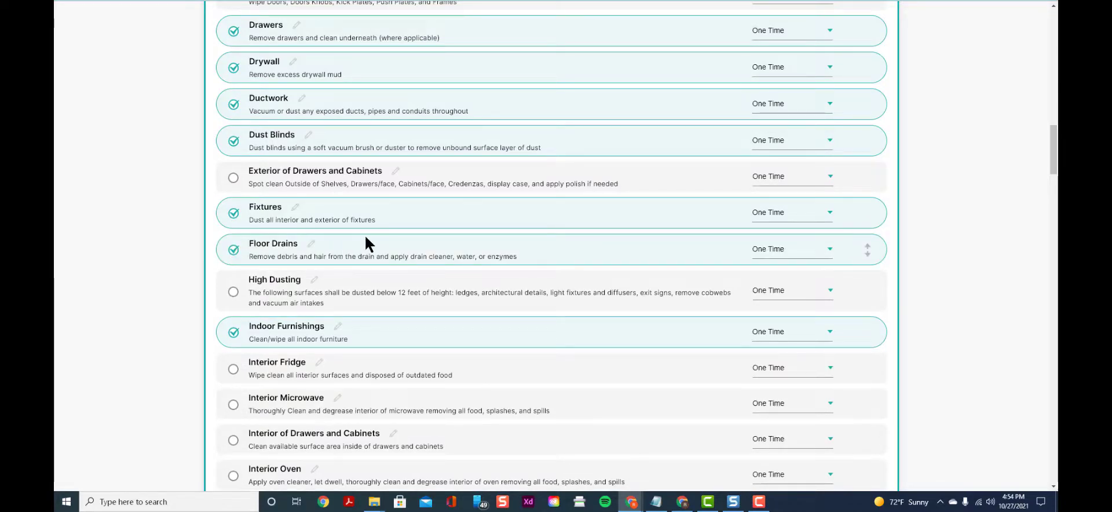
- Collapse the Break Room's task list and hide all unused areas and tasks in the Area Builder
{"action": "scroll", "coordinate": [364, 234], "scroll_direction": "up", "scroll_amount": 5}
{"action": "scroll", "coordinate": [367, 234], "scroll_direction": "up", "scroll_amount": 2}
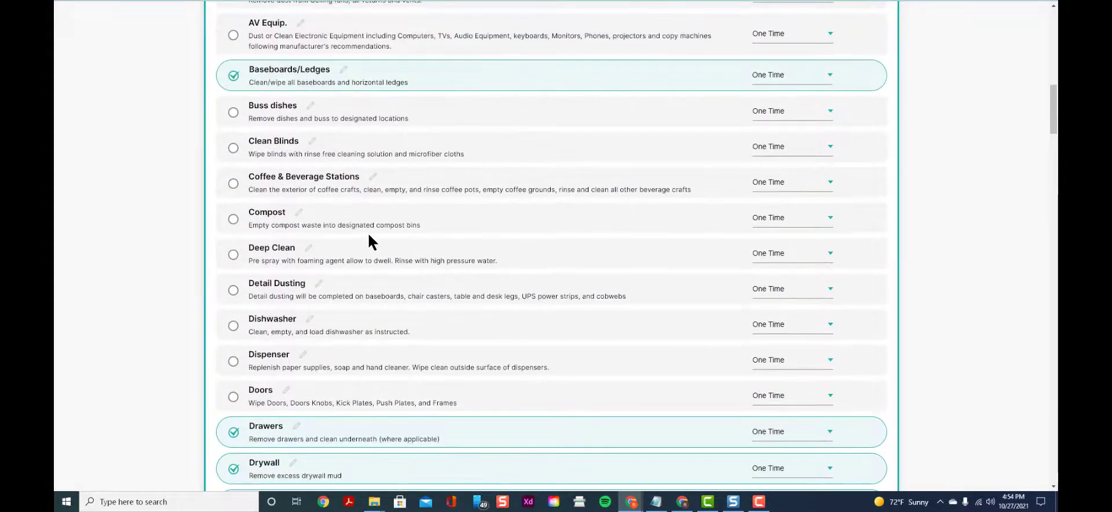
{"action": "scroll", "coordinate": [762, 66], "scroll_direction": "up", "scroll_amount": 3}
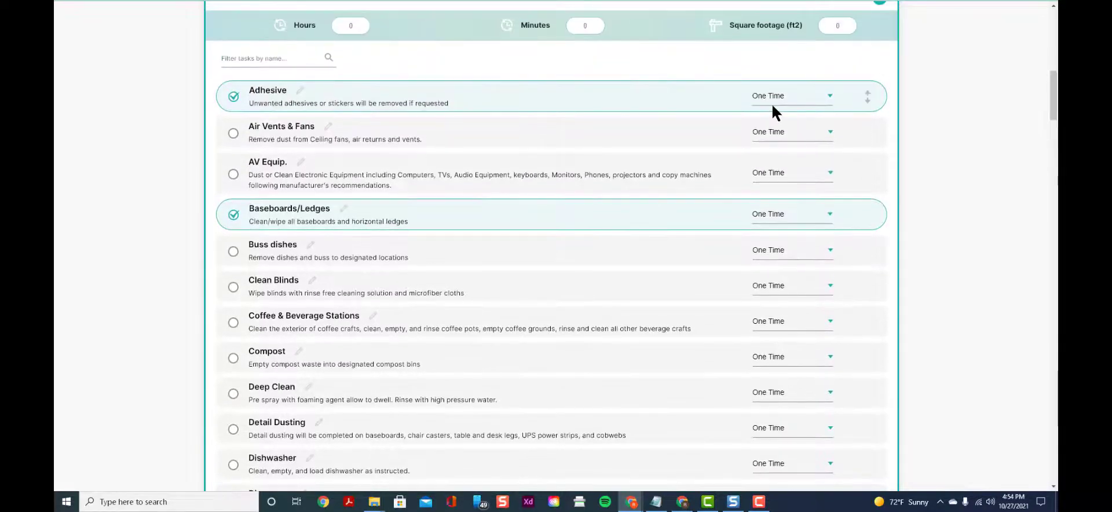
{"action": "scroll", "coordinate": [495, 155], "scroll_direction": "up", "scroll_amount": 2}
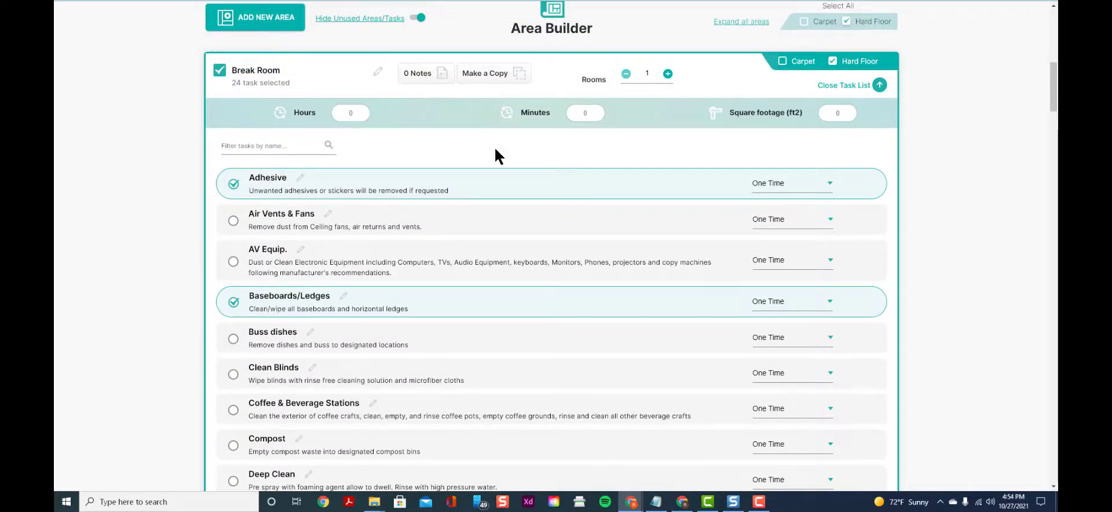
{"action": "left_click", "coordinate": [879, 85]}
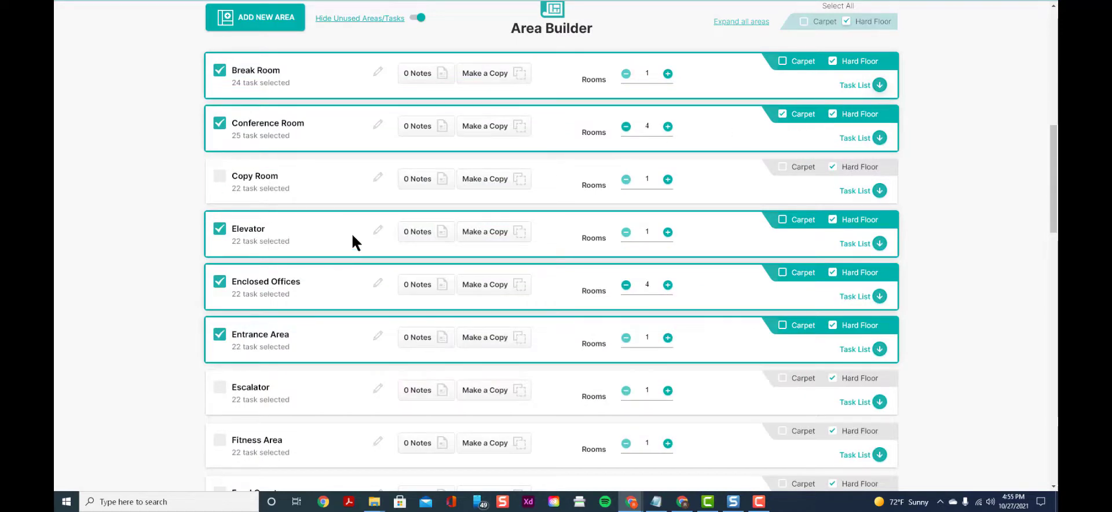
{"action": "left_click", "coordinate": [413, 19]}
{"action": "scroll", "coordinate": [593, 146], "scroll_direction": "down", "scroll_amount": 2}
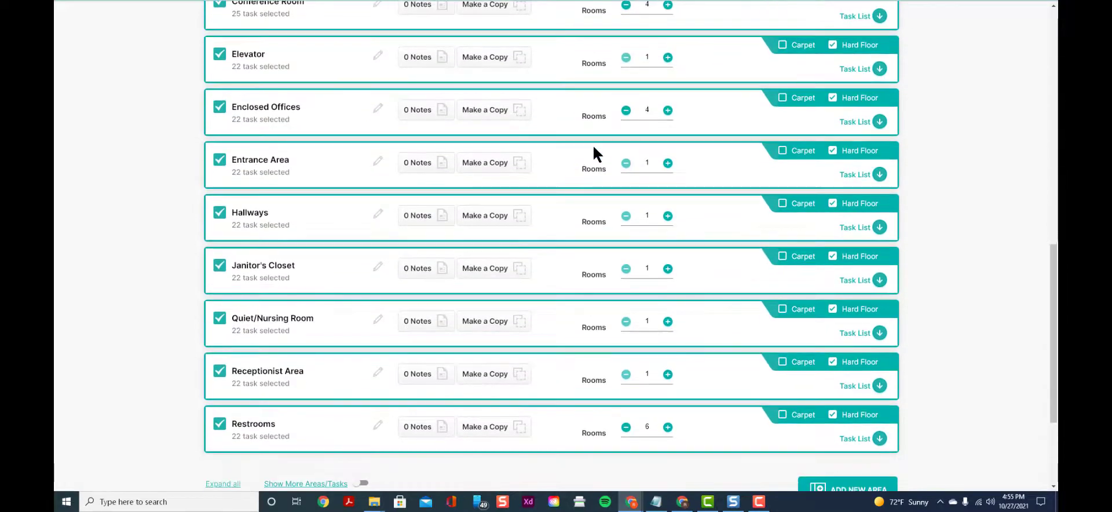
{"action": "scroll", "coordinate": [593, 146], "scroll_direction": "up", "scroll_amount": 2}
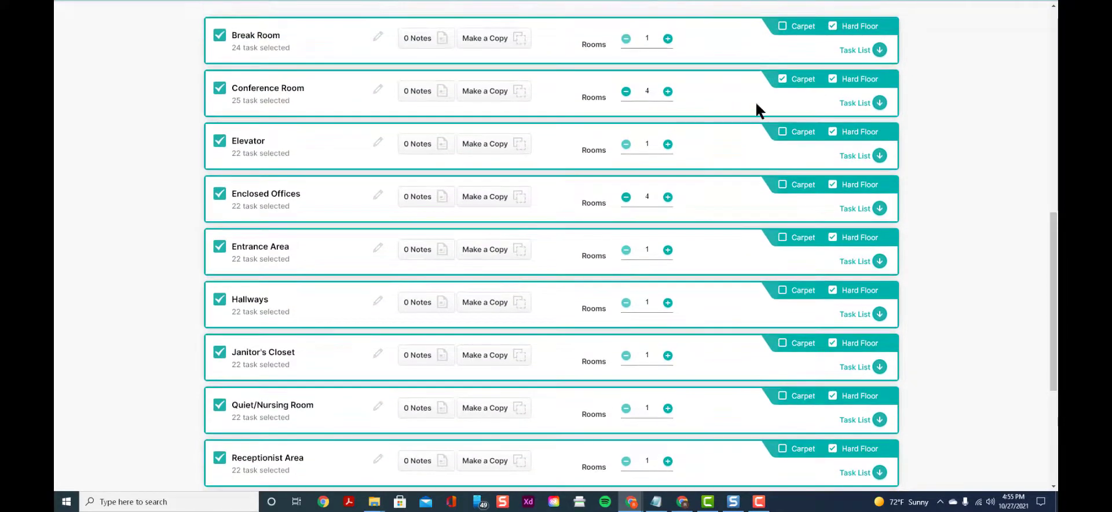
- Expand the Break Room's task list to review only its selected tasks, and collapse it again
{"action": "left_click", "coordinate": [879, 50]}
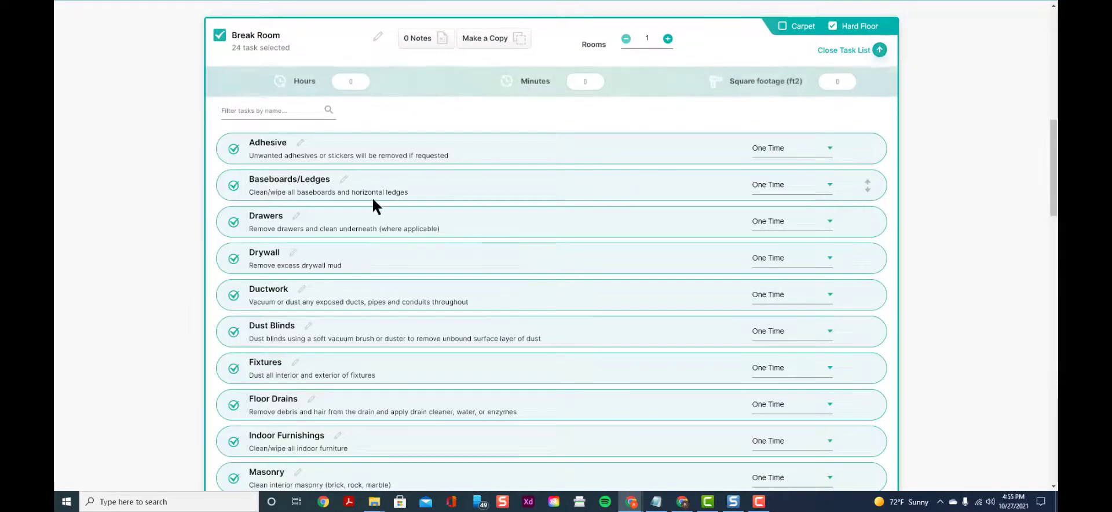
{"action": "scroll", "coordinate": [373, 200], "scroll_direction": "down", "scroll_amount": 4}
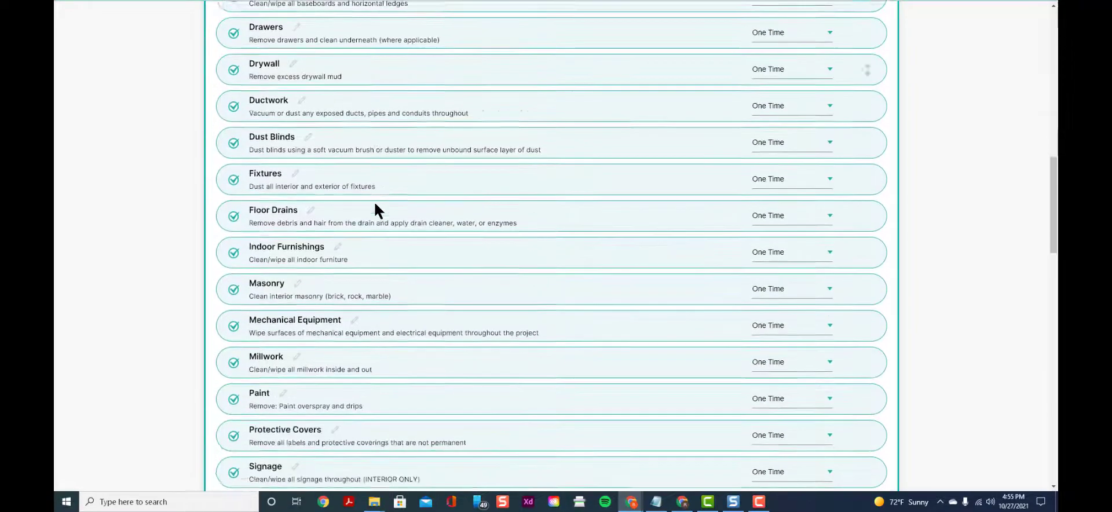
{"action": "scroll", "coordinate": [373, 201], "scroll_direction": "up", "scroll_amount": 6}
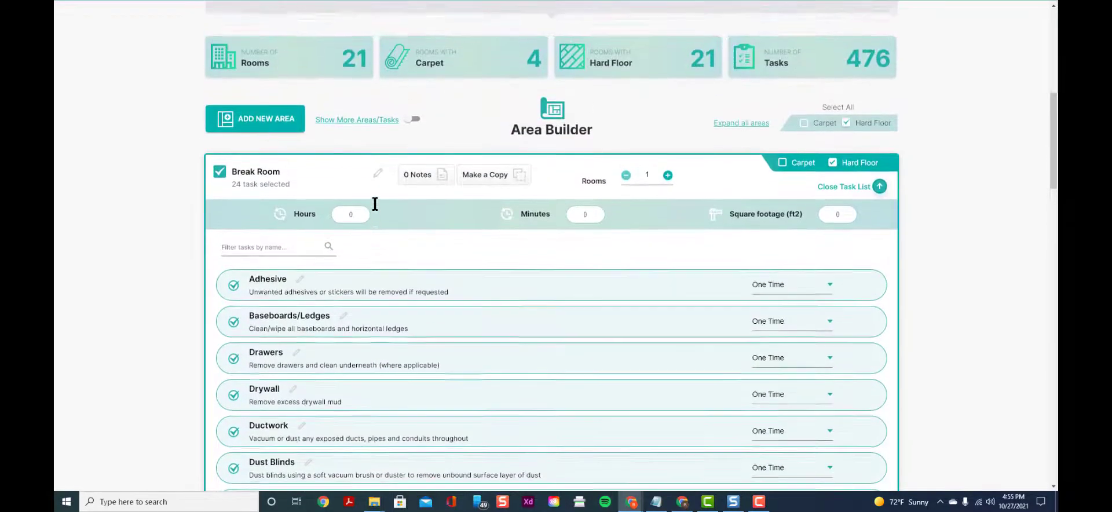
{"action": "scroll", "coordinate": [810, 216], "scroll_direction": "up", "scroll_amount": 1}
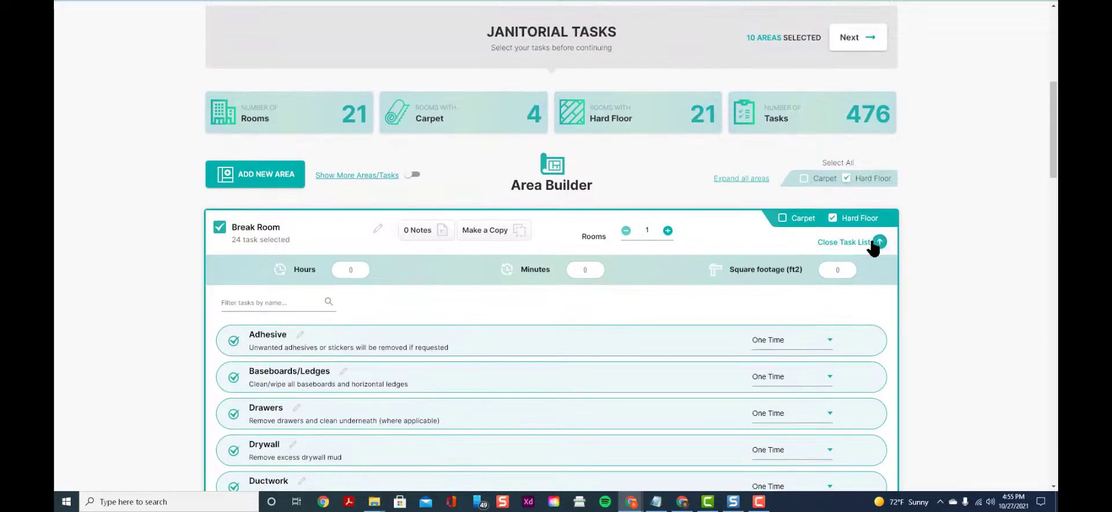
{"action": "left_click", "coordinate": [878, 242]}
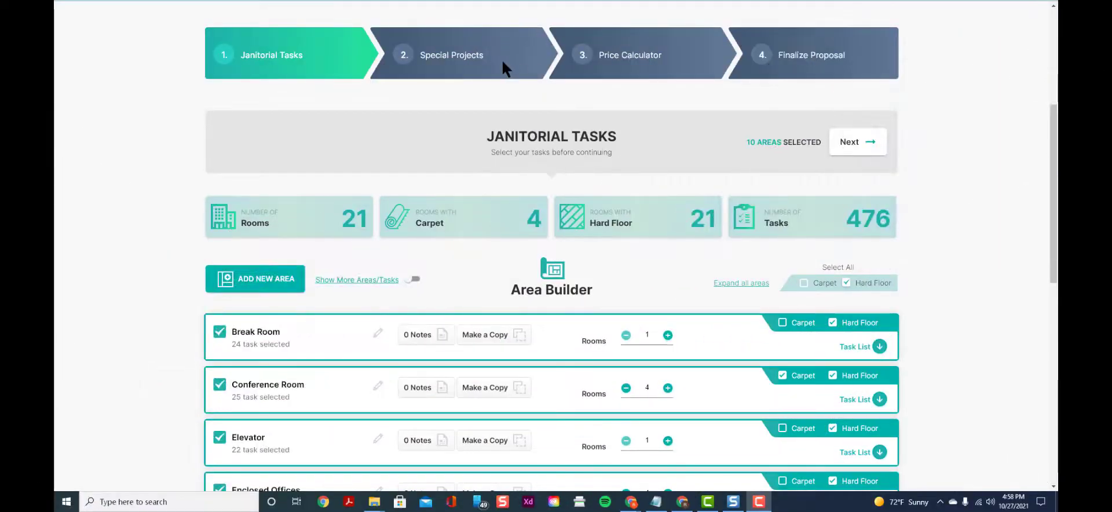
- Go to Special Projects and start a one-time project with the service type Hard Floor - Auto Scrub
{"action": "left_click", "coordinate": [502, 61]}
{"action": "scroll", "coordinate": [571, 157], "scroll_direction": "down", "scroll_amount": 1}
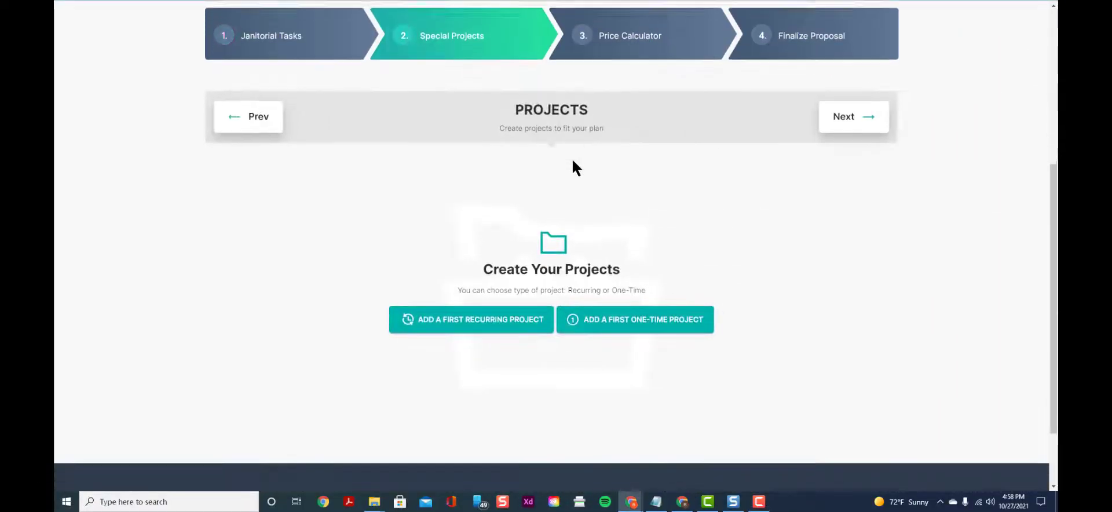
{"action": "scroll", "coordinate": [577, 168], "scroll_direction": "down", "scroll_amount": 1}
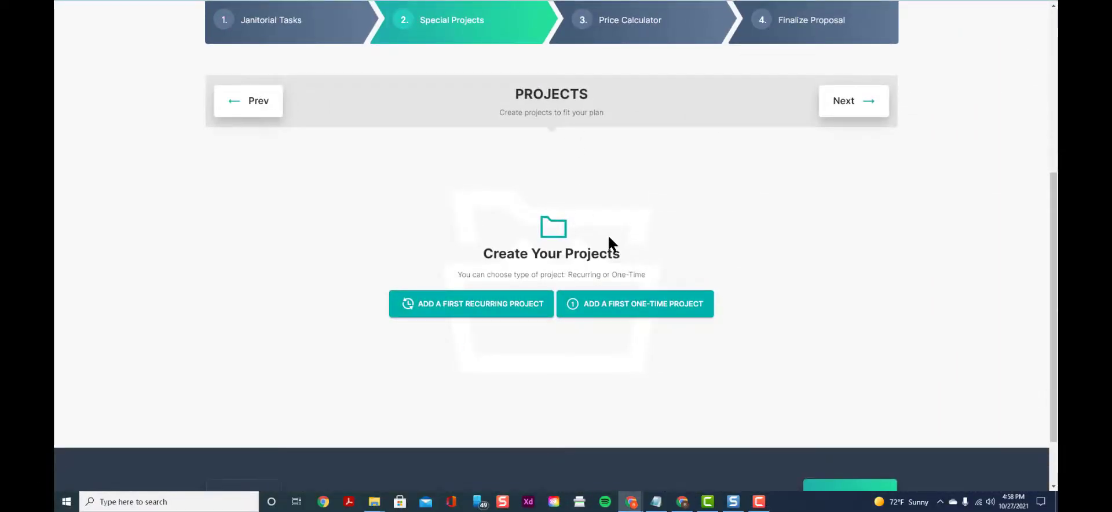
{"action": "left_click", "coordinate": [598, 309]}
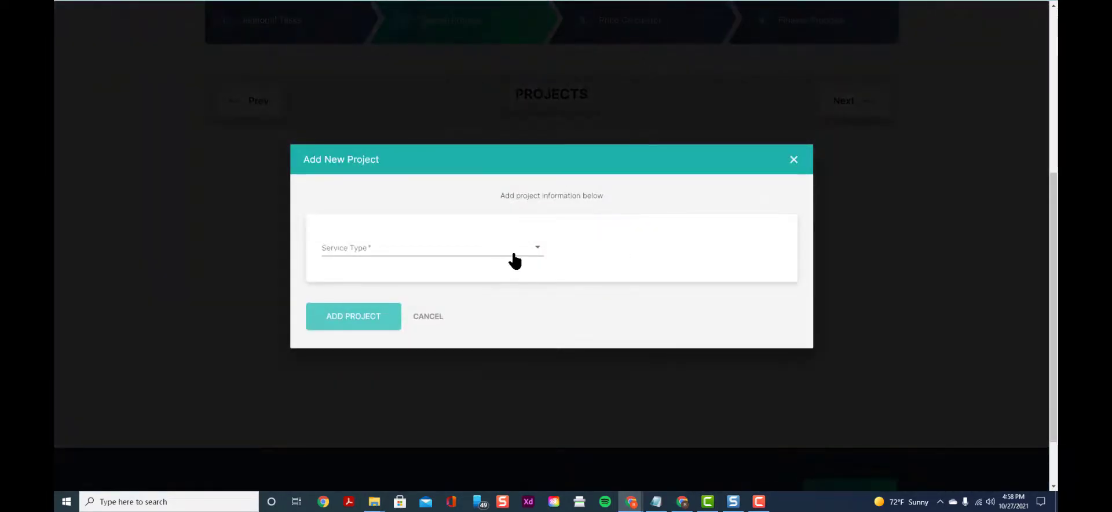
{"action": "left_click", "coordinate": [521, 255]}
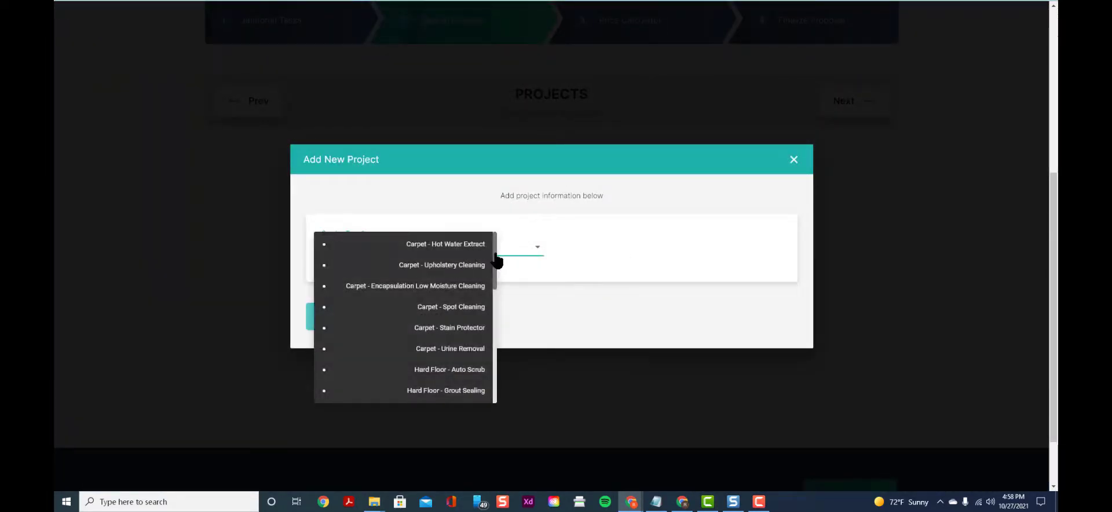
{"action": "scroll", "coordinate": [495, 256], "scroll_direction": "down", "scroll_amount": 1}
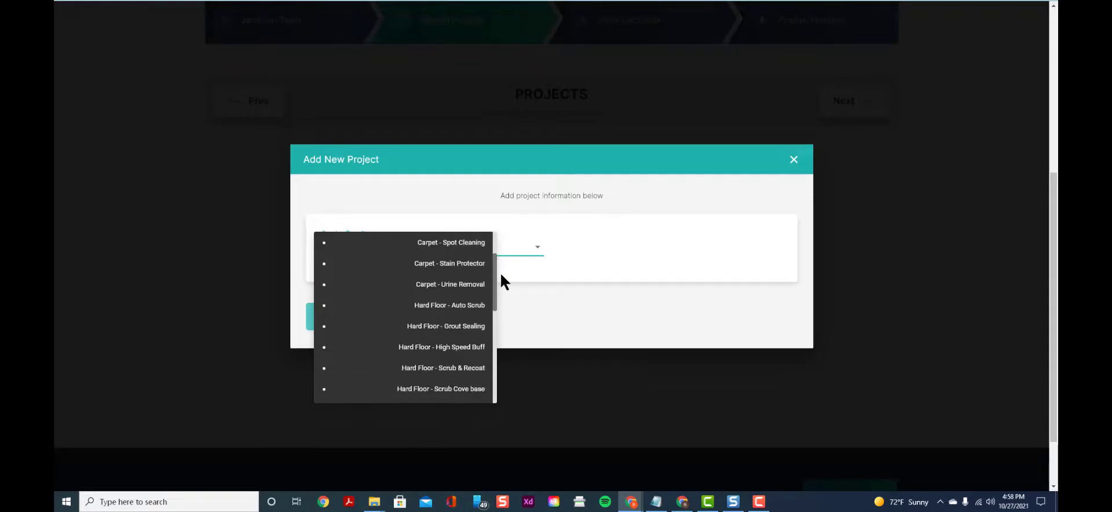
{"action": "left_click", "coordinate": [477, 305]}
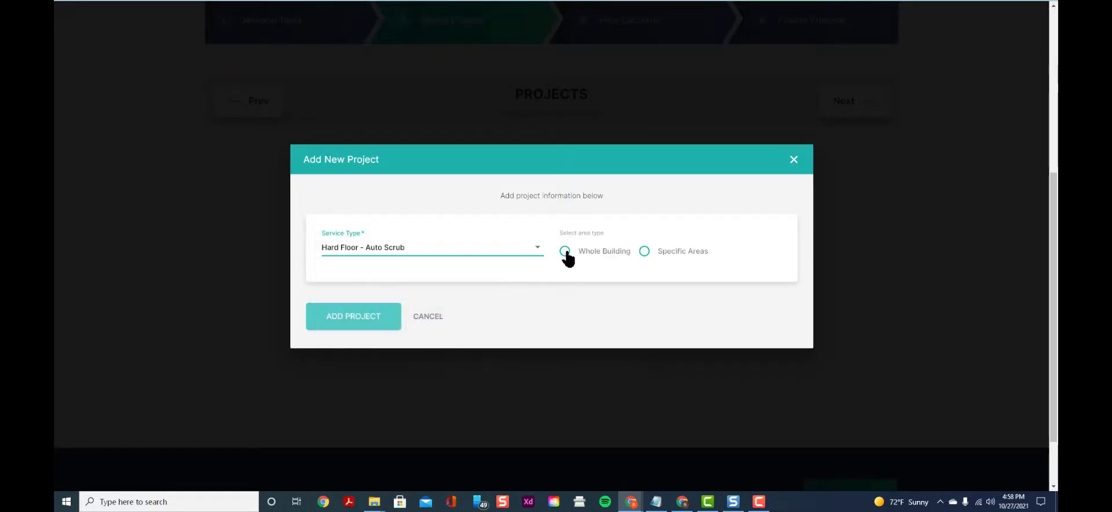
- Limit the project to specific areas, choose Hallways, and add the project to the proposal
{"action": "left_click", "coordinate": [644, 252]}
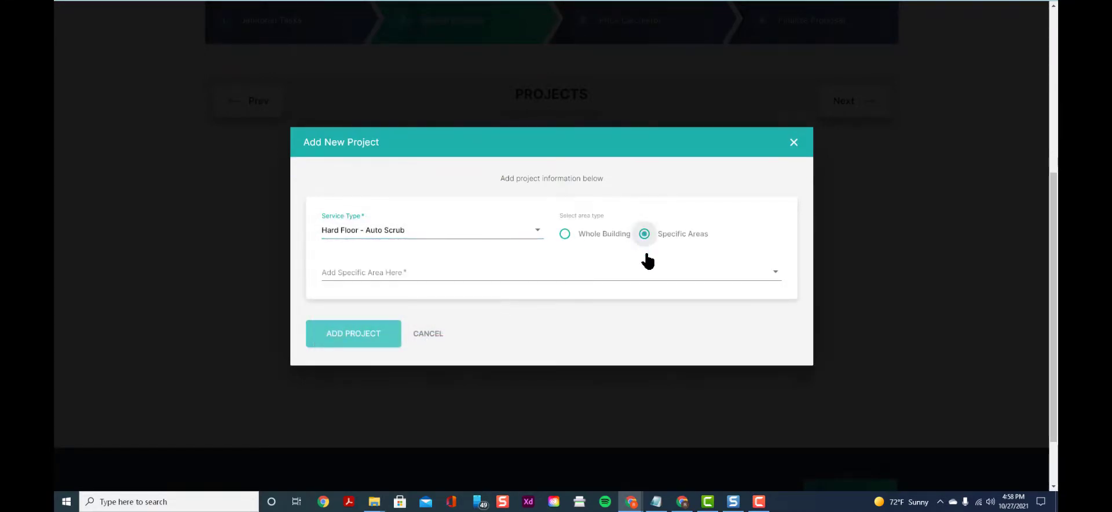
{"action": "left_click", "coordinate": [624, 283]}
{"action": "left_click_drag", "start_coordinate": [496, 293], "coordinate": [493, 342]}
{"action": "left_click", "coordinate": [468, 331]}
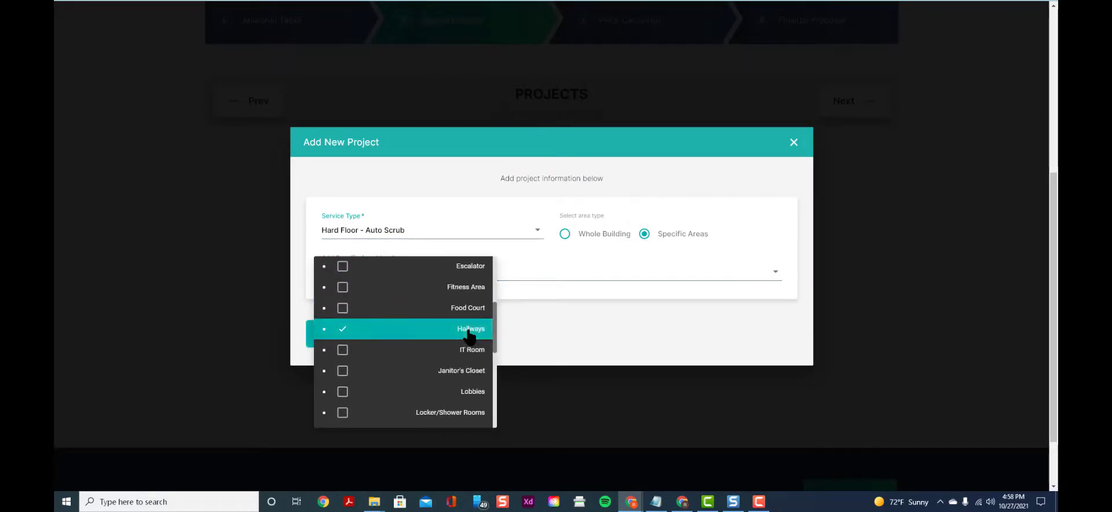
{"action": "left_click", "coordinate": [519, 332]}
{"action": "left_click", "coordinate": [373, 339]}
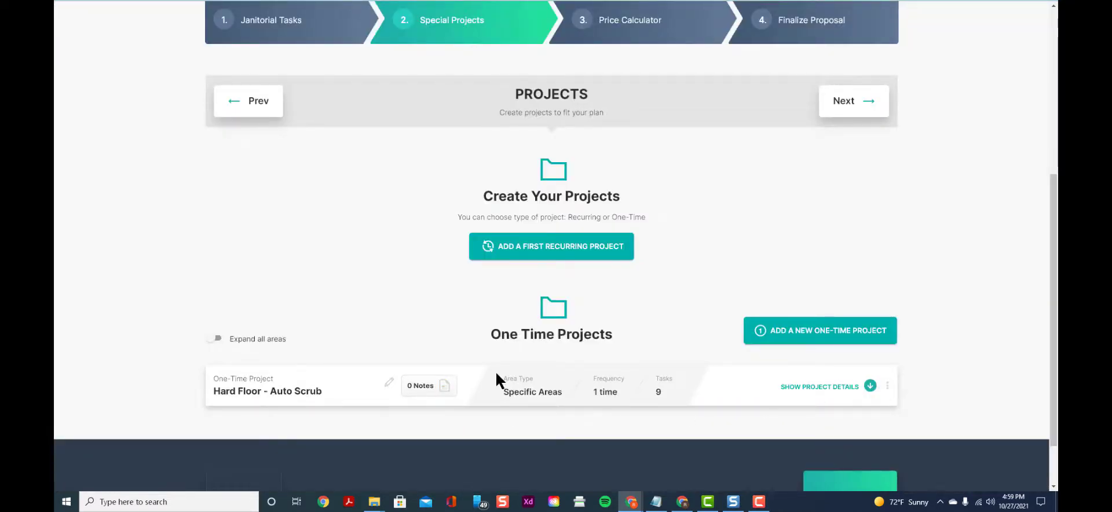
- Open the notes of the Hard Floor - Auto Scrub project and attach the photo Breakroom-Design-1
{"action": "left_click", "coordinate": [441, 386]}
{"action": "left_click", "coordinate": [367, 368]}
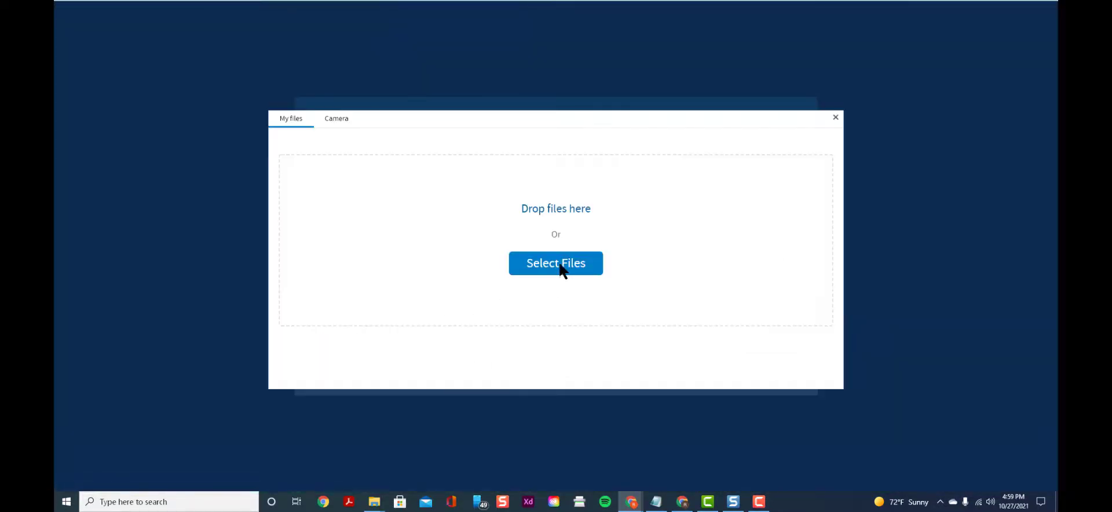
{"action": "left_click", "coordinate": [561, 268]}
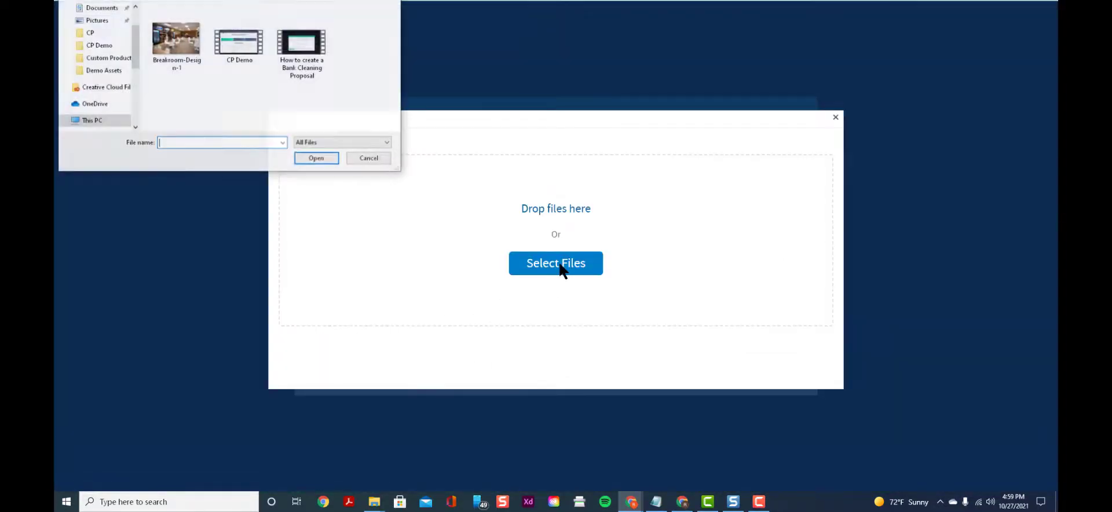
{"action": "left_click", "coordinate": [183, 45]}
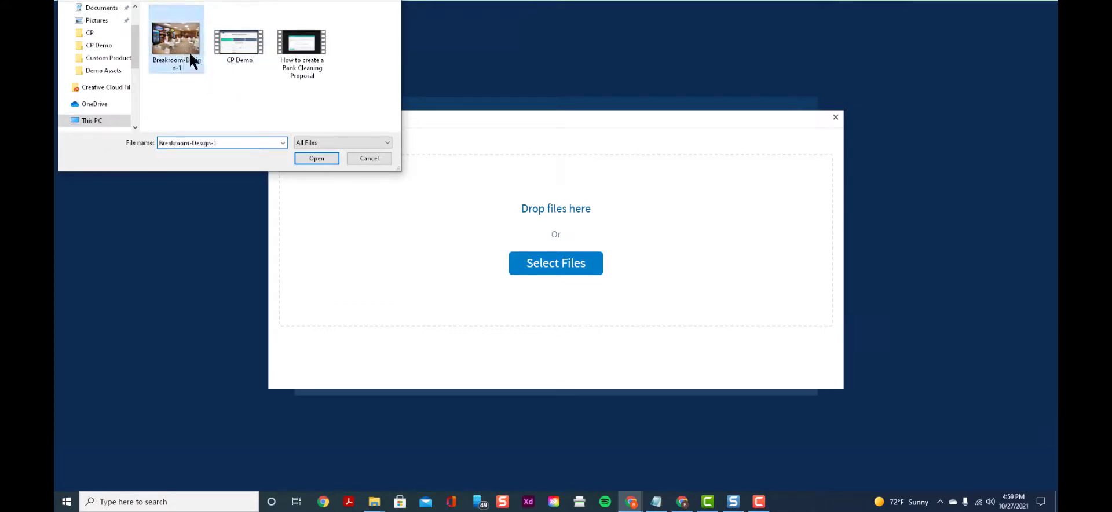
{"action": "left_click", "coordinate": [317, 159]}
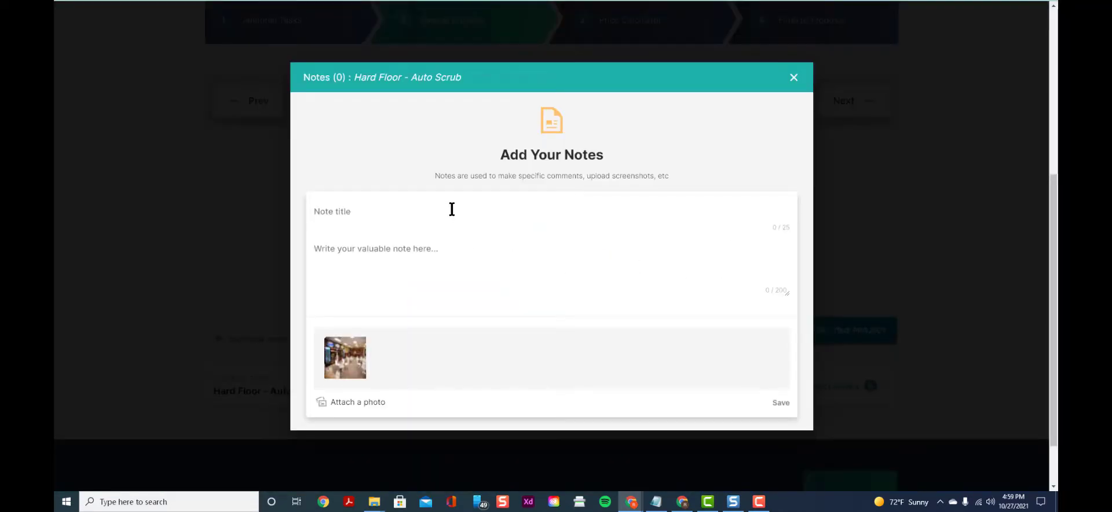
- Title the note "Note", write "Notes" as its text, save it with the attached photo and close the notes
{"action": "left_click", "coordinate": [452, 209]}
{"action": "type", "text": "Note"}
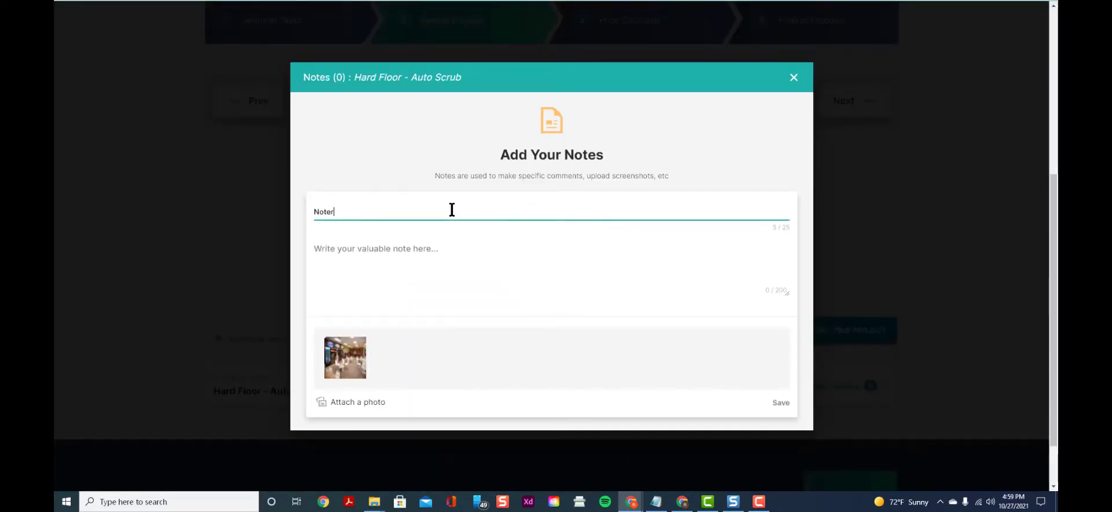
{"action": "key", "text": "Tab"}
{"action": "type", "text": "Note"}
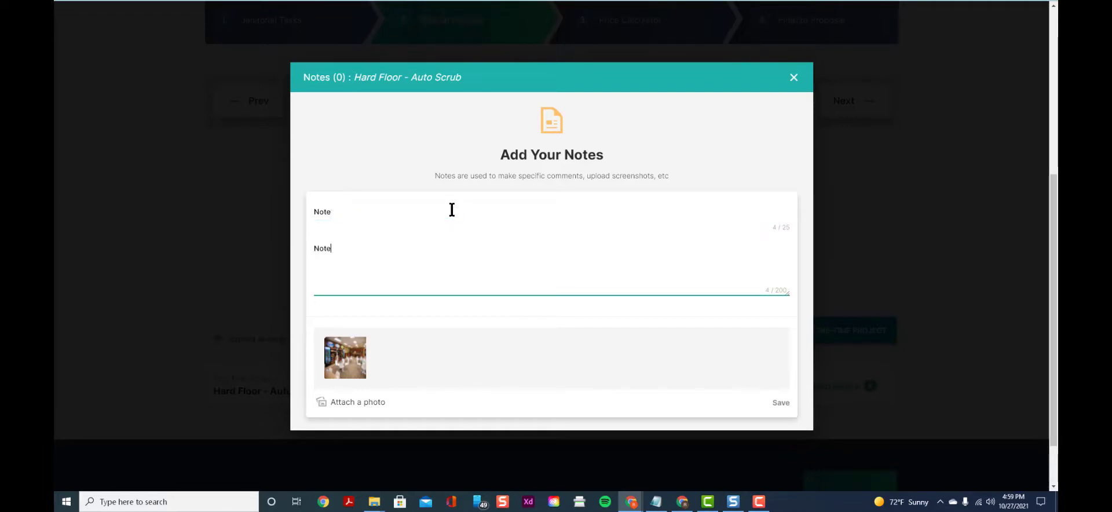
{"action": "type", "text": "s"}
{"action": "left_click", "coordinate": [780, 402]}
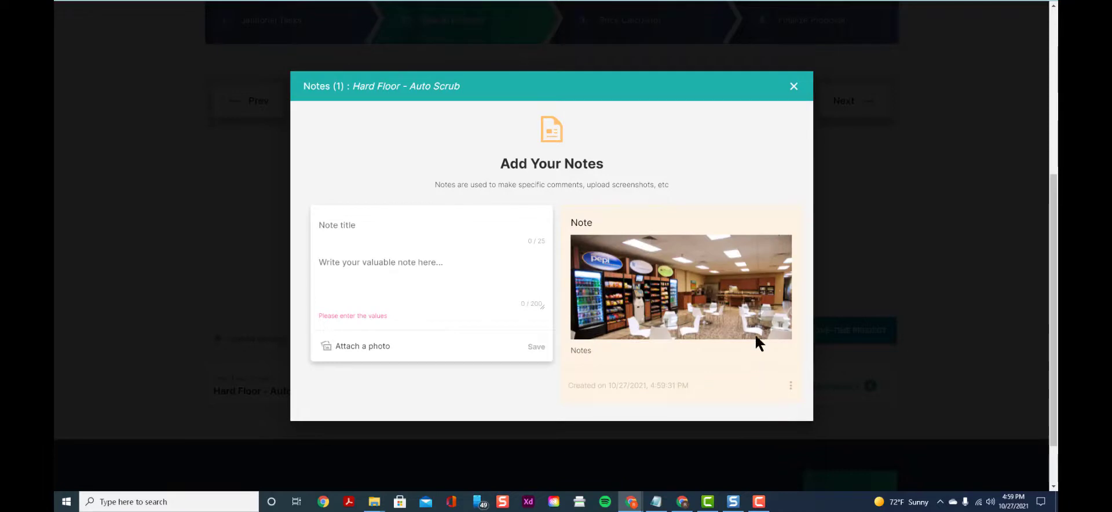
{"action": "scroll", "coordinate": [754, 289], "scroll_direction": "down", "scroll_amount": 5}
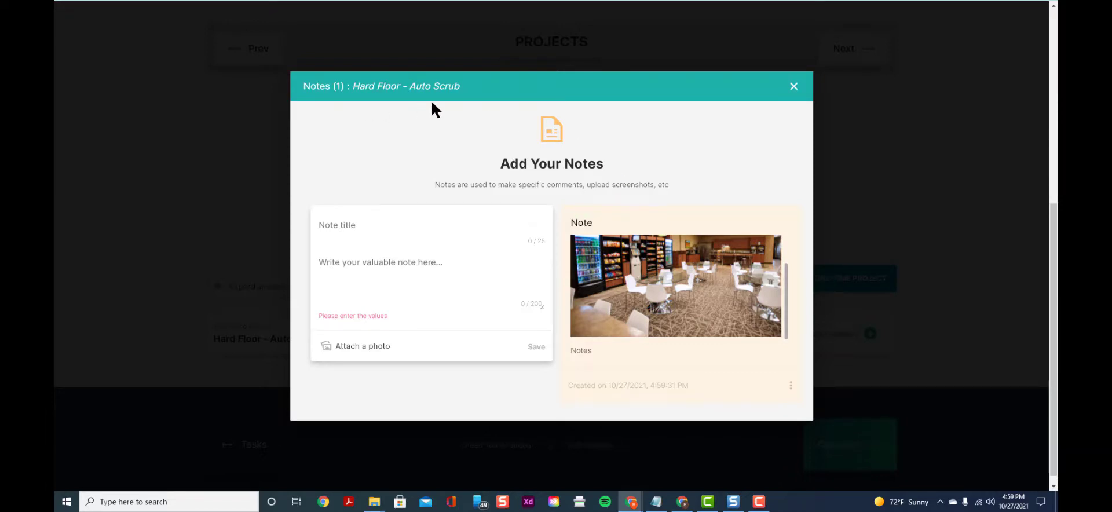
{"action": "left_click", "coordinate": [794, 87]}
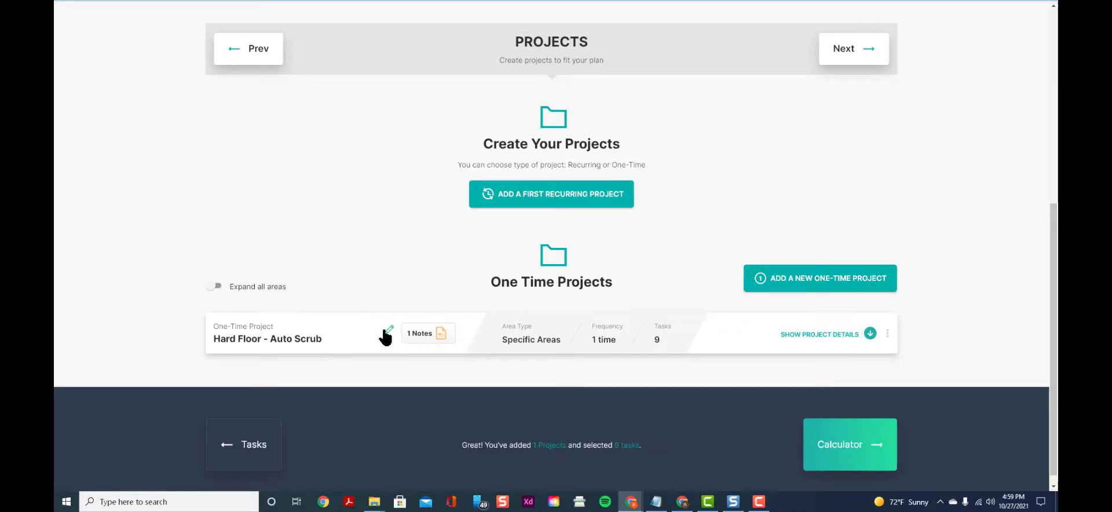
- Show the details of the Hard Floor - Auto Scrub project and review its area, frequency and tasks
{"action": "left_click", "coordinate": [869, 333]}
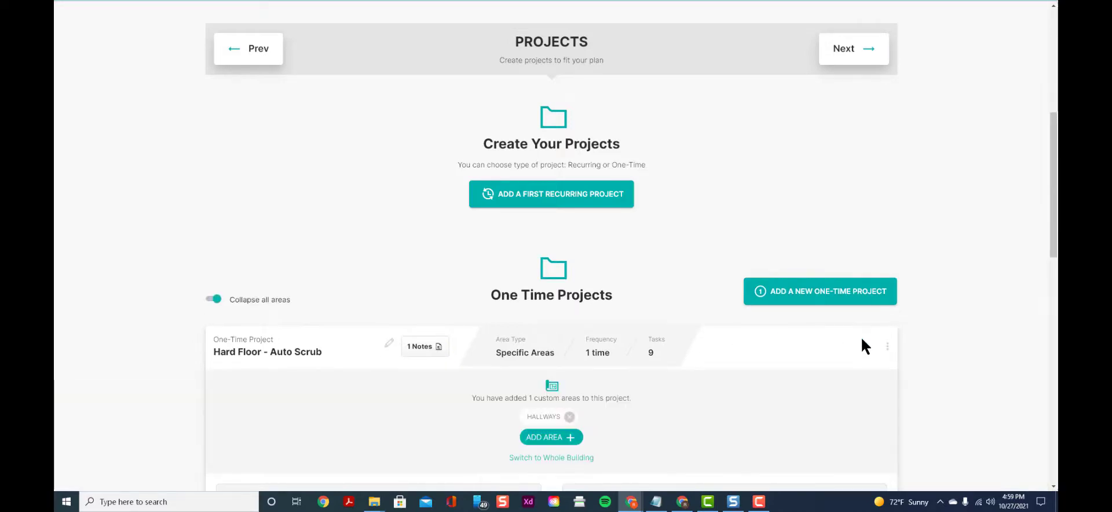
{"action": "scroll", "coordinate": [630, 363], "scroll_direction": "down", "scroll_amount": 2}
{"action": "scroll", "coordinate": [630, 363], "scroll_direction": "down", "scroll_amount": 1}
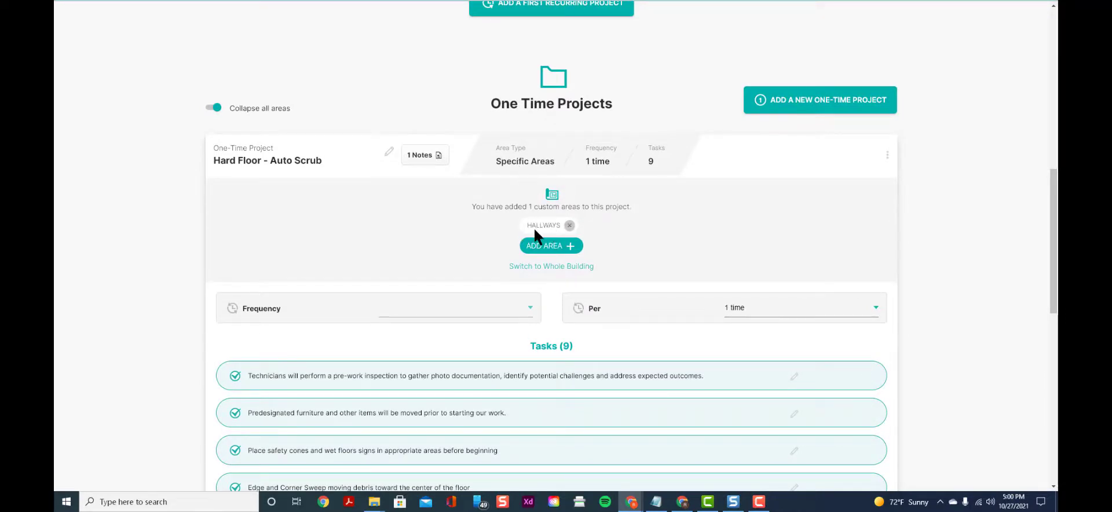
{"action": "scroll", "coordinate": [493, 403], "scroll_direction": "down", "scroll_amount": 2}
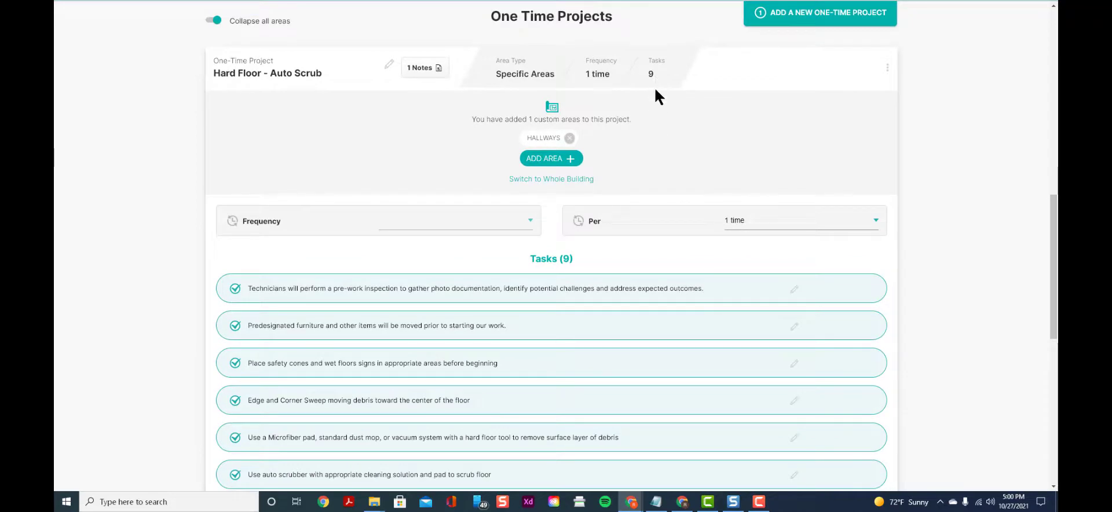
{"action": "scroll", "coordinate": [617, 255], "scroll_direction": "up", "scroll_amount": 6}
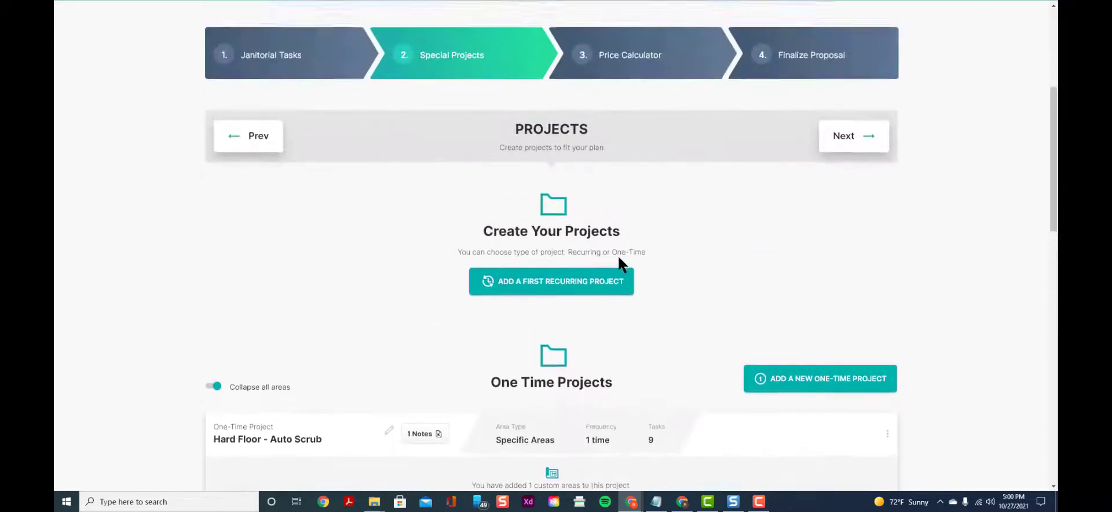
{"action": "scroll", "coordinate": [618, 264], "scroll_direction": "up", "scroll_amount": 2}
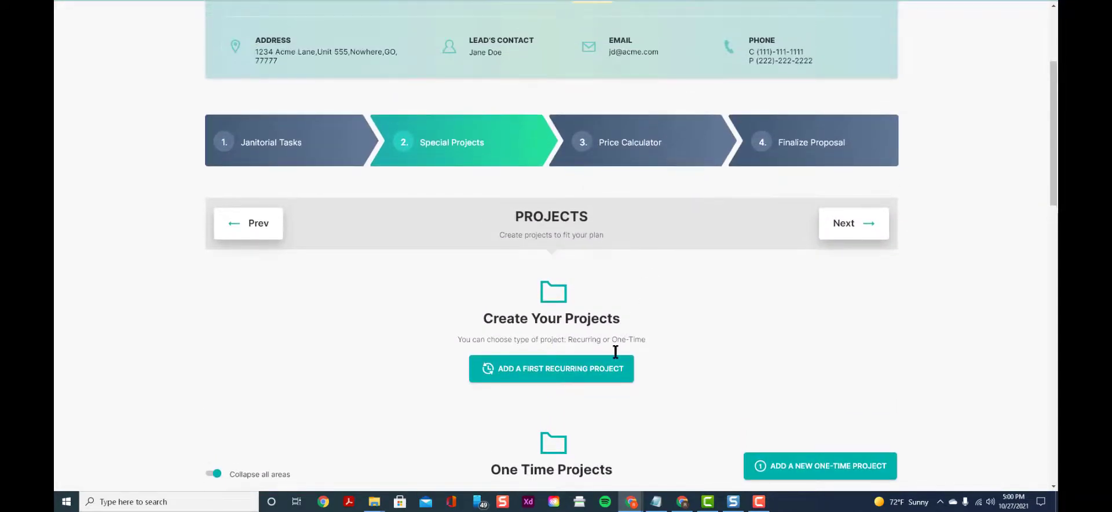
{"action": "left_click", "coordinate": [603, 377]}
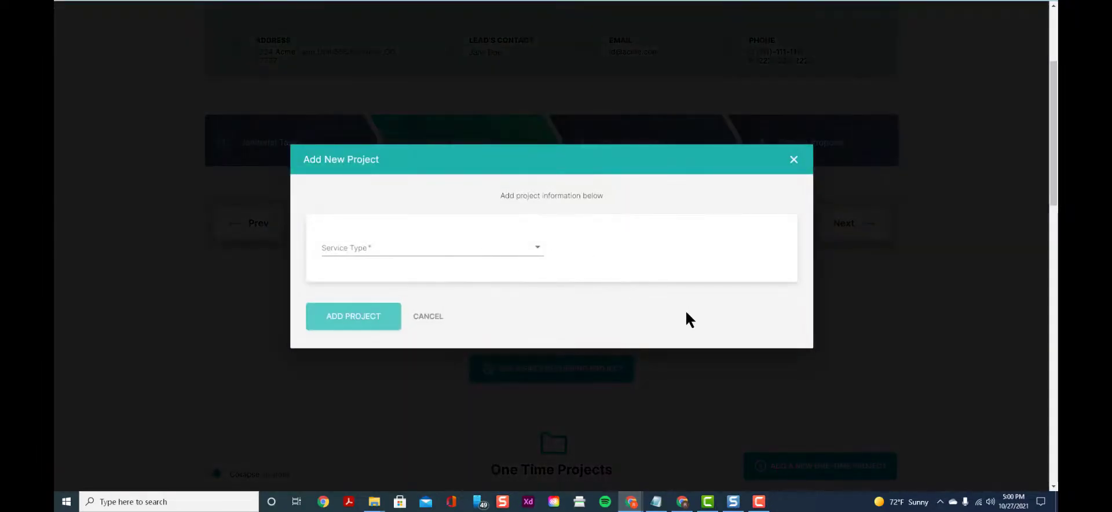
{"action": "left_click", "coordinate": [792, 161]}
- Add a one-time project with the service type Window Washing - Interior/Exterior covering the whole building
{"action": "scroll", "coordinate": [822, 348], "scroll_direction": "down", "scroll_amount": 1}
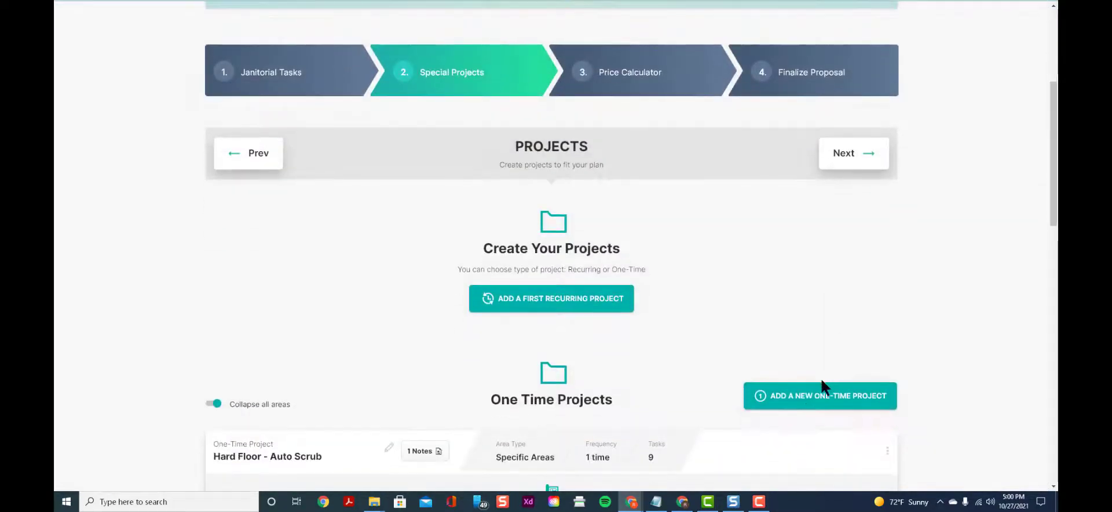
{"action": "left_click", "coordinate": [819, 388]}
{"action": "left_click", "coordinate": [503, 253]}
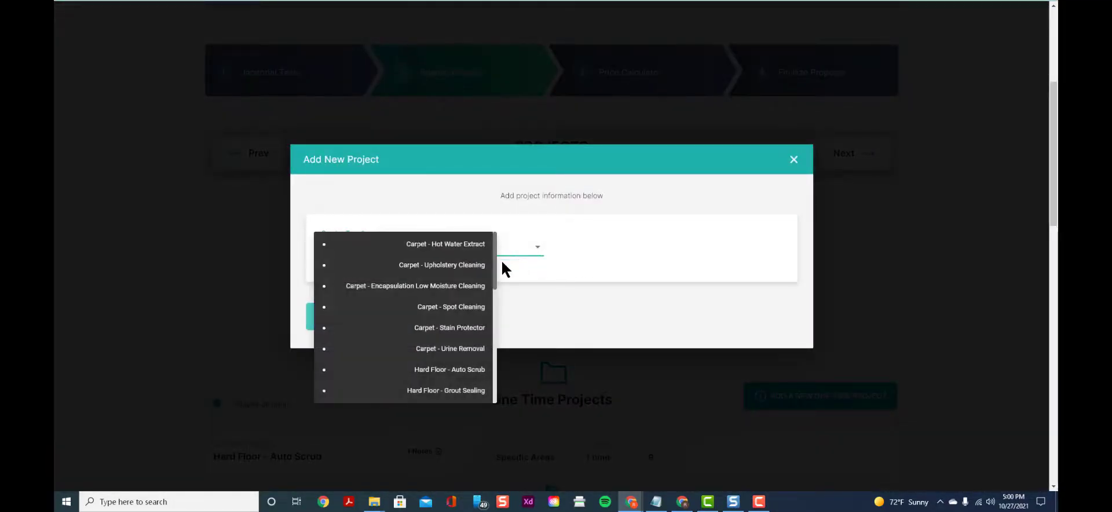
{"action": "left_click_drag", "start_coordinate": [493, 249], "coordinate": [494, 381]}
{"action": "left_click", "coordinate": [441, 368]}
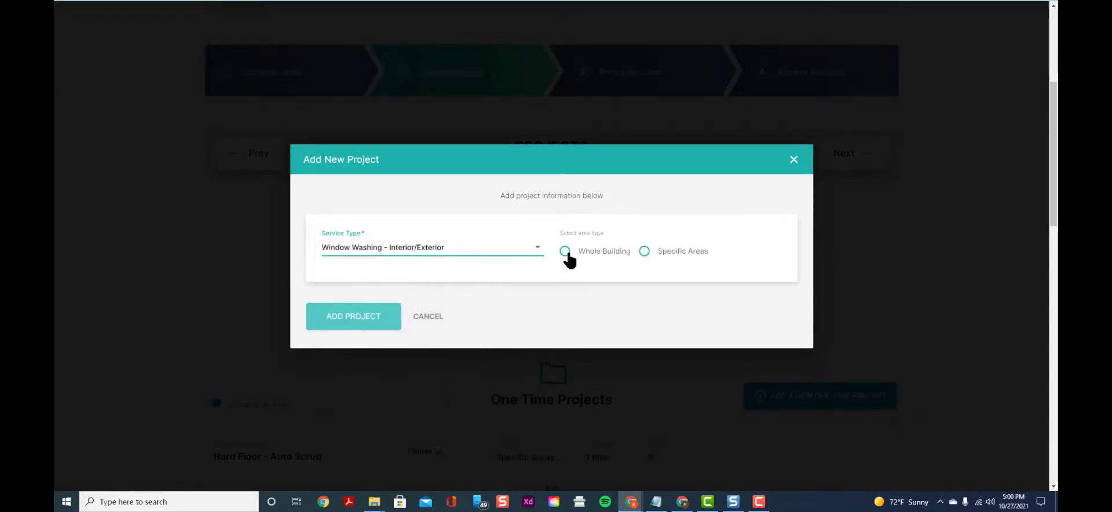
{"action": "left_click", "coordinate": [566, 252]}
{"action": "left_click", "coordinate": [379, 319]}
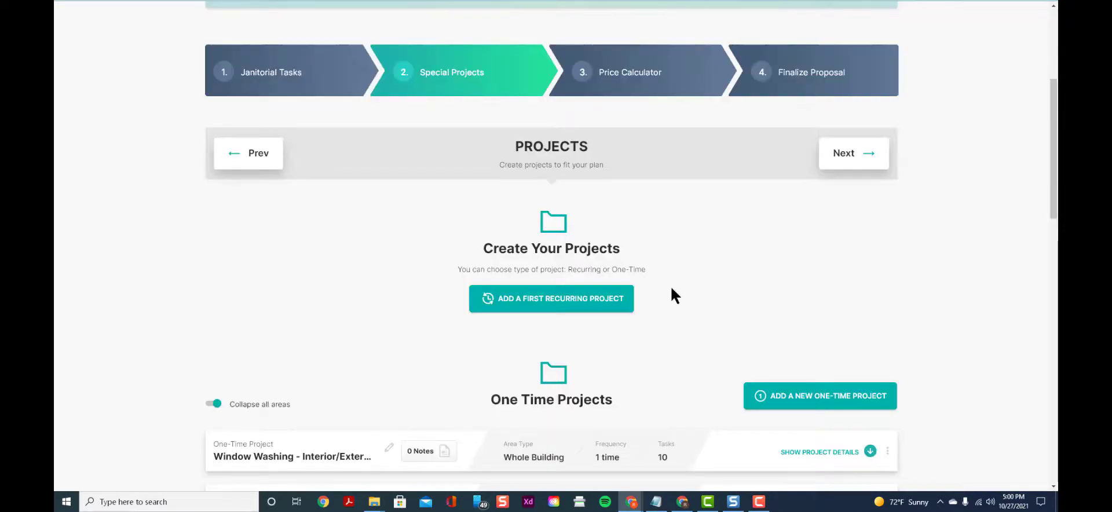
- Go to the Price Calculator and start a first janitorial labor cost with Custodians as the labor type
{"action": "scroll", "coordinate": [663, 329], "scroll_direction": "down", "scroll_amount": 3}
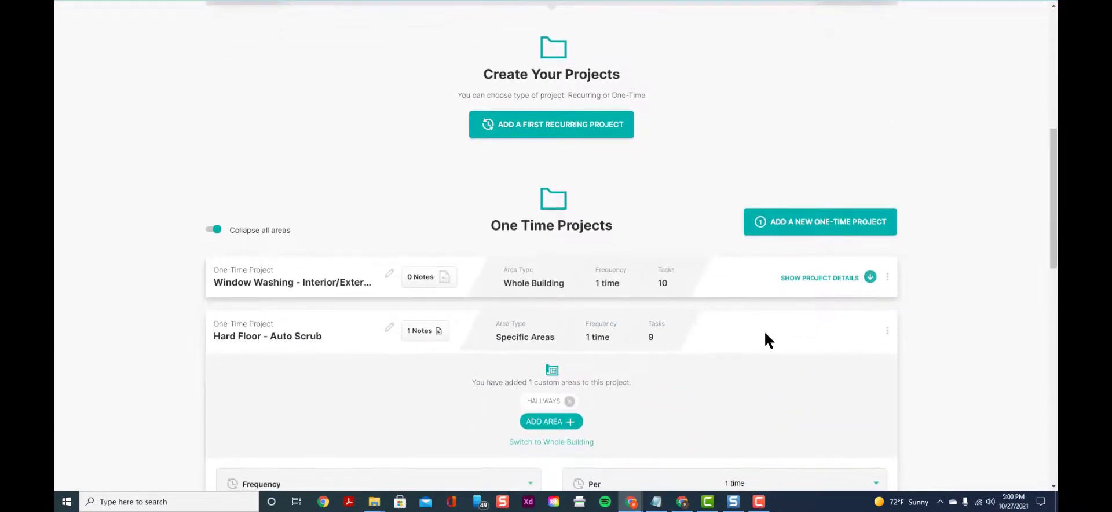
{"action": "scroll", "coordinate": [804, 162], "scroll_direction": "up", "scroll_amount": 4}
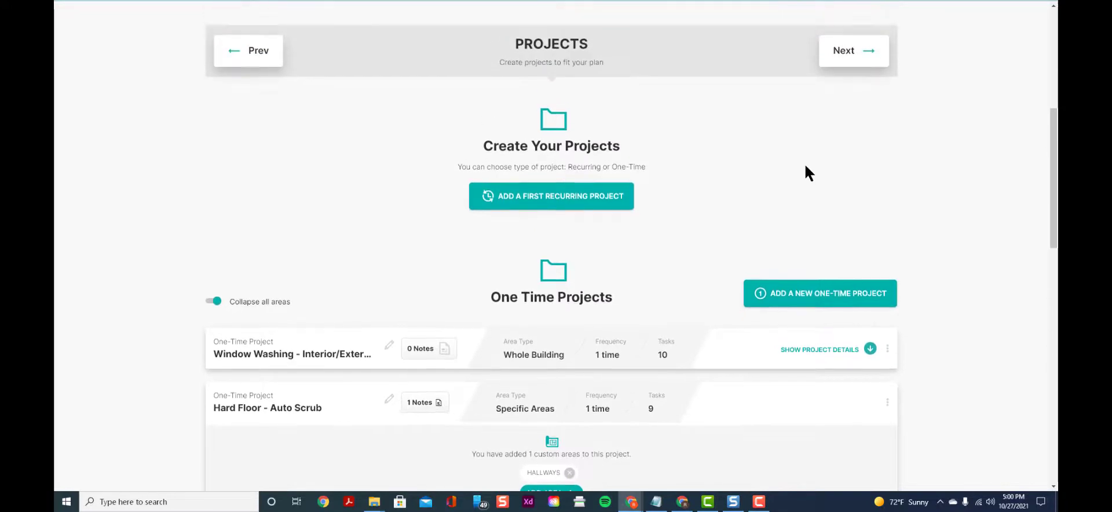
{"action": "left_click", "coordinate": [683, 121]}
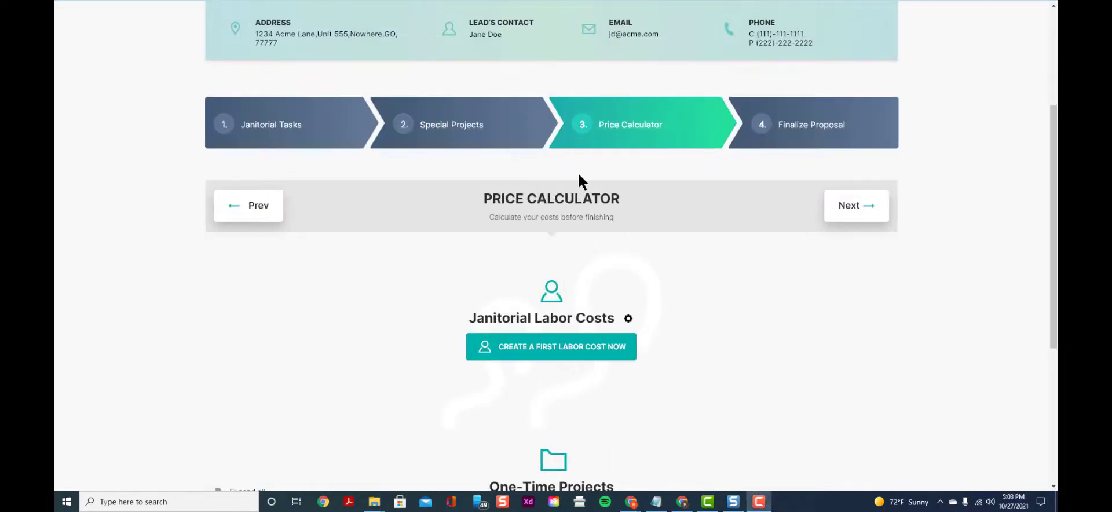
{"action": "left_click", "coordinate": [576, 351]}
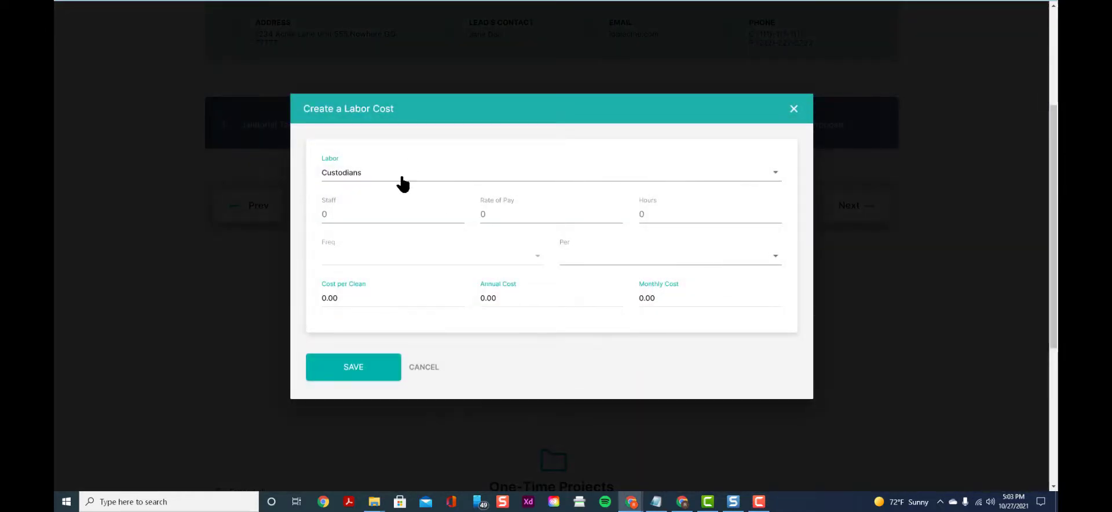
{"action": "left_click", "coordinate": [402, 183]}
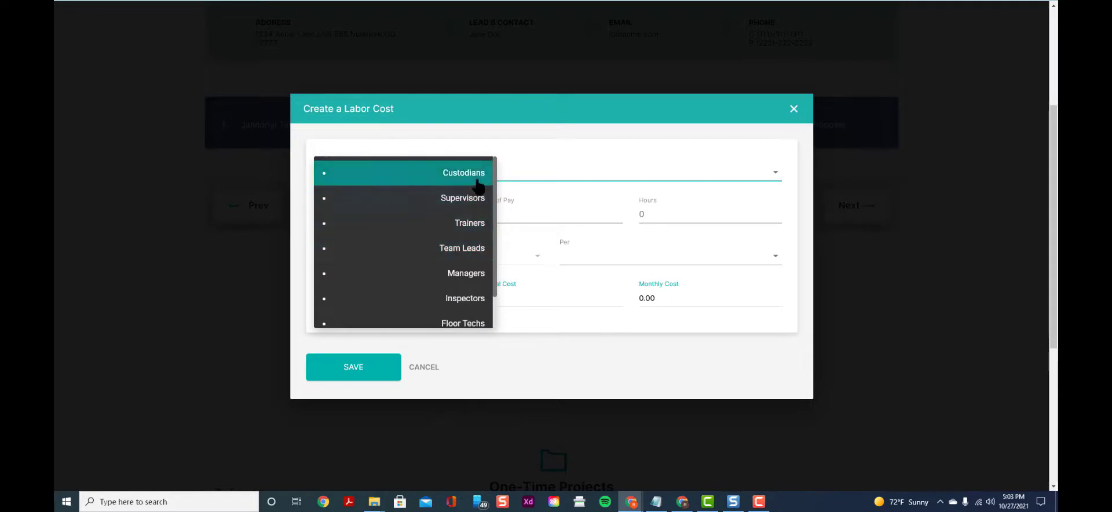
{"action": "left_click", "coordinate": [558, 199]}
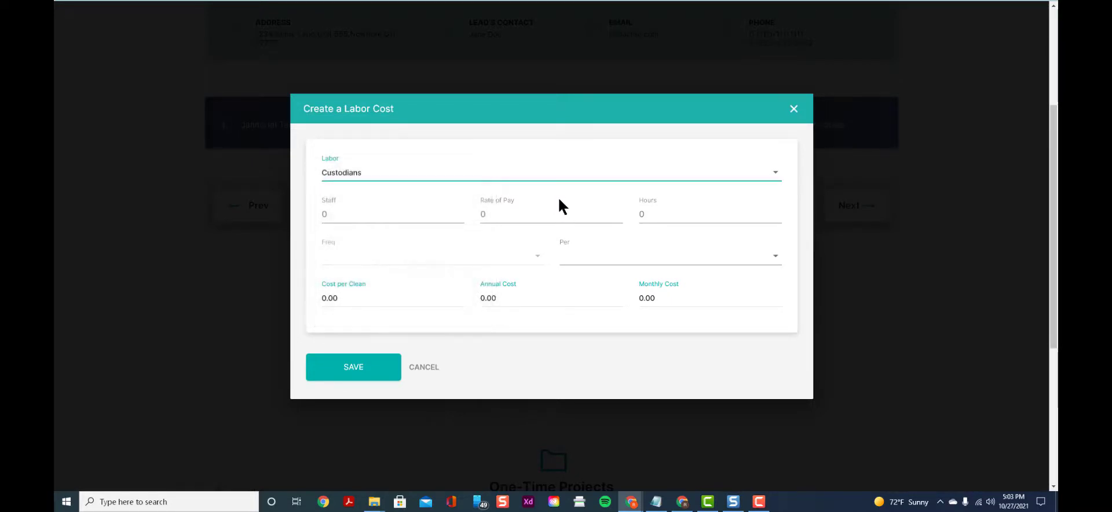
- Set the labor cost to 5 staff, a pay rate of 15, 12 hours and 1 time, and save it
{"action": "left_click", "coordinate": [356, 211]}
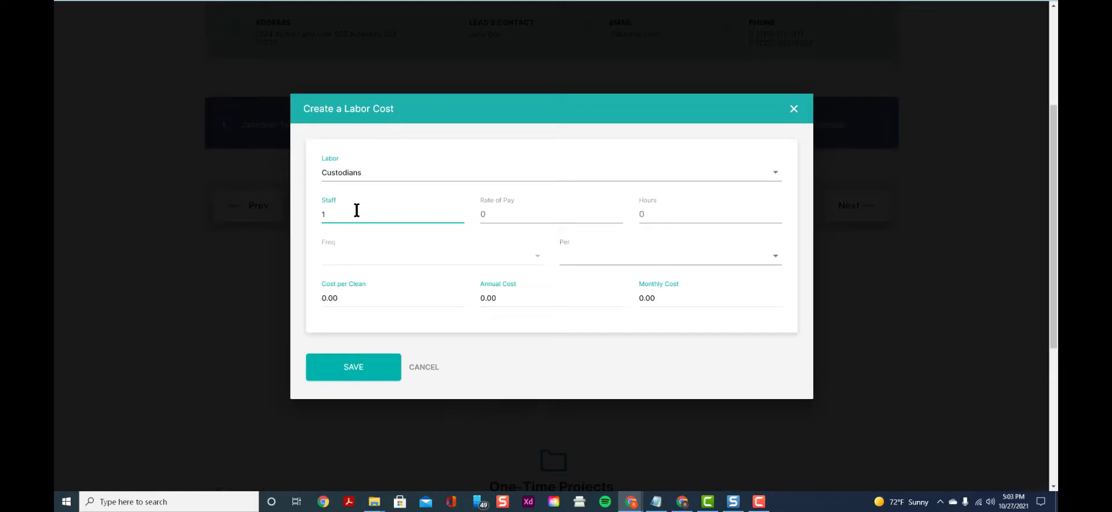
{"action": "double_click", "coordinate": [356, 210]}
{"action": "key", "text": "Tab"}
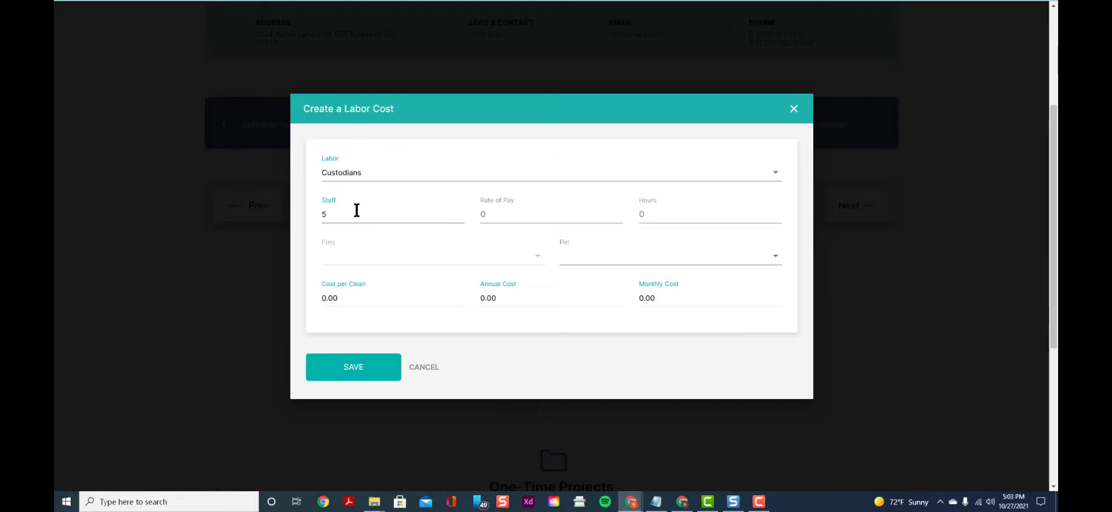
{"action": "type", "text": "15"}
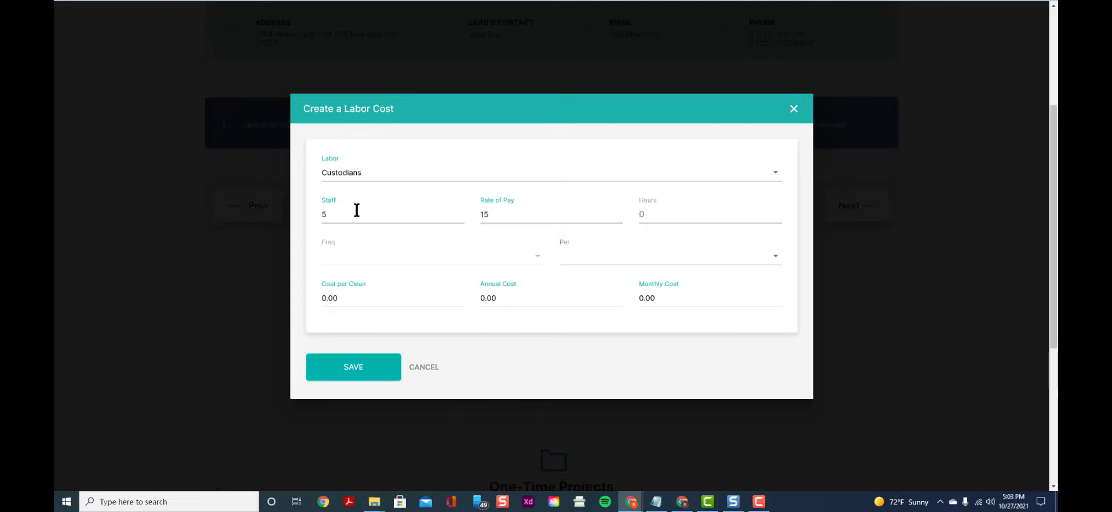
{"action": "type", "text": "12"}
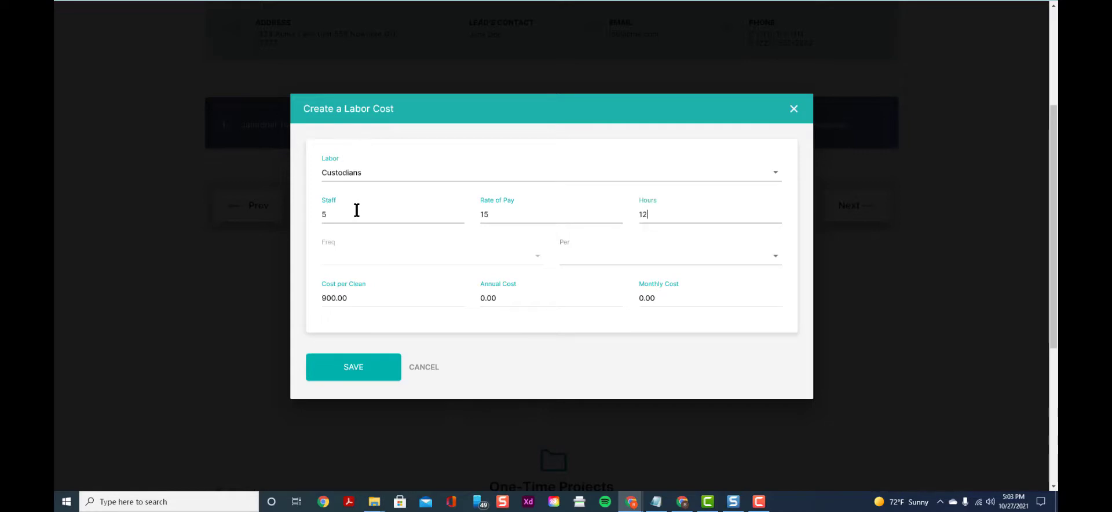
{"action": "left_click", "coordinate": [647, 266]}
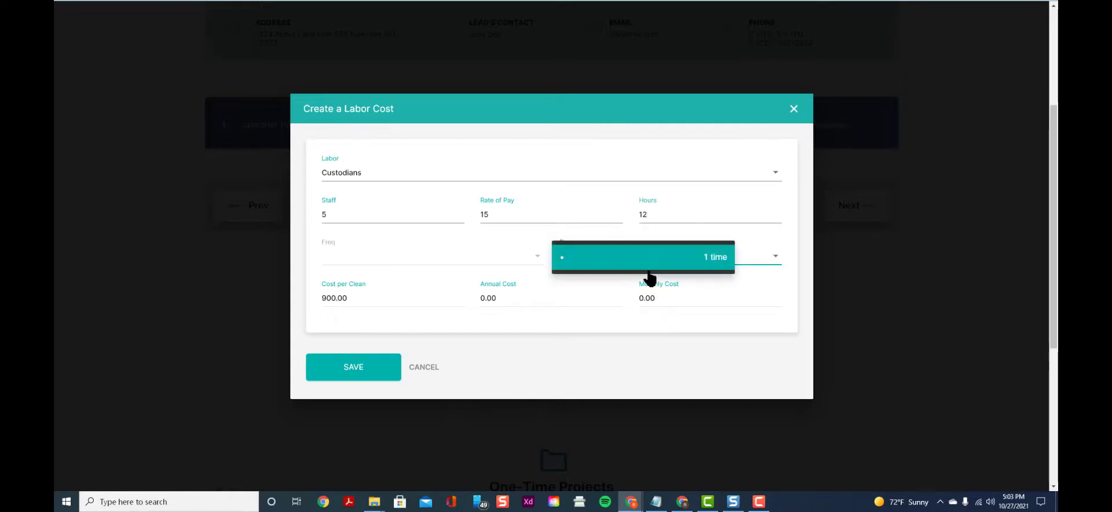
{"action": "left_click", "coordinate": [650, 258]}
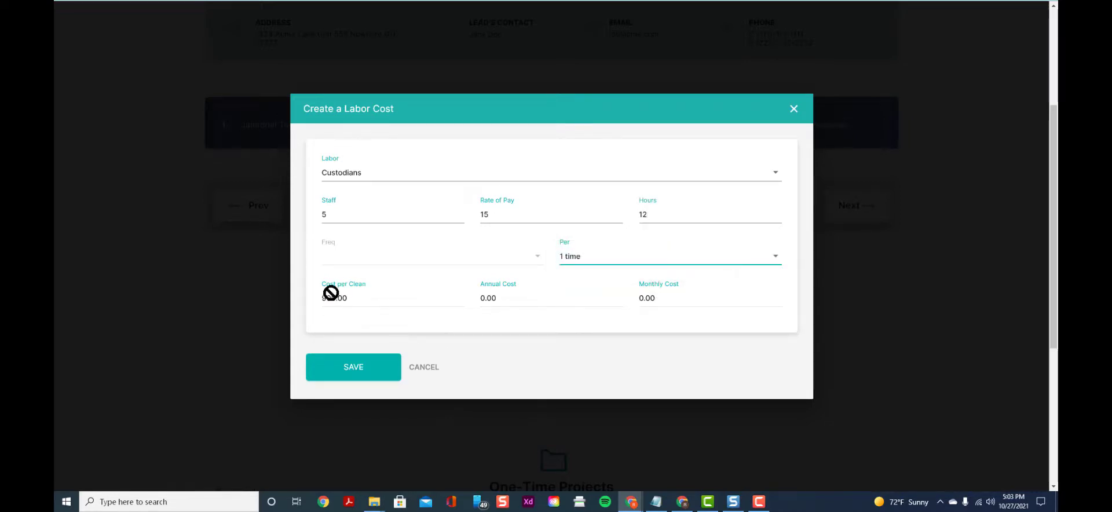
{"action": "left_click", "coordinate": [364, 373]}
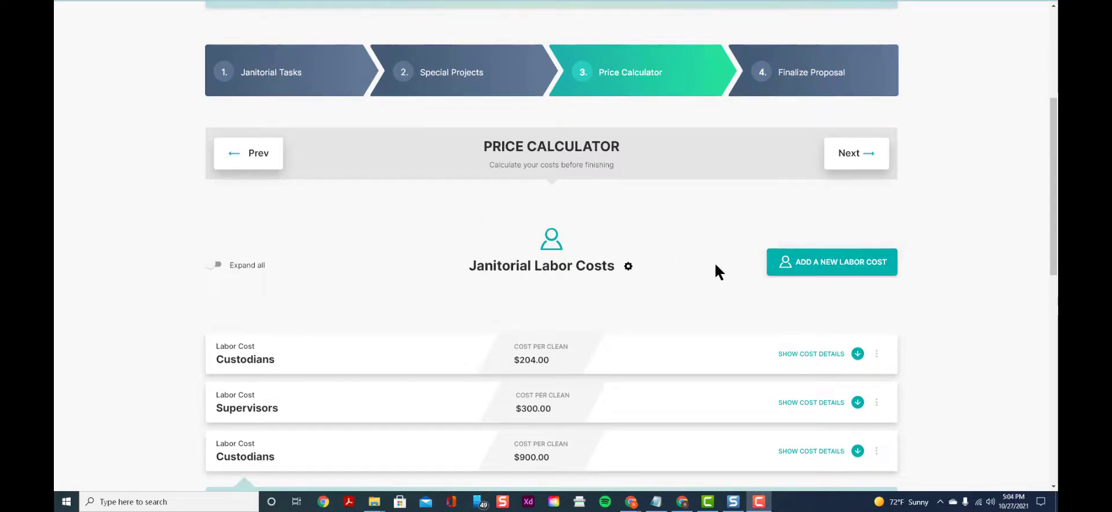
- Review the cost details of each labor cost in turn: the first Custodians entry, Supervisors and the last Custodians entry
{"action": "scroll", "coordinate": [716, 268], "scroll_direction": "down", "scroll_amount": 1}
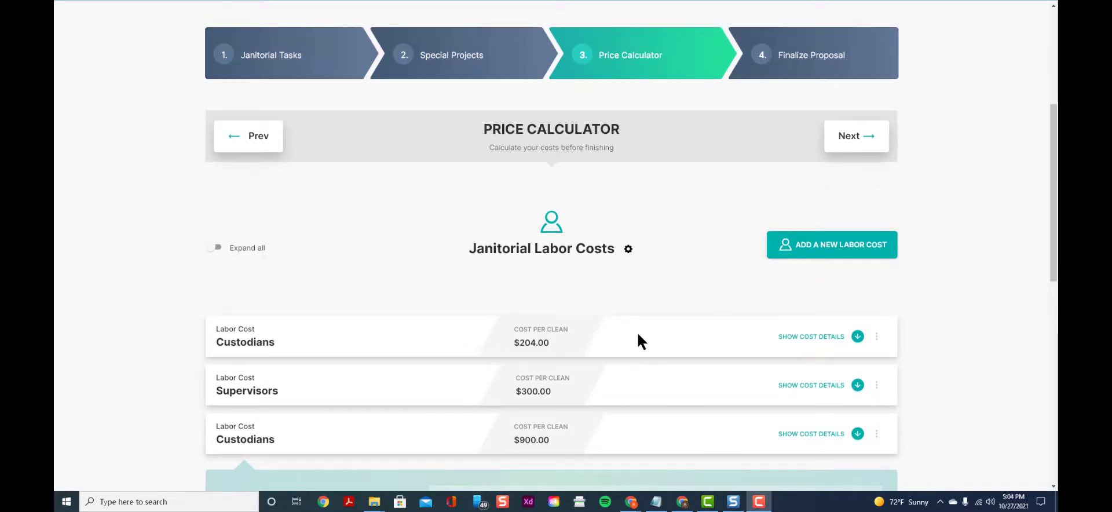
{"action": "left_click", "coordinate": [857, 336]}
{"action": "scroll", "coordinate": [577, 391], "scroll_direction": "down", "scroll_amount": 1}
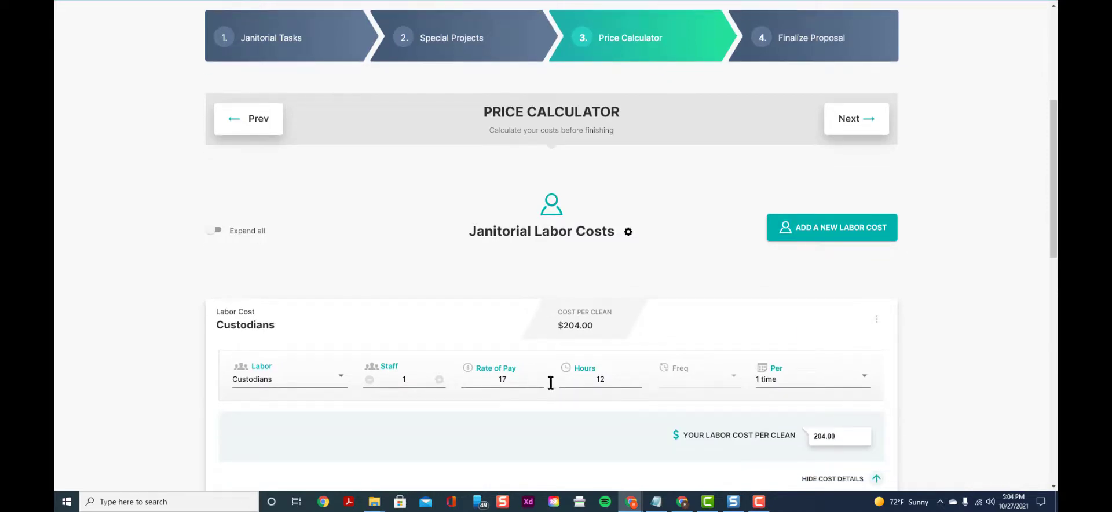
{"action": "scroll", "coordinate": [695, 376], "scroll_direction": "down", "scroll_amount": 2}
{"action": "scroll", "coordinate": [706, 359], "scroll_direction": "down", "scroll_amount": 2}
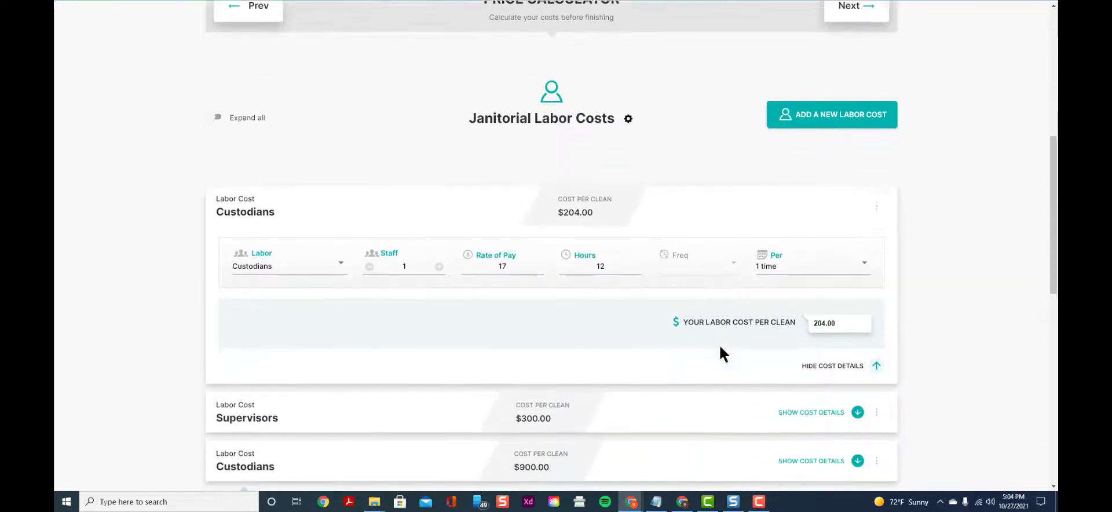
{"action": "left_click", "coordinate": [875, 339]}
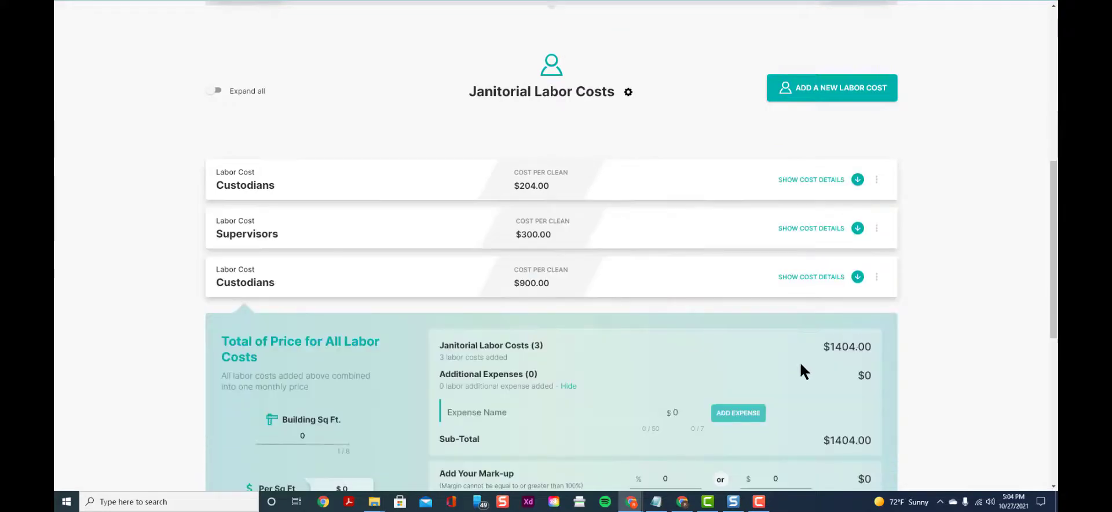
{"action": "left_click", "coordinate": [857, 228]}
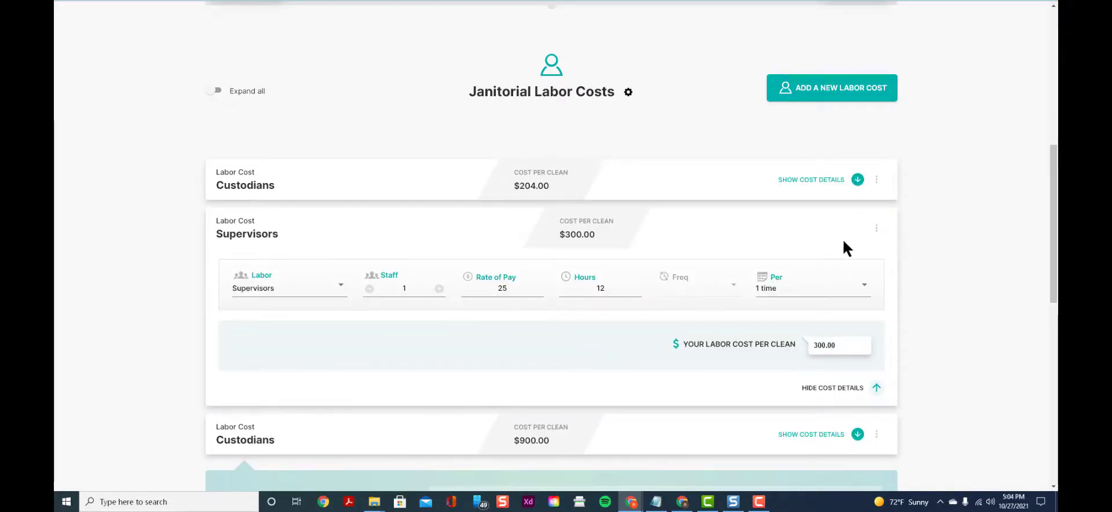
{"action": "left_click", "coordinate": [874, 387]}
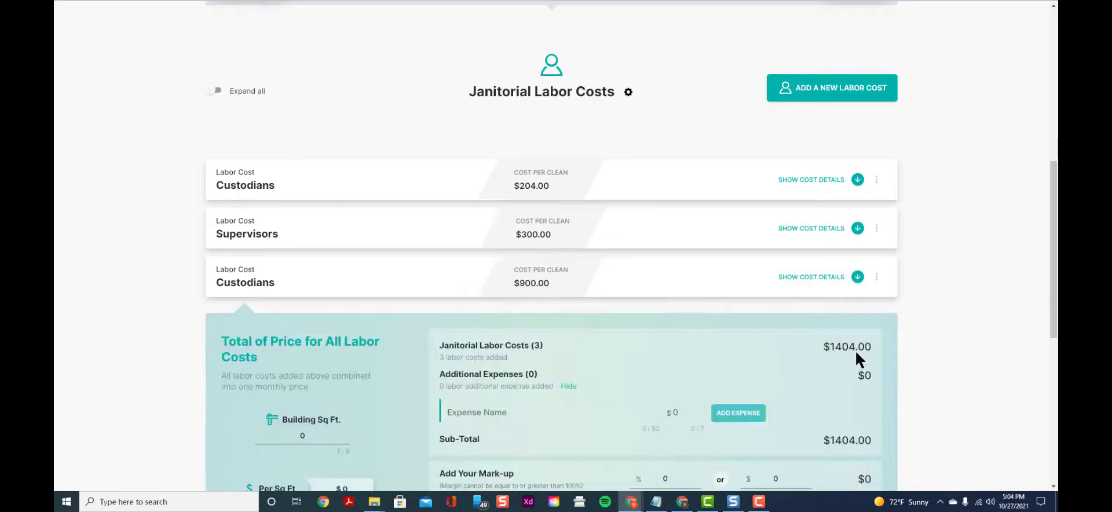
{"action": "left_click", "coordinate": [857, 277]}
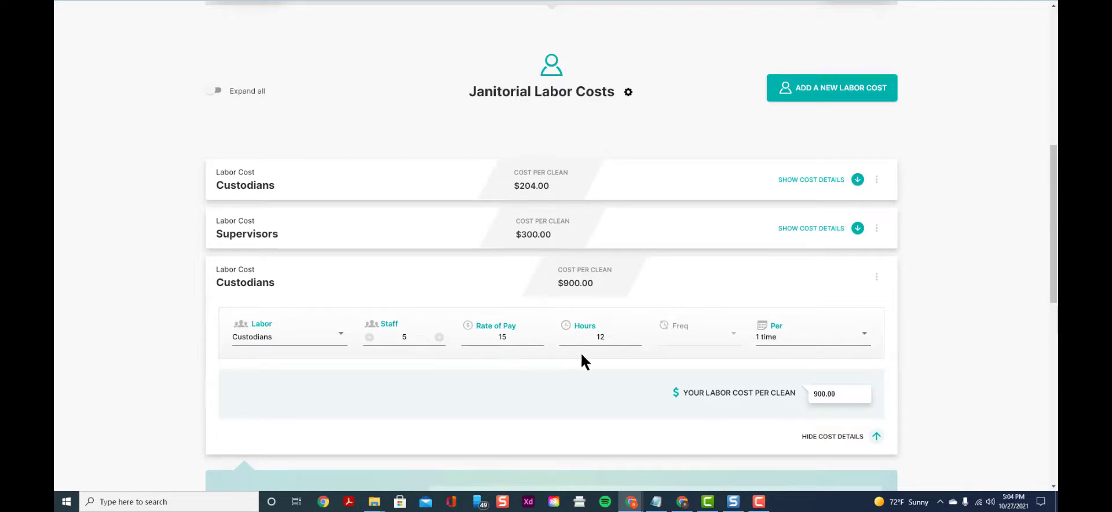
- Collapse the last Custodians labor cost and add a cleaning supplies expense of $50 to the labor total
{"action": "scroll", "coordinate": [840, 377], "scroll_direction": "down", "scroll_amount": 1}
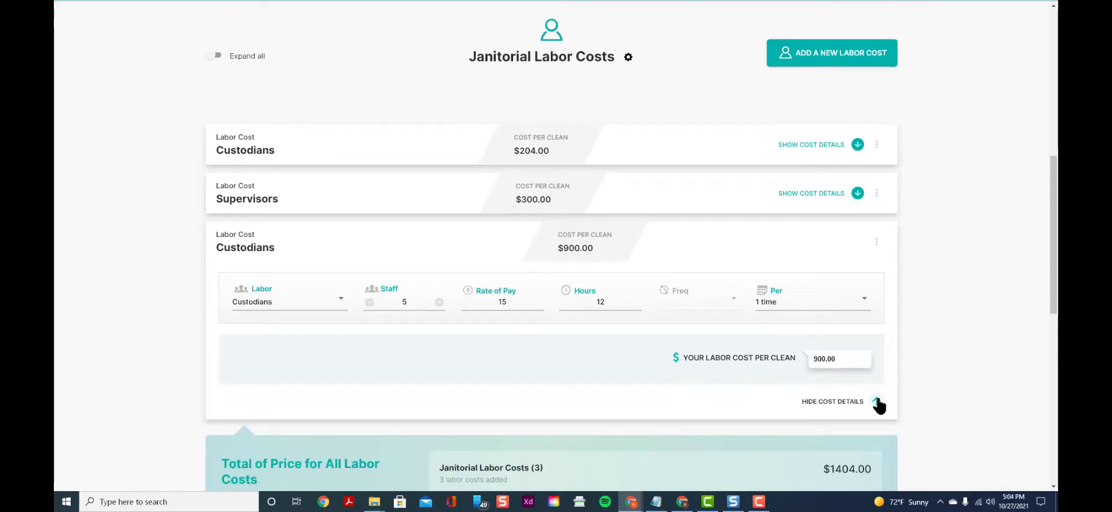
{"action": "left_click", "coordinate": [878, 401]}
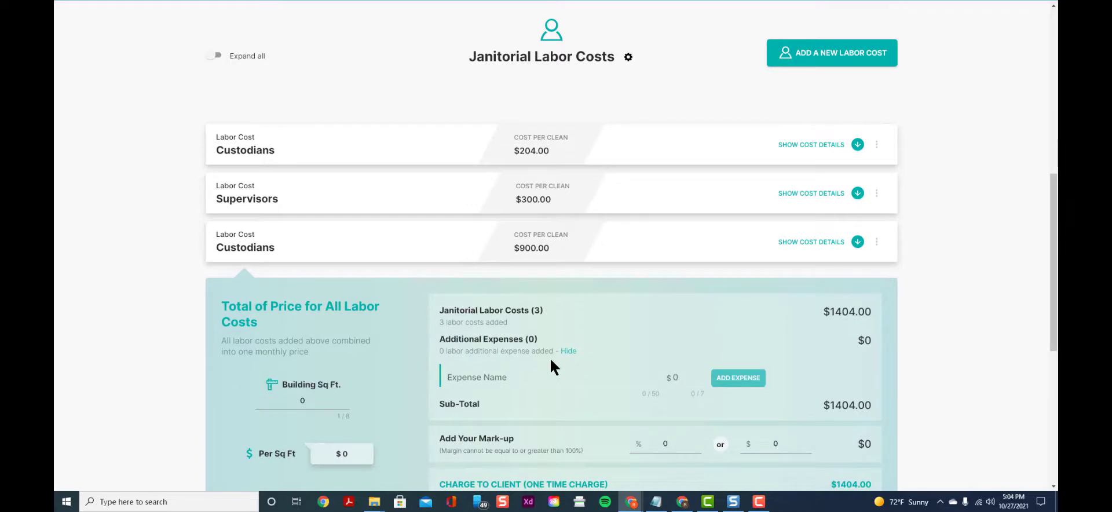
{"action": "scroll", "coordinate": [551, 360], "scroll_direction": "down", "scroll_amount": 2}
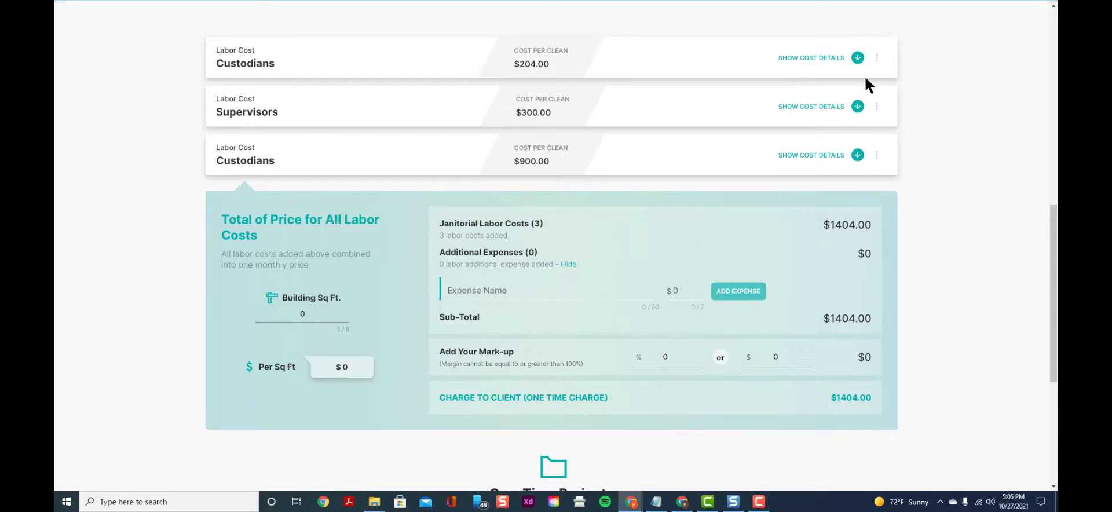
{"action": "left_click", "coordinate": [519, 295]}
{"action": "type", "text": "cleaning sup"}
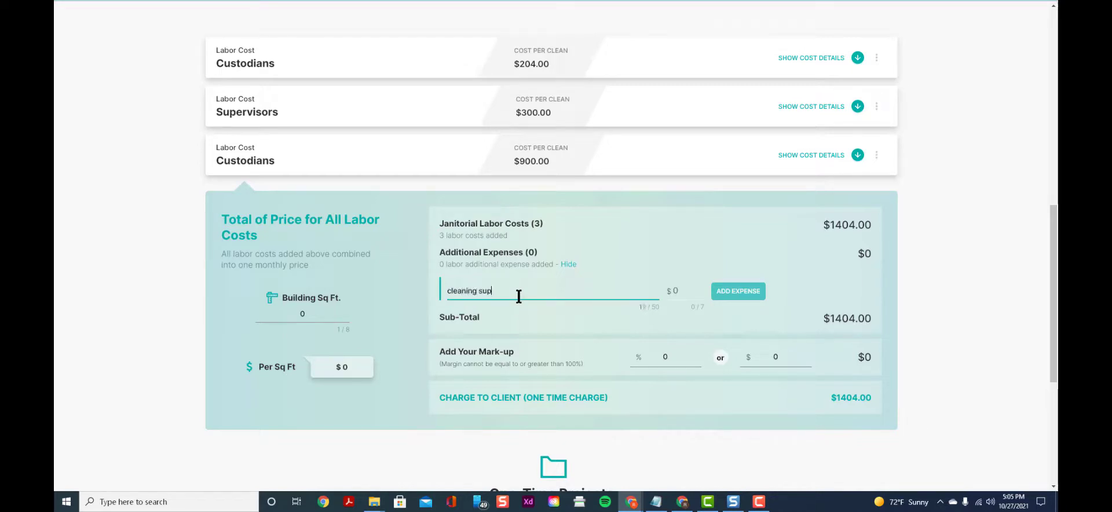
{"action": "type", "text": "pklk"}
{"action": "type", "text": "lies"}
{"action": "key", "text": "Tab"}
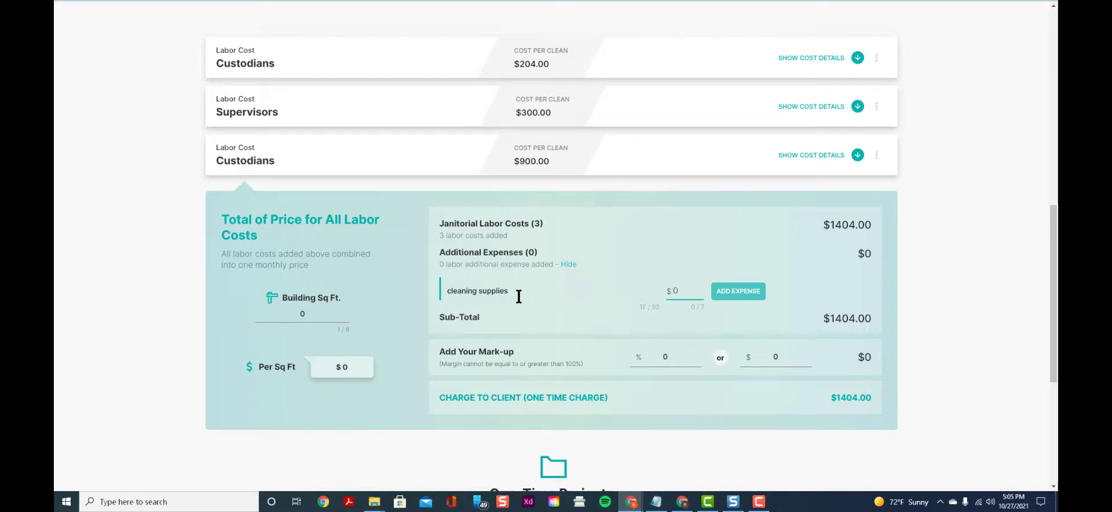
{"action": "type", "text": "50"}
{"action": "left_click", "coordinate": [718, 291]}
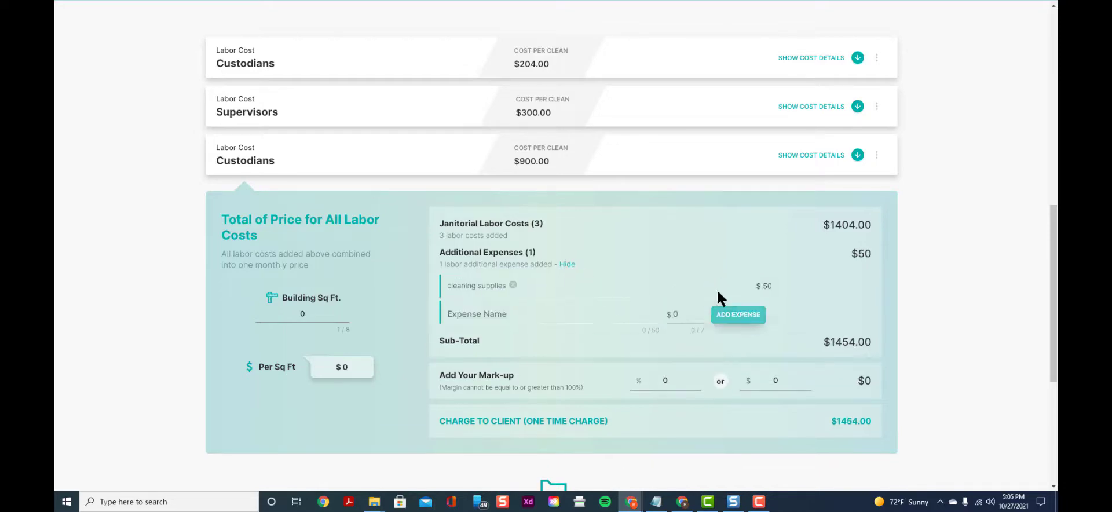
- Add a second expense named Tech Fee for $15 to the janitorial labor costs
{"action": "left_click", "coordinate": [561, 315]}
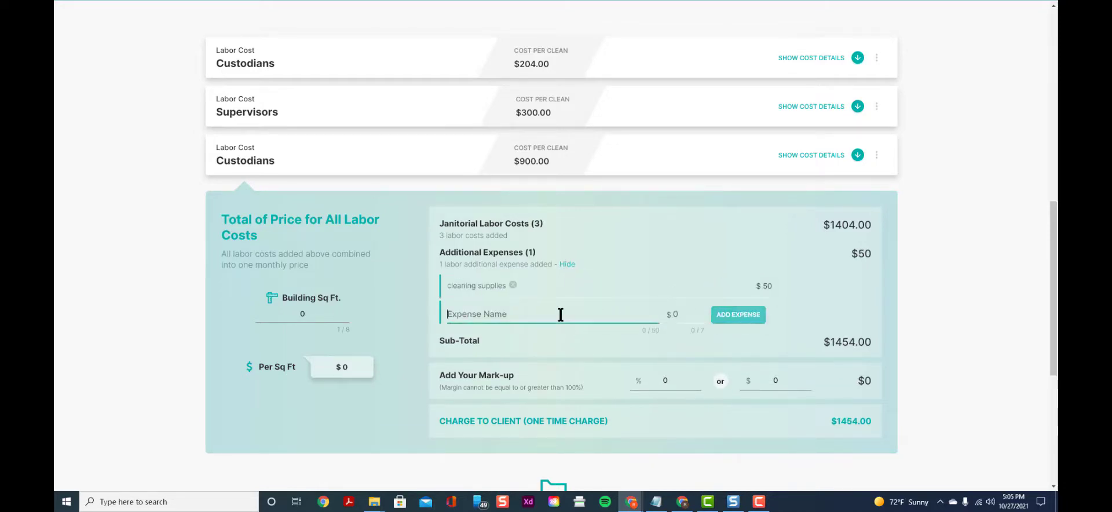
{"action": "type", "text": "Tech Fee"}
{"action": "key", "text": "Tab"}
{"action": "type", "text": "15"}
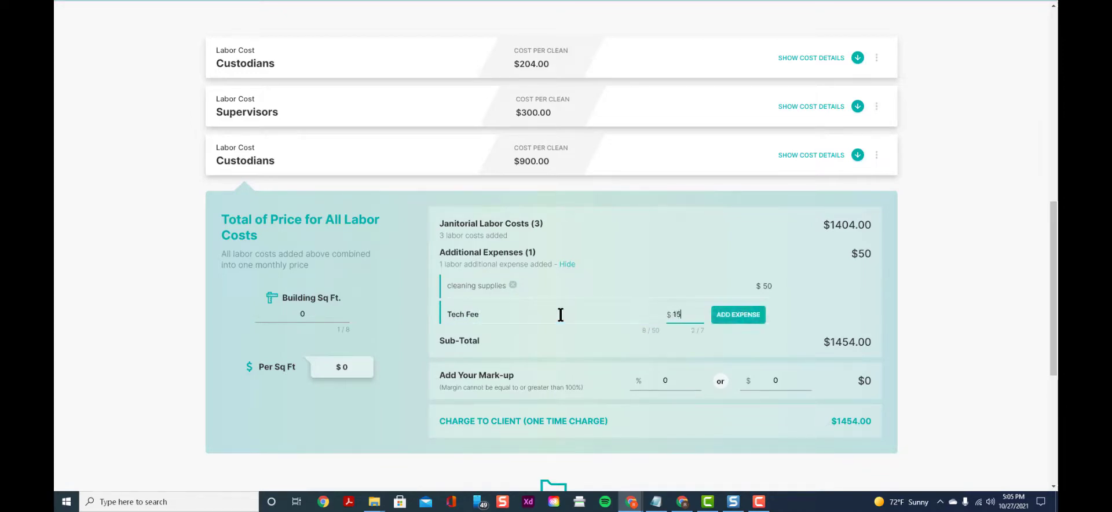
{"action": "left_click", "coordinate": [715, 317]}
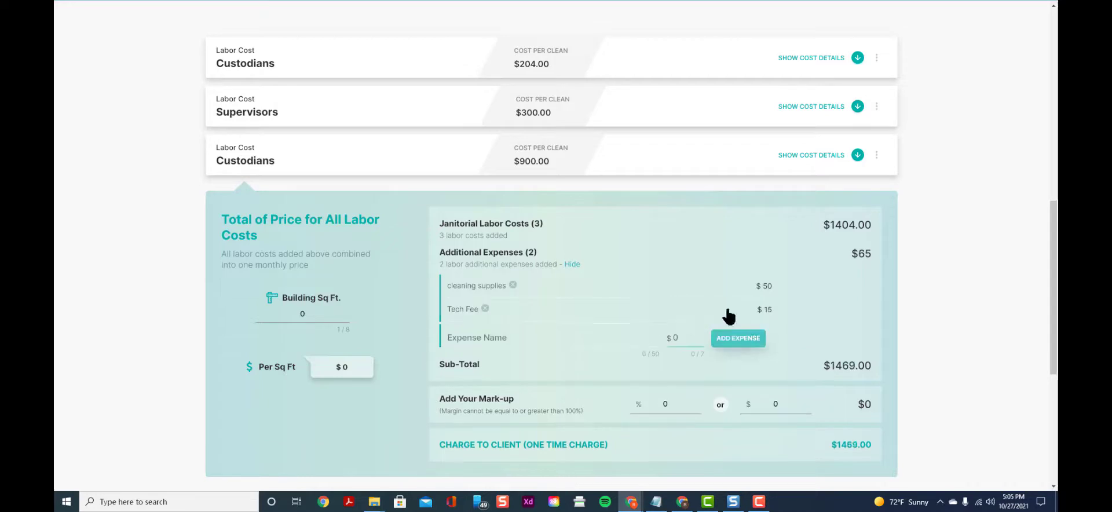
- Try a 30% mark-up on the labor costs before replacing it with $2500, and set the building size to 15000 sq ft
{"action": "double_click", "coordinate": [664, 404]}
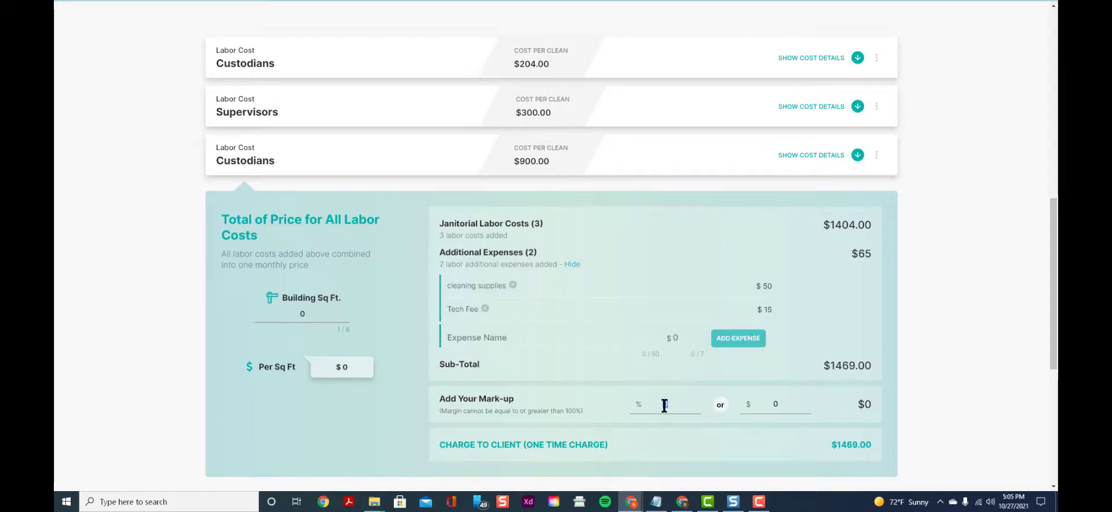
{"action": "type", "text": "30"}
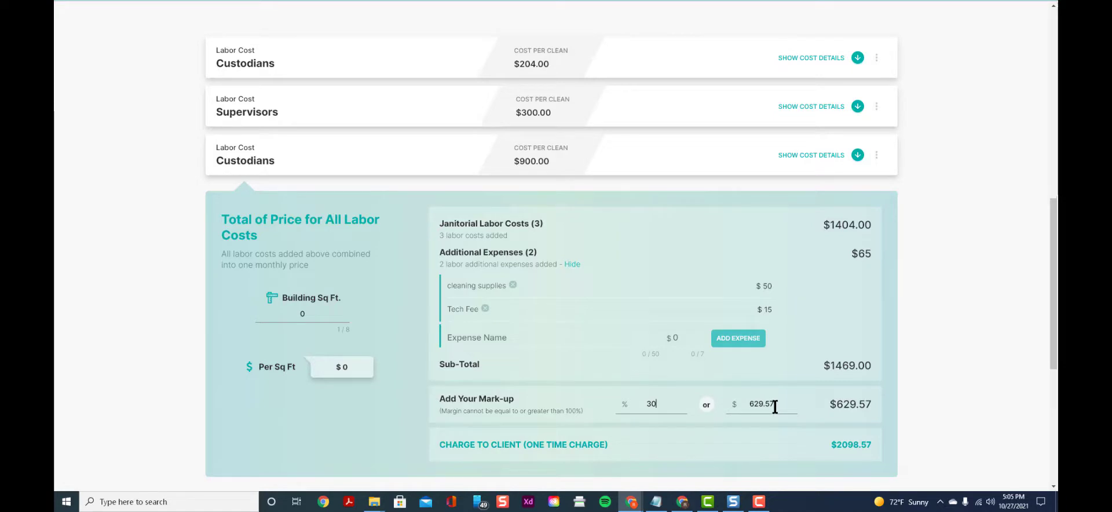
{"action": "left_click_drag", "start_coordinate": [775, 403], "coordinate": [733, 412]}
{"action": "type", "text": "2500"}
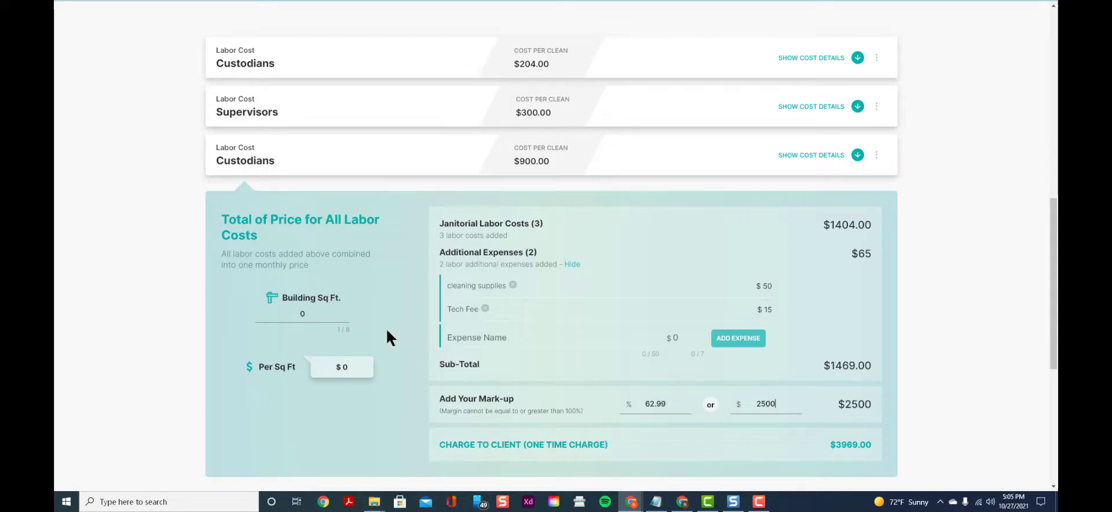
{"action": "left_click", "coordinate": [317, 316]}
{"action": "type", "text": "15000"}
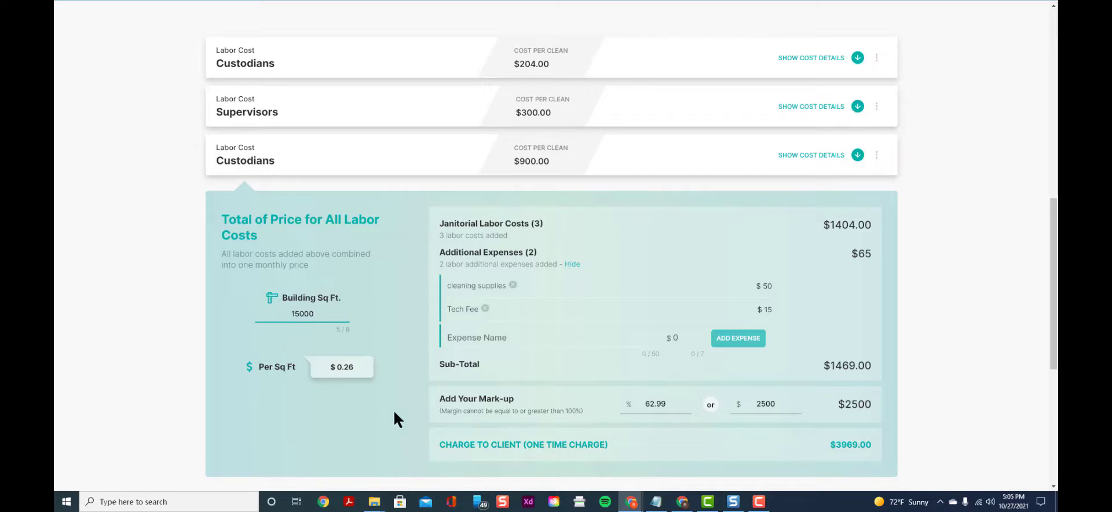
- Expand the Window Washing - Interior/Exterior project and set its labor to 1 staff, a pay rate of 15 and 15 hours
{"action": "scroll", "coordinate": [426, 344], "scroll_direction": "down", "scroll_amount": 5}
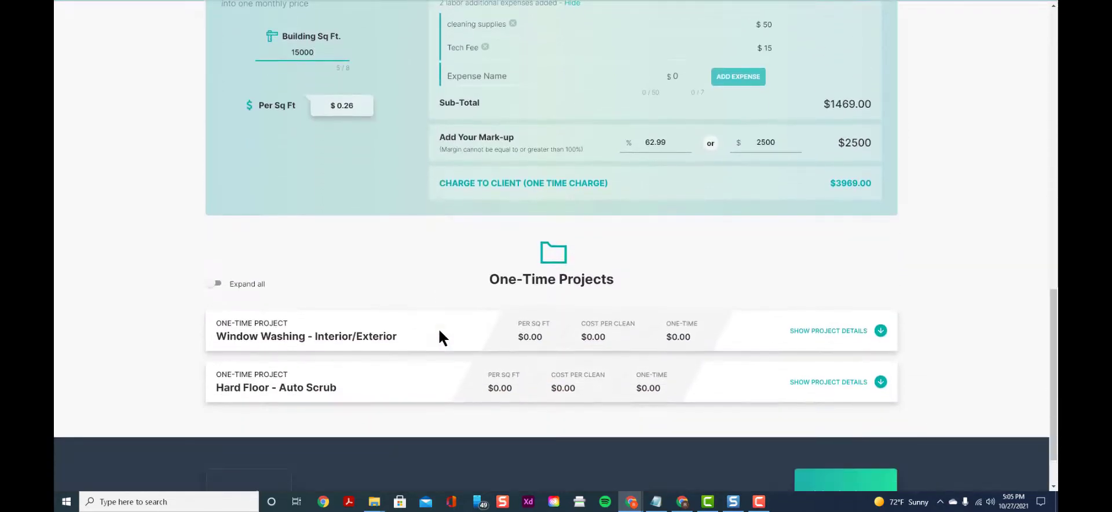
{"action": "left_click", "coordinate": [880, 331]}
{"action": "scroll", "coordinate": [692, 396], "scroll_direction": "down", "scroll_amount": 2}
{"action": "scroll", "coordinate": [683, 383], "scroll_direction": "down", "scroll_amount": 1}
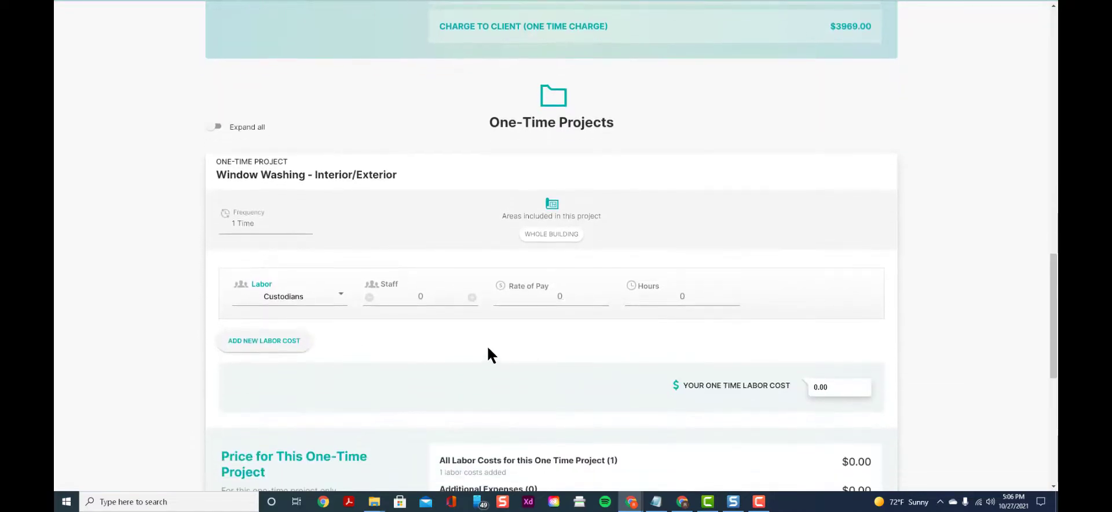
{"action": "left_click", "coordinate": [471, 297]}
{"action": "left_click", "coordinate": [548, 296]}
{"action": "type", "text": "1515"}
- Add an expense named Cleaning supplies for $25 to the window washing project
{"action": "scroll", "coordinate": [563, 282], "scroll_direction": "down", "scroll_amount": 3}
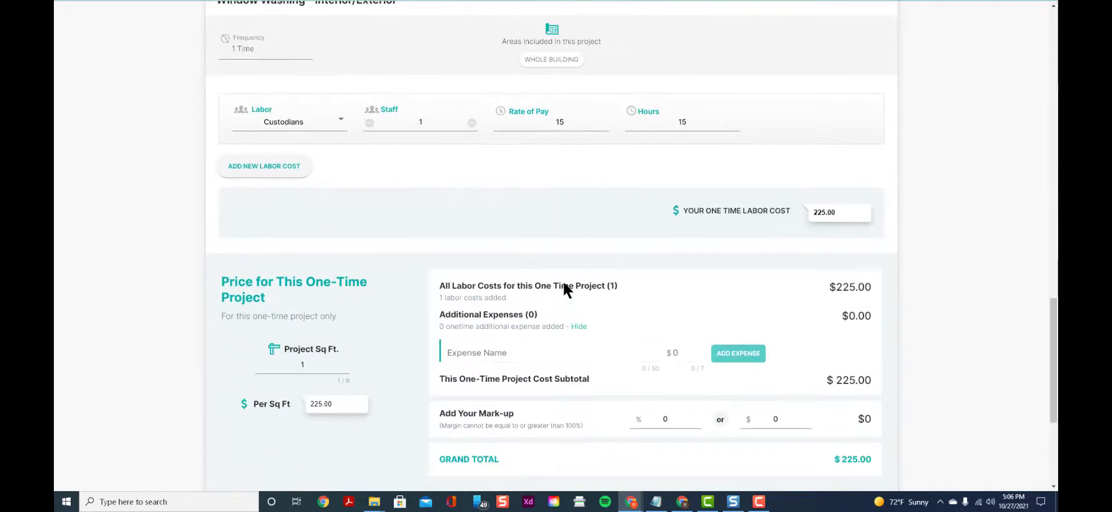
{"action": "left_click", "coordinate": [468, 354]}
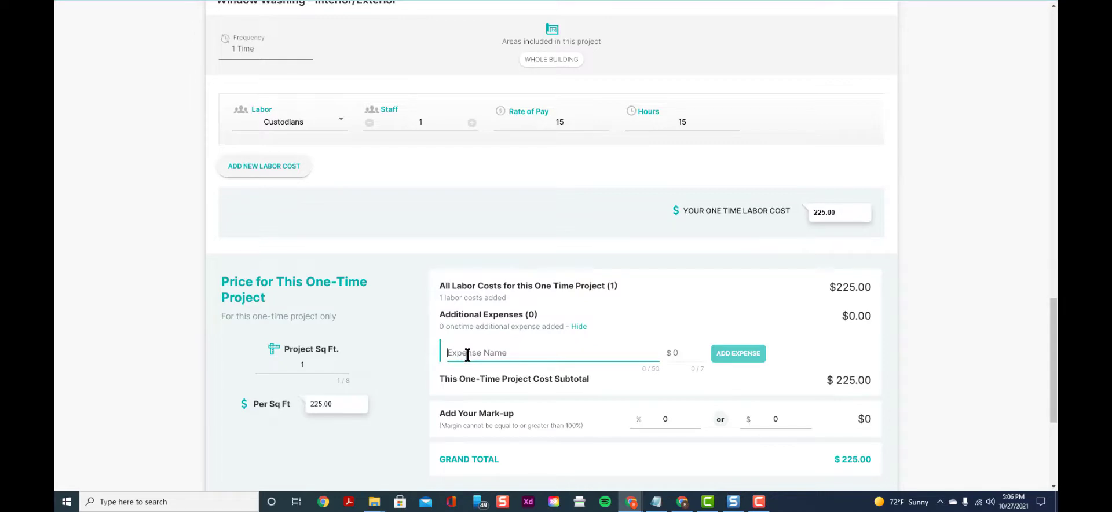
{"action": "type", "text": "Clean"}
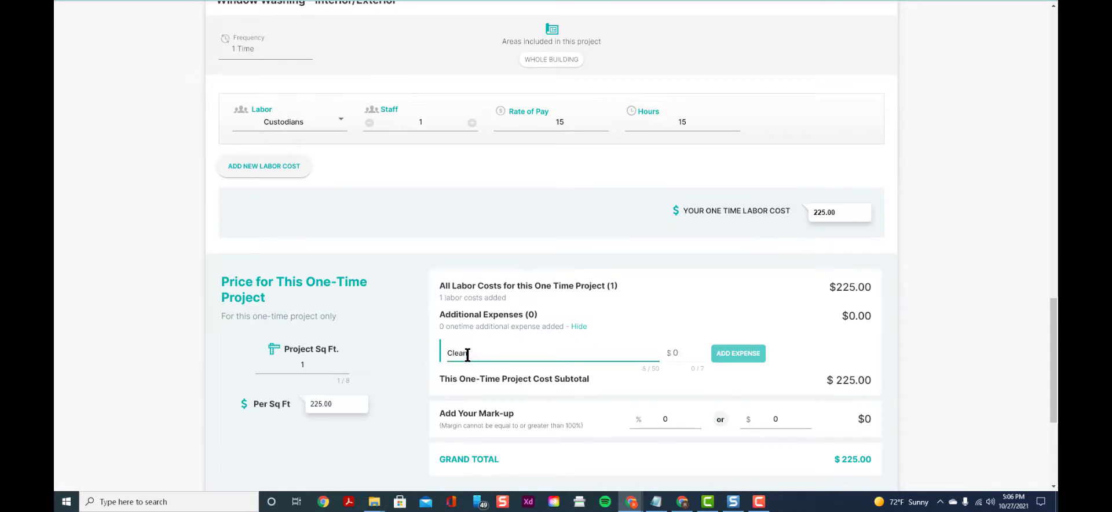
{"action": "type", "text": "ing su"}
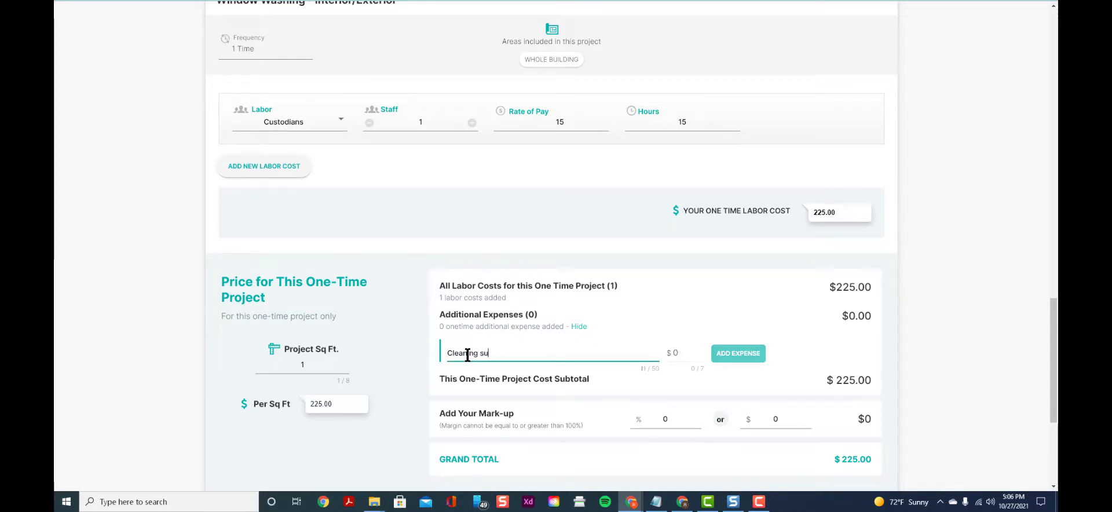
{"action": "type", "text": "pplies"}
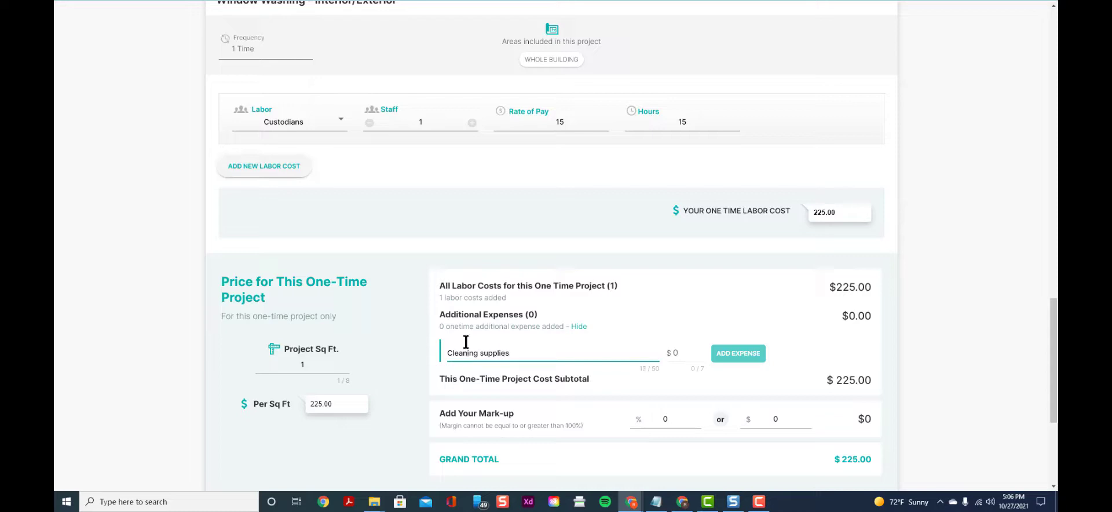
{"action": "scroll", "coordinate": [447, 292], "scroll_direction": "up", "scroll_amount": 1}
{"action": "scroll", "coordinate": [447, 295], "scroll_direction": "down", "scroll_amount": 1}
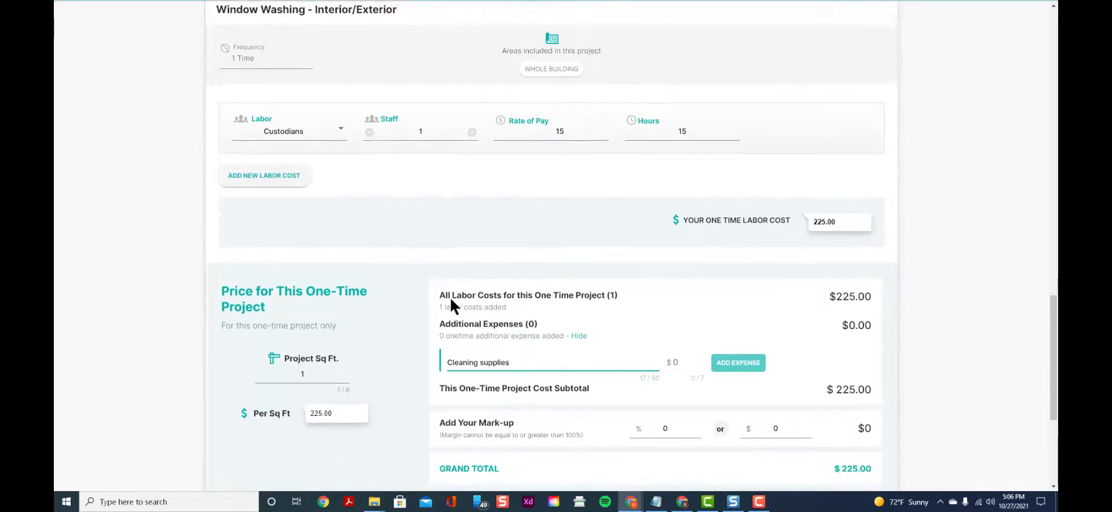
{"action": "left_click", "coordinate": [678, 352]}
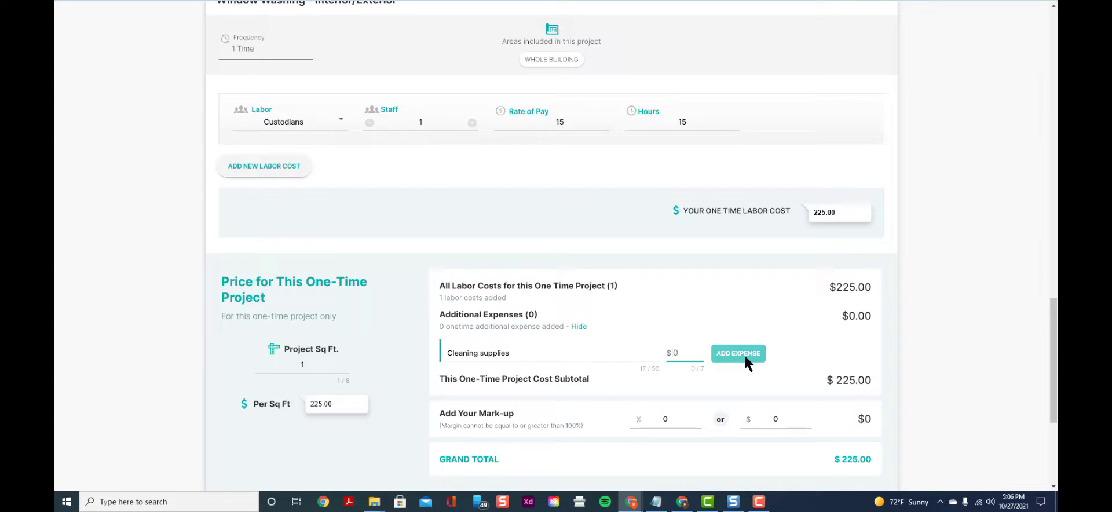
{"action": "type", "text": "25"}
{"action": "left_click", "coordinate": [737, 353]}
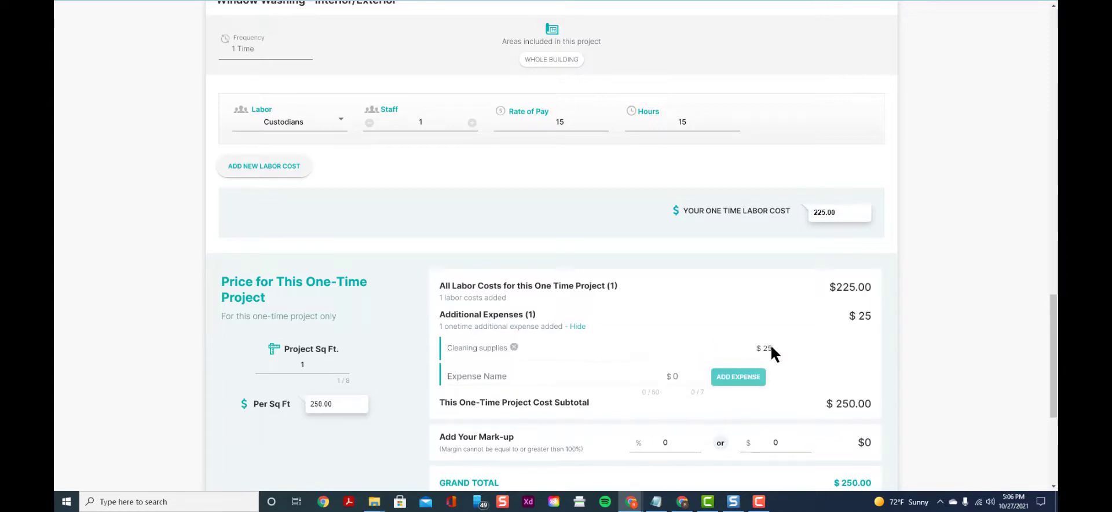
- Add an expense named replacement blades for $10 to the window washing project
{"action": "scroll", "coordinate": [766, 367], "scroll_direction": "down", "scroll_amount": 1}
{"action": "left_click", "coordinate": [529, 321]}
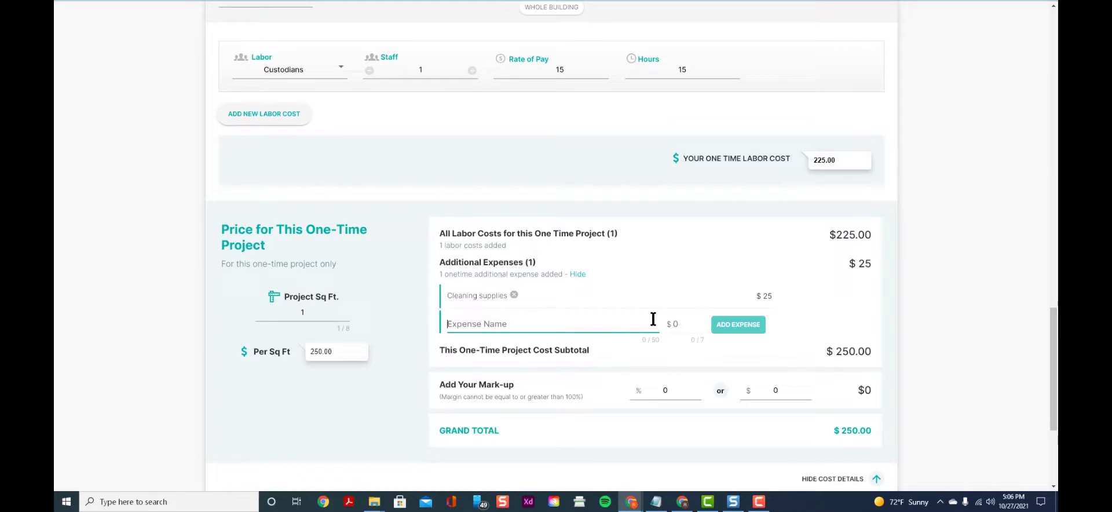
{"action": "type", "text": "replace"}
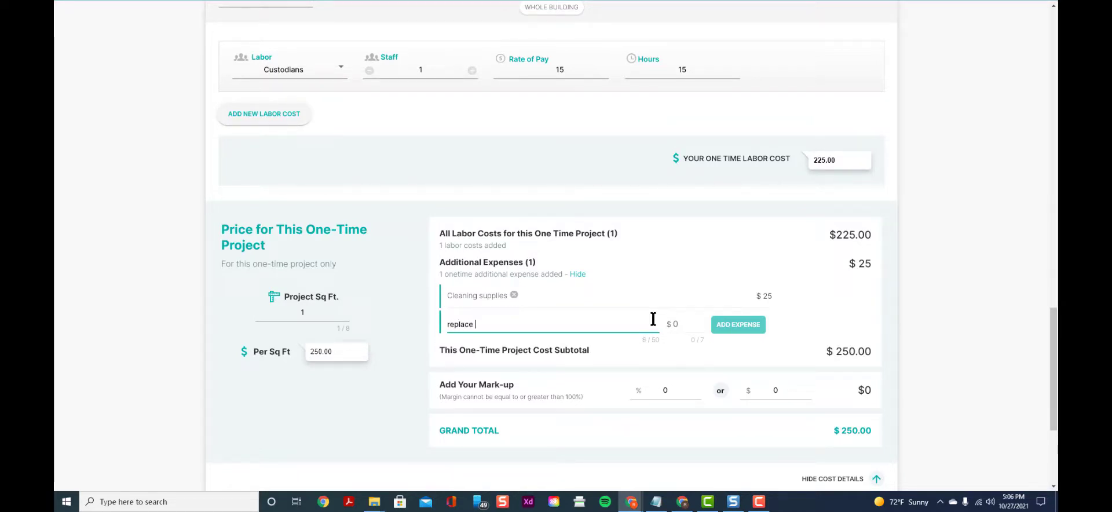
{"action": "type", "text": "ment blades"}
{"action": "key", "text": "Tab"}
{"action": "type", "text": "10"}
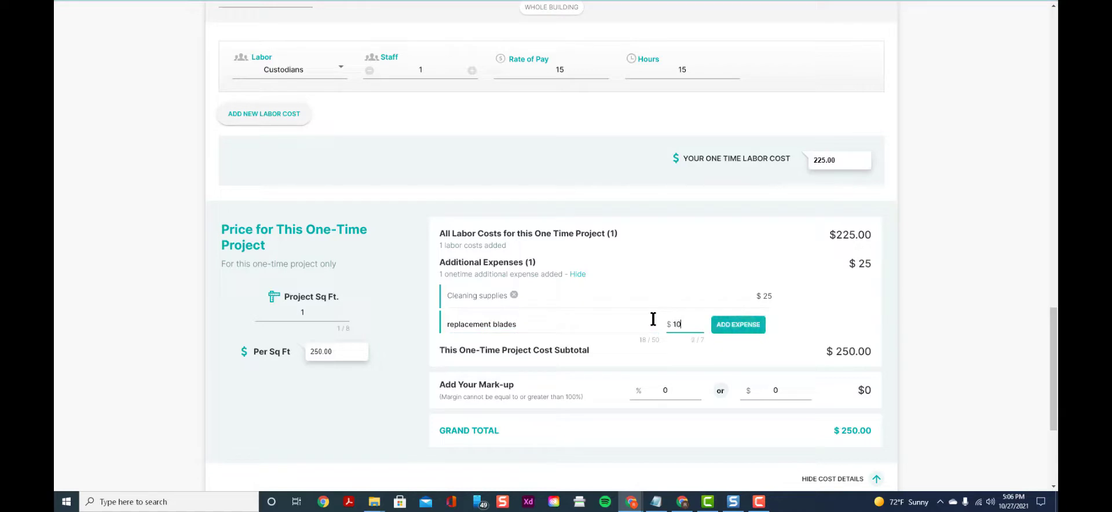
{"action": "left_click", "coordinate": [714, 323]}
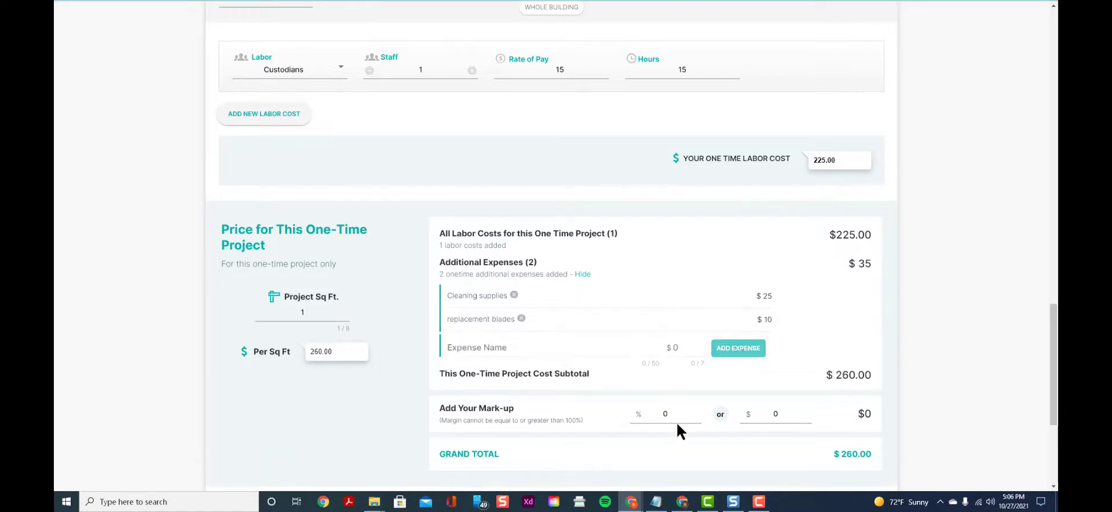
- Leave the price calculation and go to the Finalize Proposal stage
{"action": "scroll", "coordinate": [648, 401], "scroll_direction": "up", "scroll_amount": 5}
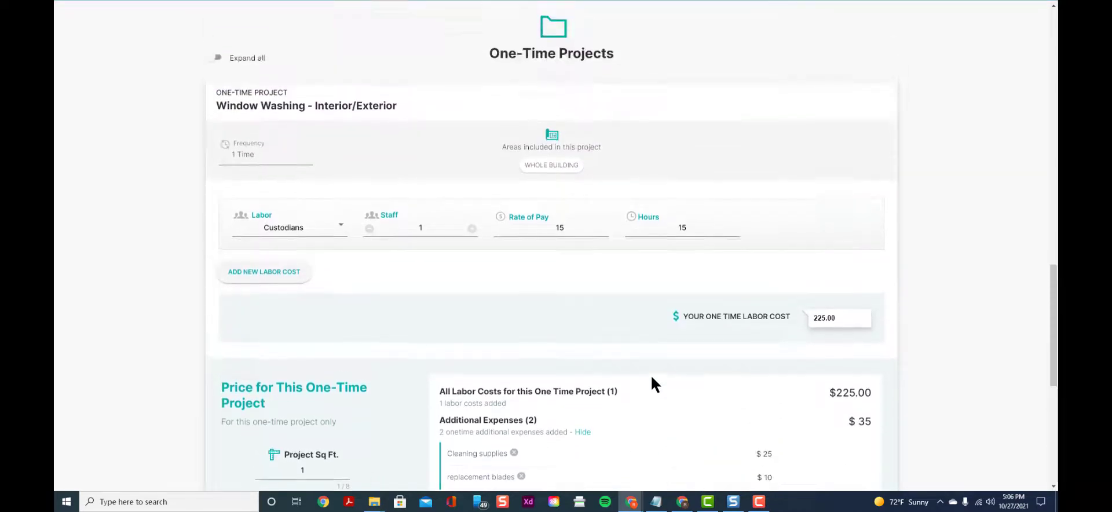
{"action": "scroll", "coordinate": [691, 319], "scroll_direction": "up", "scroll_amount": 8}
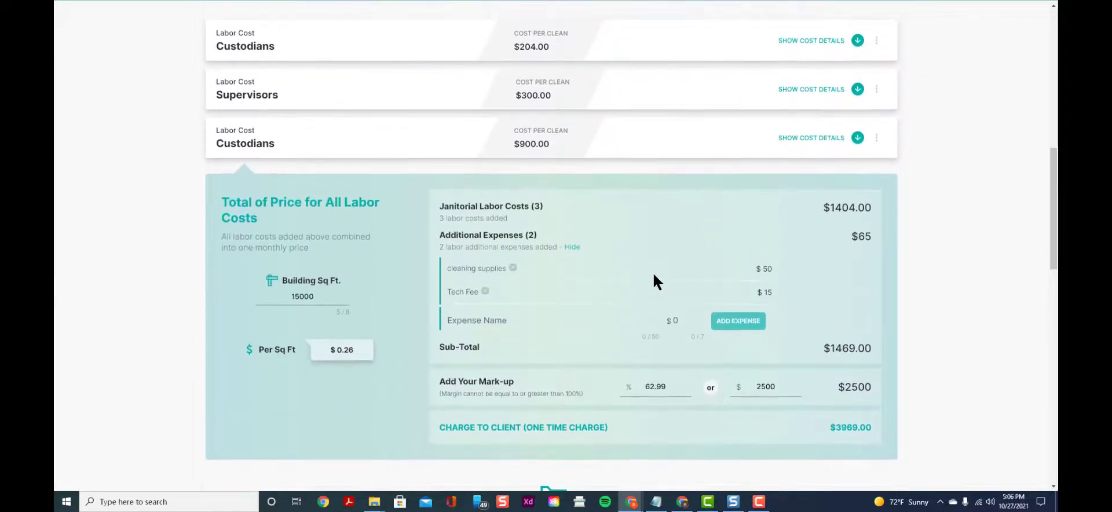
{"action": "scroll", "coordinate": [653, 275], "scroll_direction": "up", "scroll_amount": 2}
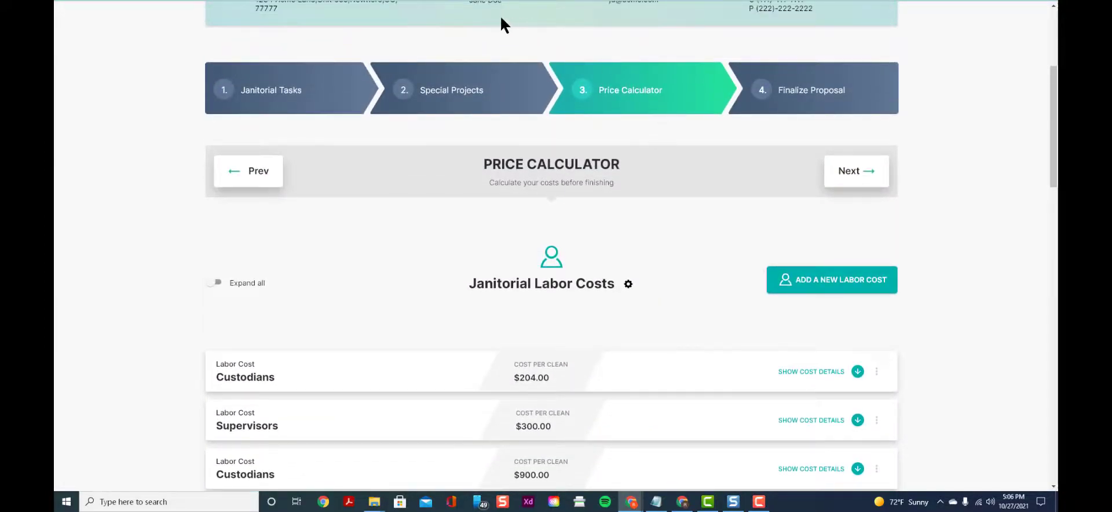
{"action": "left_click", "coordinate": [787, 102]}
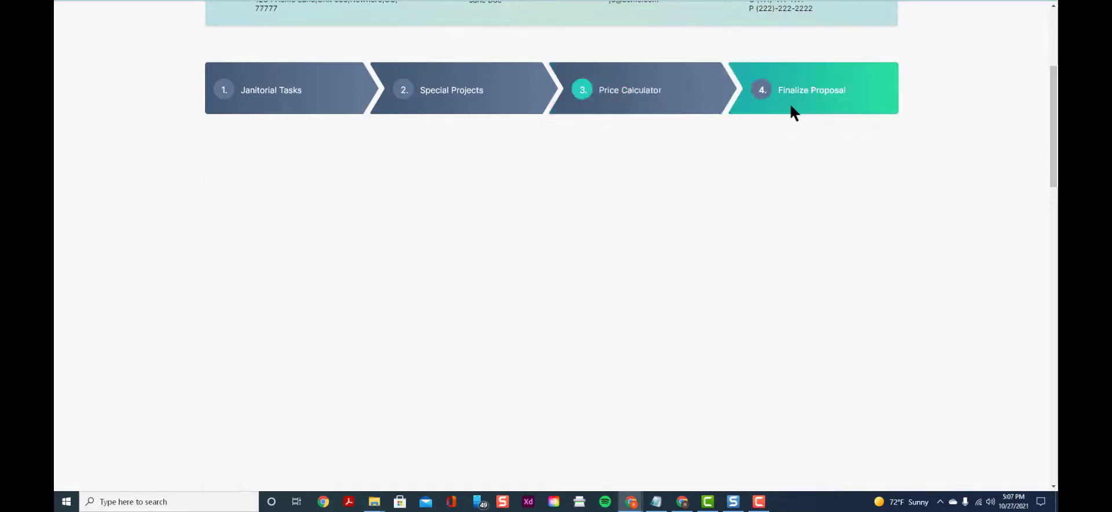
{"action": "left_click", "coordinate": [544, 288]}
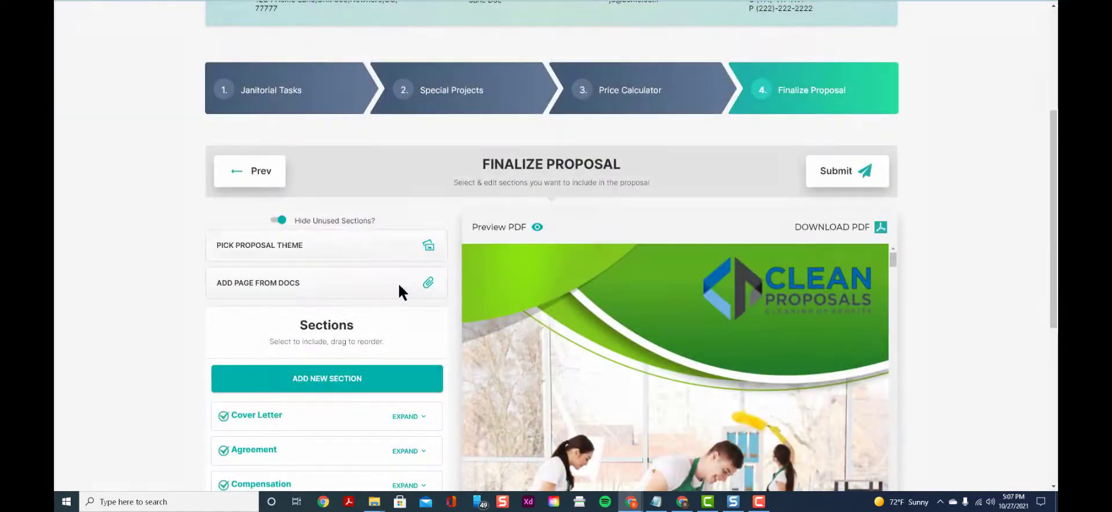
- Apply the proposal theme with the green slogan band and angled photos of construction floor vacuuming
{"action": "left_click", "coordinate": [349, 244]}
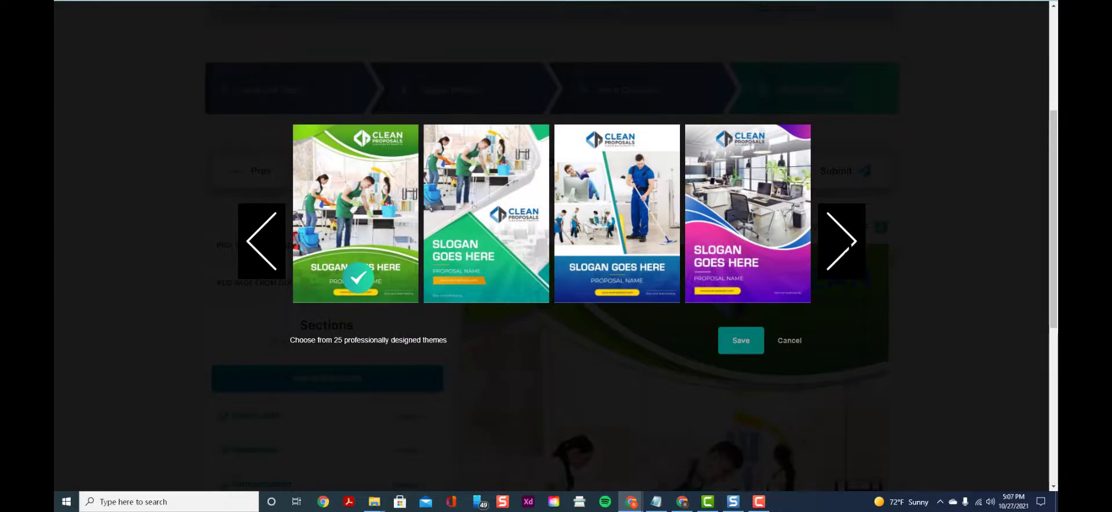
{"action": "left_click", "coordinate": [847, 248]}
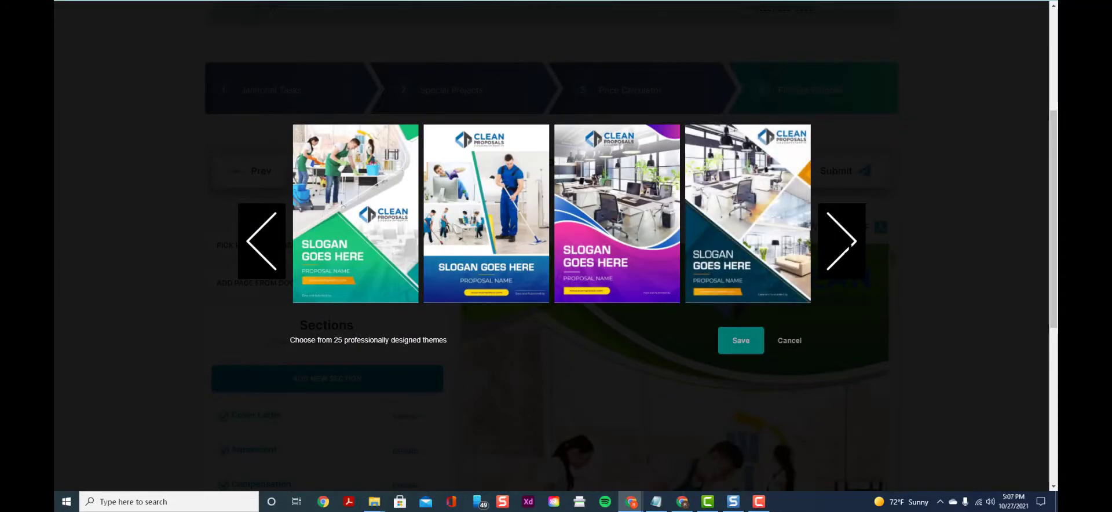
{"action": "left_click", "coordinate": [846, 248]}
{"action": "left_click", "coordinate": [847, 248]}
{"action": "left_click", "coordinate": [847, 247]}
{"action": "left_click", "coordinate": [847, 248]}
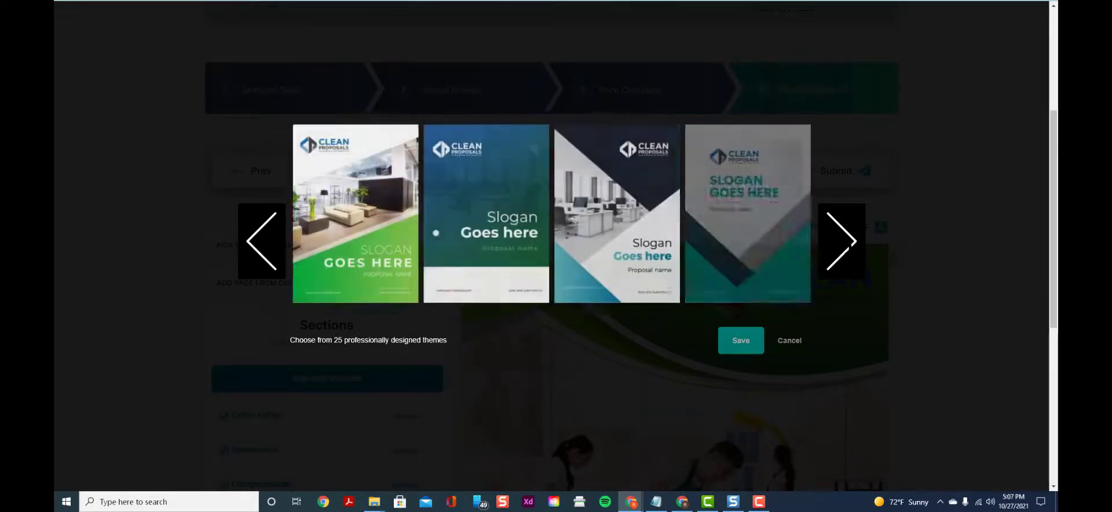
{"action": "left_click", "coordinate": [846, 248]}
{"action": "left_click", "coordinate": [847, 248]}
{"action": "left_click", "coordinate": [846, 248]}
{"action": "left_click", "coordinate": [846, 248]}
{"action": "left_click", "coordinate": [847, 248]}
{"action": "left_click", "coordinate": [846, 248]}
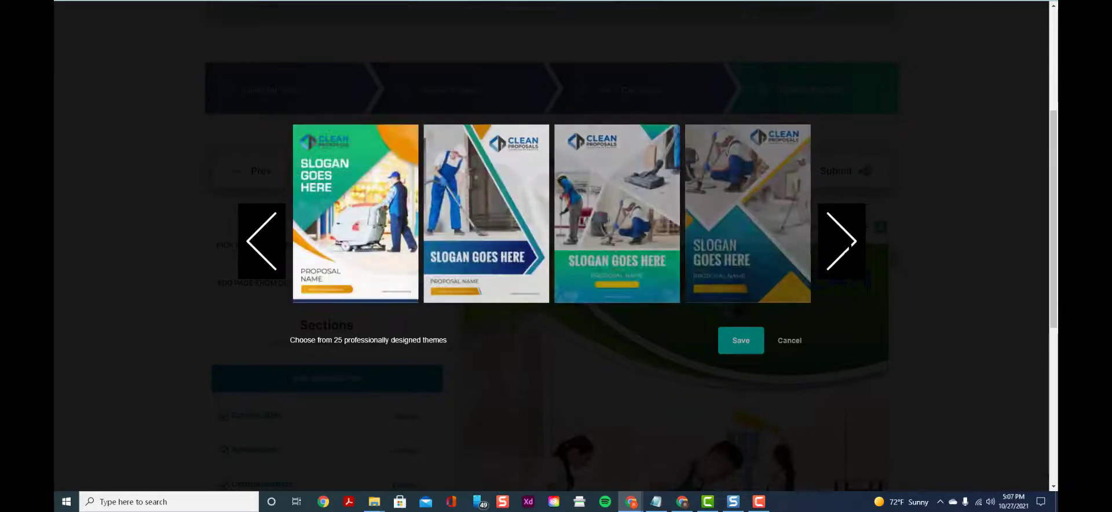
{"action": "left_click", "coordinate": [588, 235]}
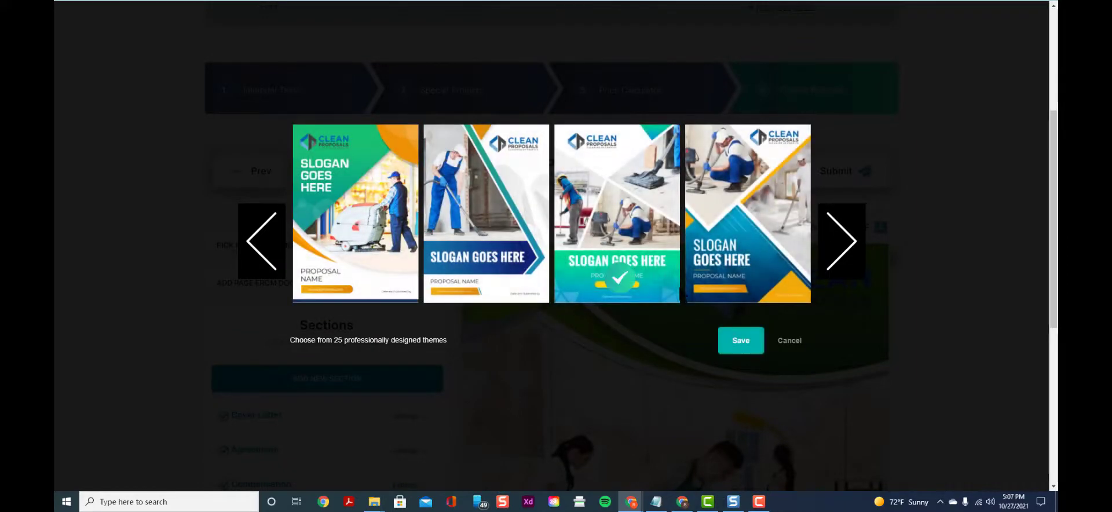
{"action": "left_click", "coordinate": [728, 335]}
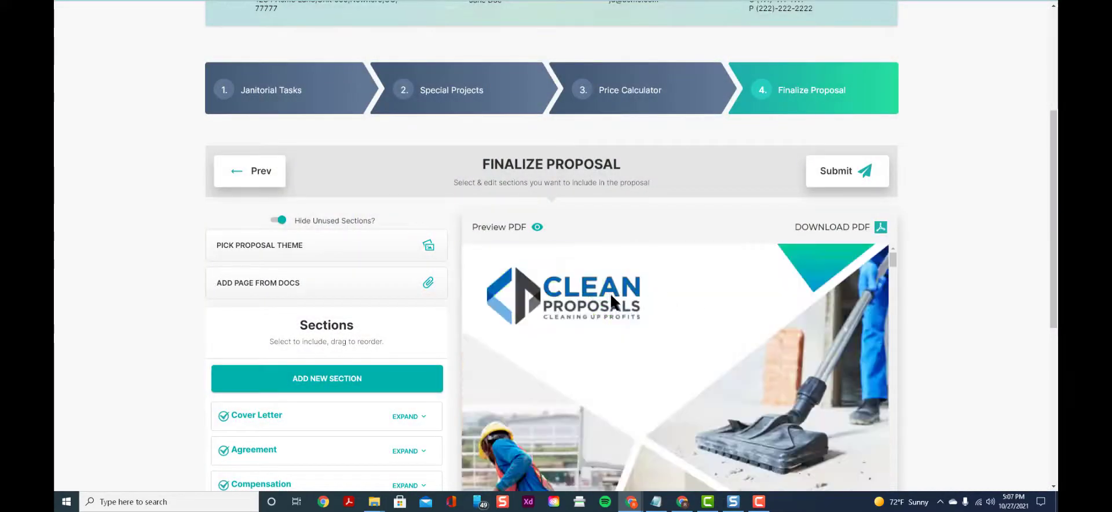
- Review the themed cover, Compensation, Signature, Agreement and cover letter pages in the proposal preview
{"action": "scroll", "coordinate": [620, 336], "scroll_direction": "down", "scroll_amount": 3}
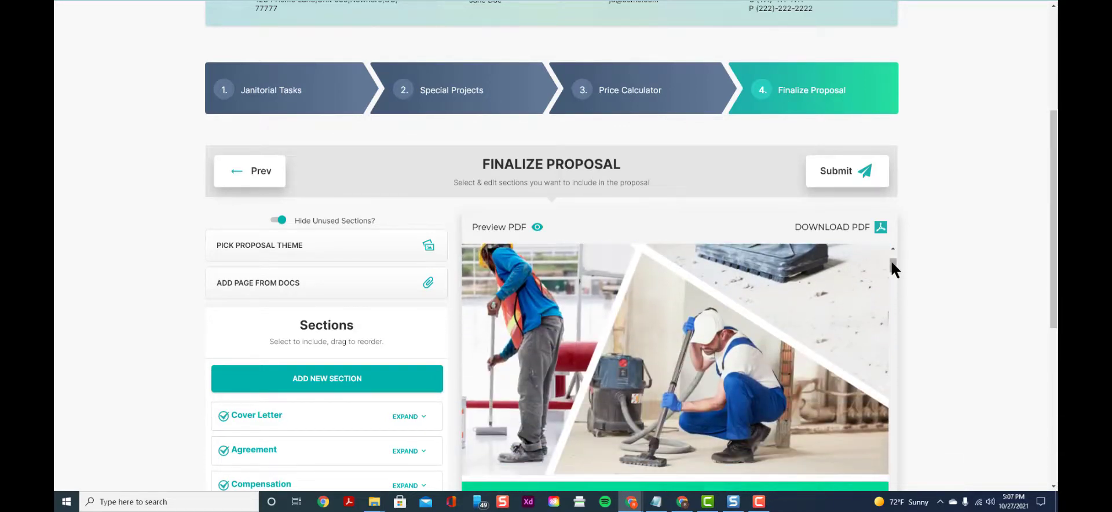
{"action": "scroll", "coordinate": [942, 268], "scroll_direction": "down", "scroll_amount": 4}
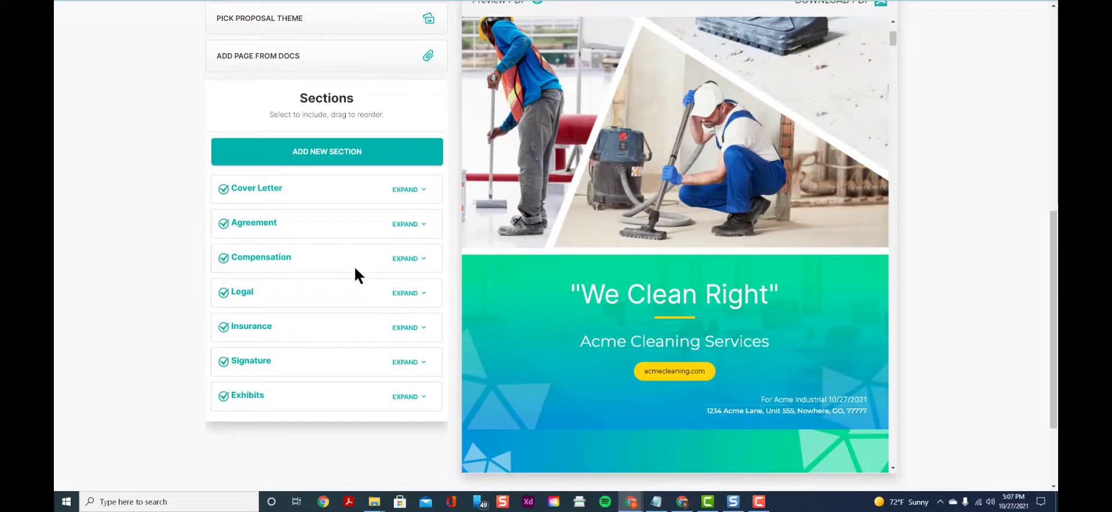
{"action": "left_click", "coordinate": [353, 262]}
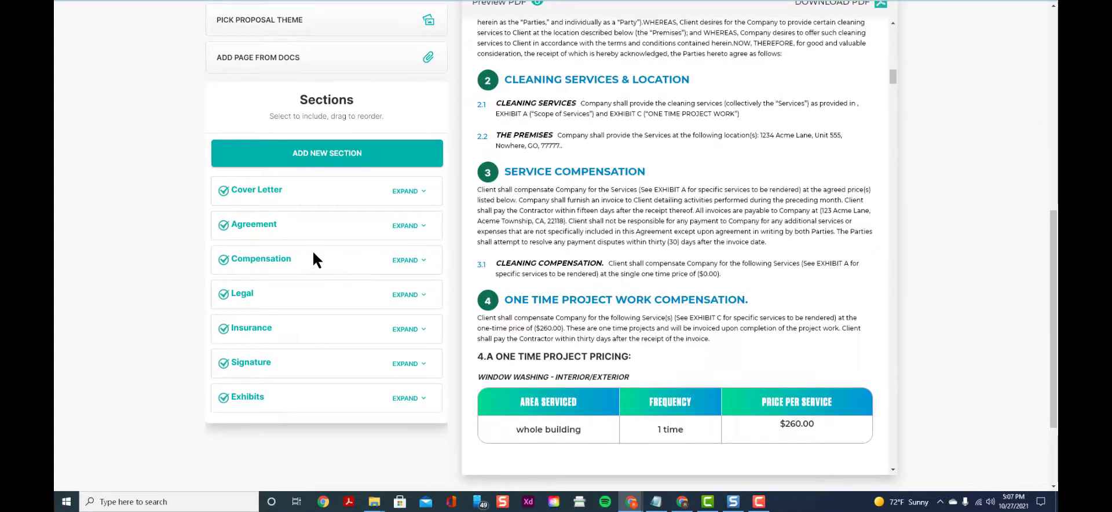
{"action": "left_click", "coordinate": [327, 368]}
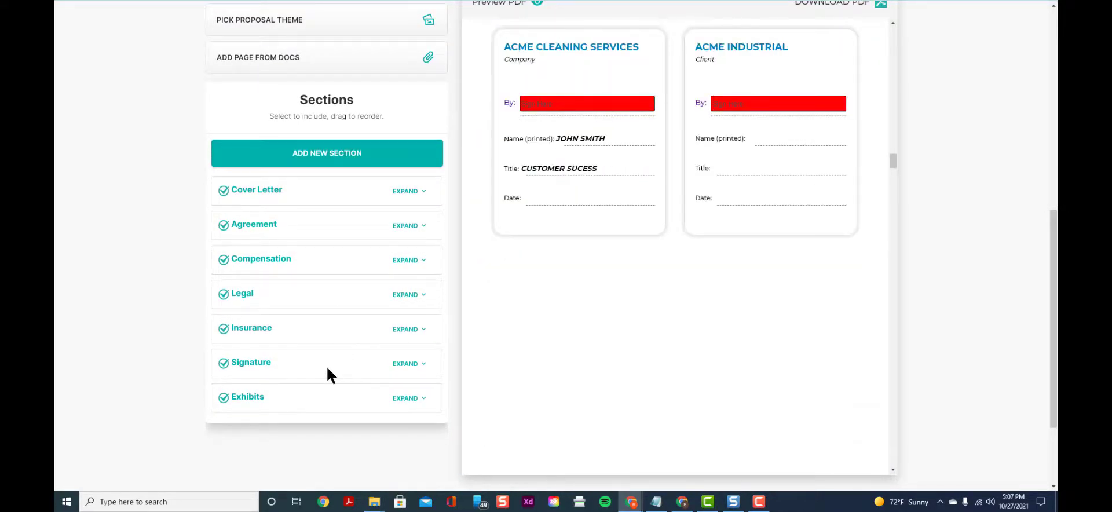
{"action": "left_click", "coordinate": [346, 260]}
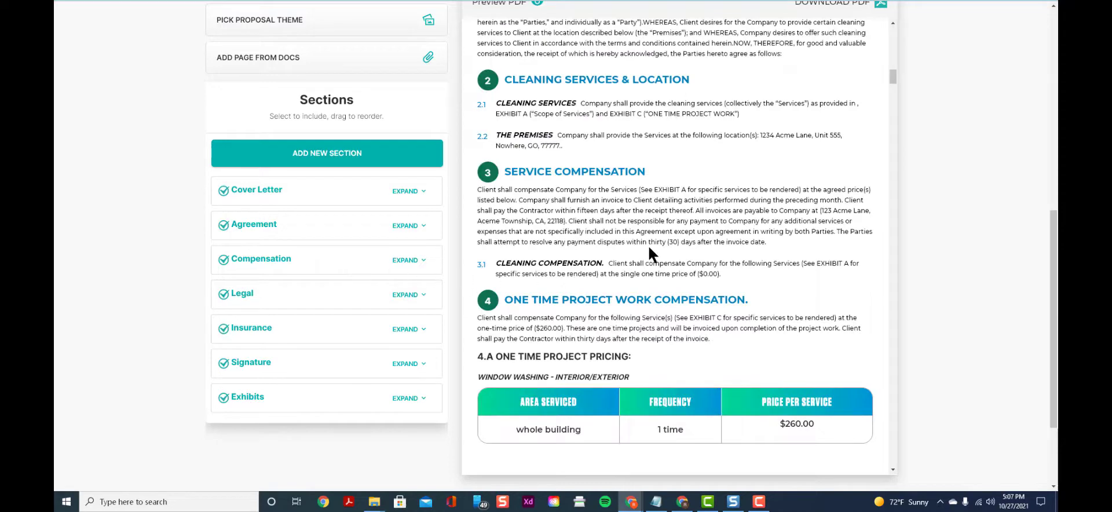
{"action": "scroll", "coordinate": [654, 239], "scroll_direction": "up", "scroll_amount": 3}
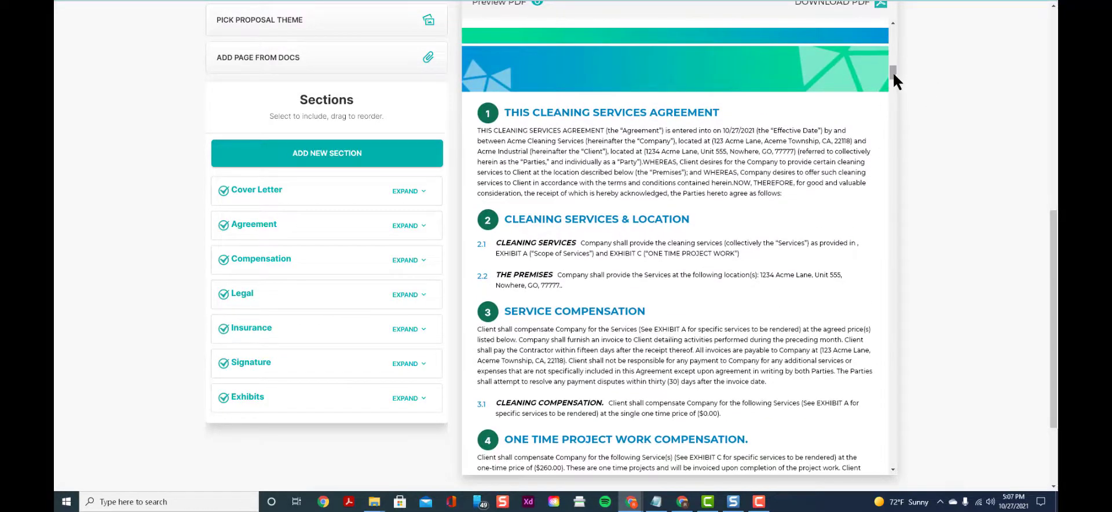
{"action": "left_click_drag", "start_coordinate": [892, 71], "coordinate": [895, 51]}
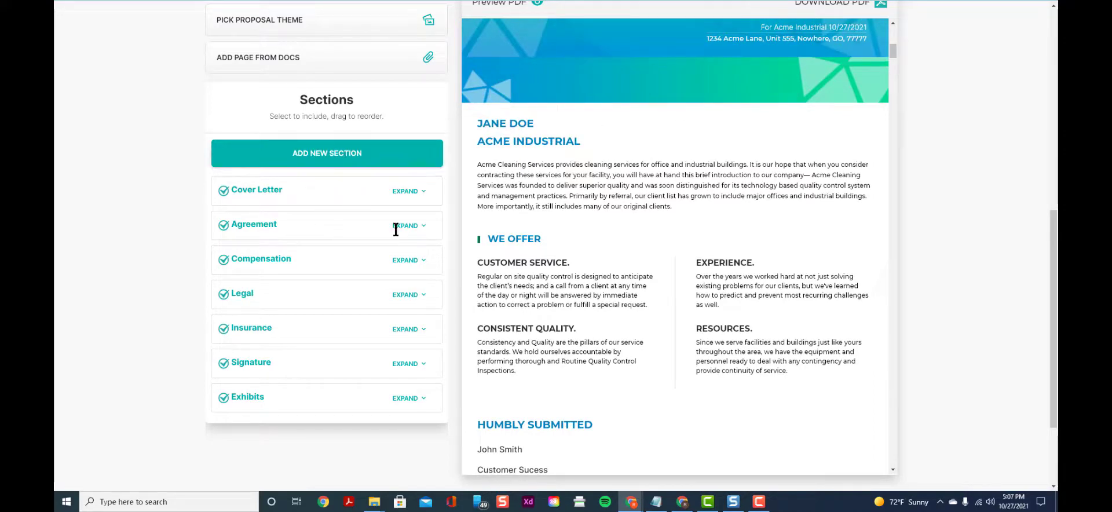
- Expand the Cover Letter section, look through its introduction and service paragraphs, and collapse it
{"action": "left_click", "coordinate": [422, 193]}
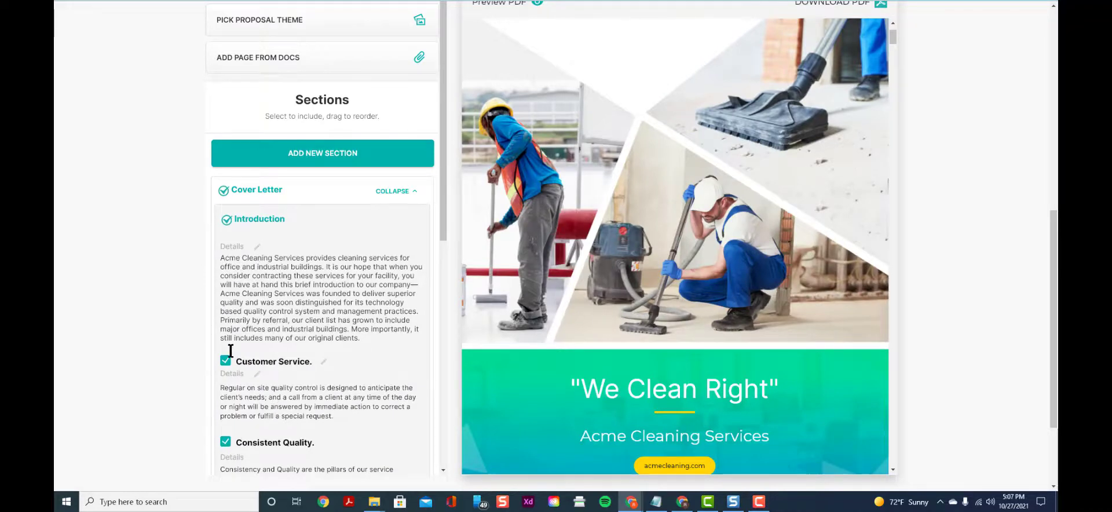
{"action": "scroll", "coordinate": [279, 380], "scroll_direction": "down", "scroll_amount": 2}
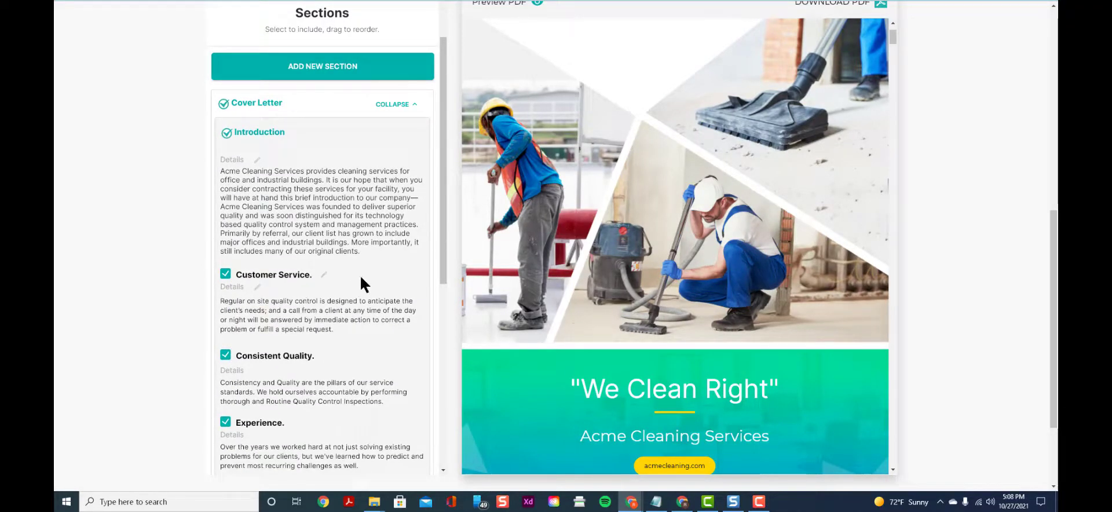
{"action": "left_click", "coordinate": [416, 108]}
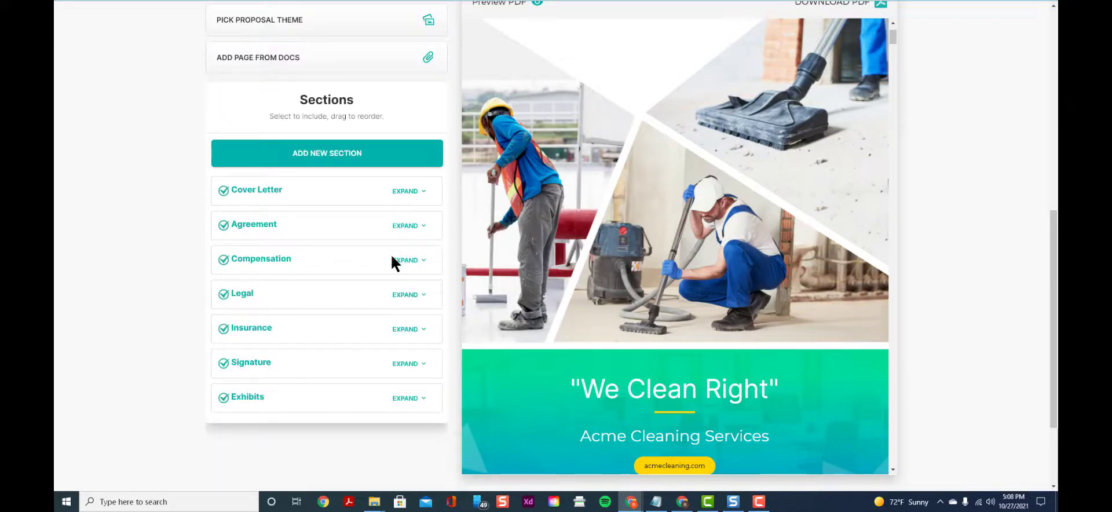
- Expand the Legal section, exclude its Photo Identification clause from the proposal, and include it again
{"action": "left_click", "coordinate": [307, 293]}
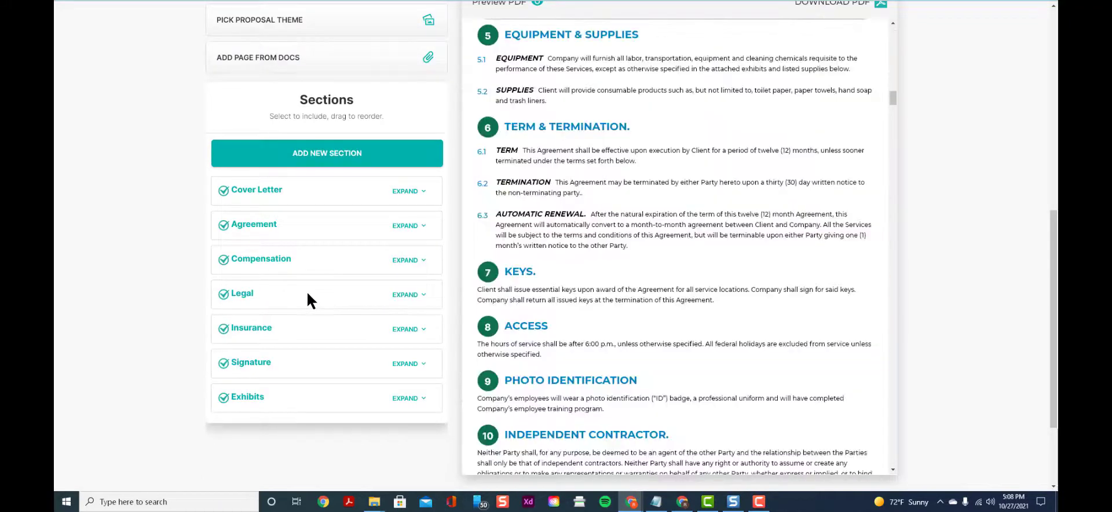
{"action": "left_click", "coordinate": [425, 294]}
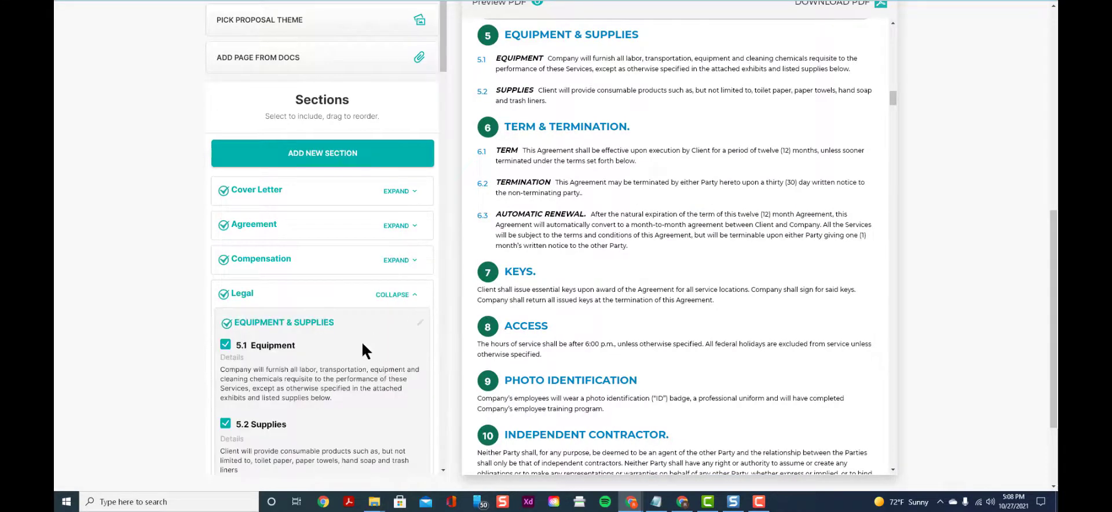
{"action": "scroll", "coordinate": [359, 344], "scroll_direction": "down", "scroll_amount": 2}
{"action": "scroll", "coordinate": [359, 346], "scroll_direction": "down", "scroll_amount": 6}
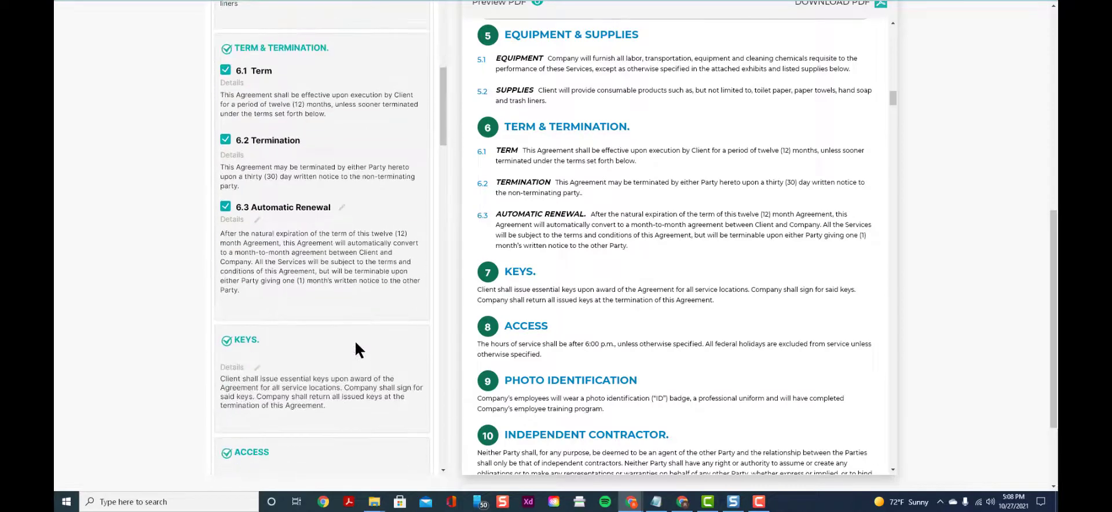
{"action": "scroll", "coordinate": [355, 347], "scroll_direction": "down", "scroll_amount": 4}
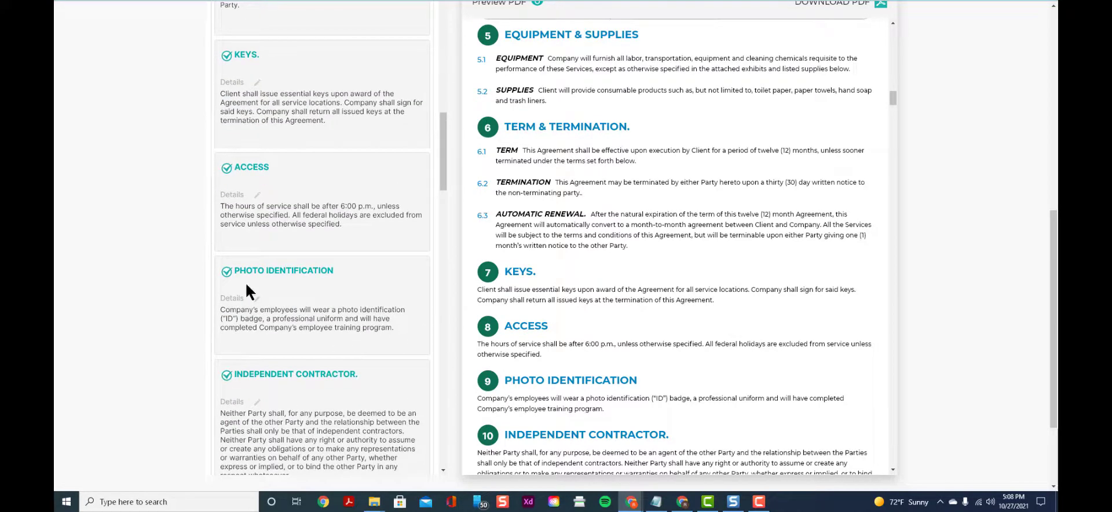
{"action": "left_click", "coordinate": [226, 272]}
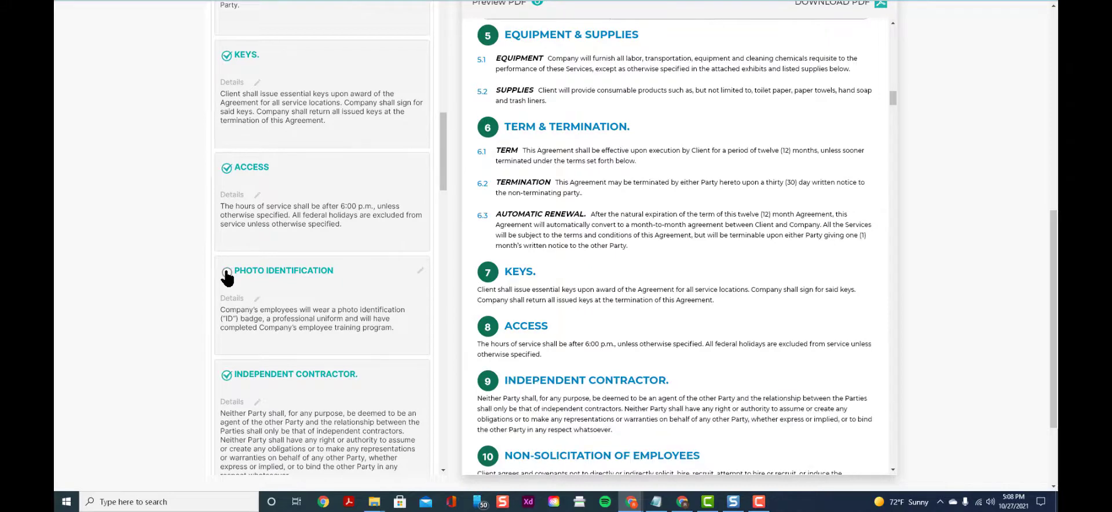
{"action": "left_click", "coordinate": [227, 272]}
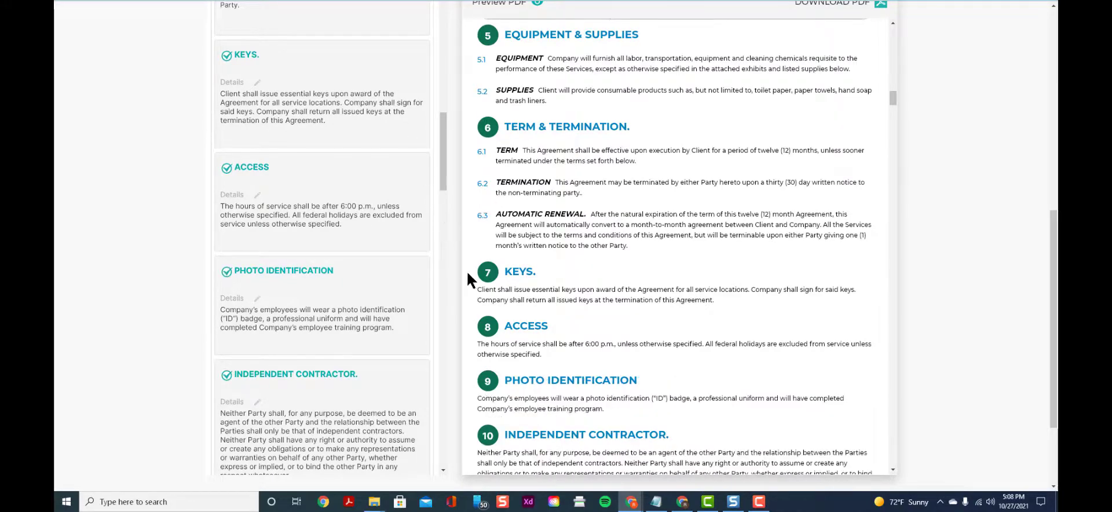
- Look back over the Legal clauses and collapse the Legal section
{"action": "scroll", "coordinate": [523, 218], "scroll_direction": "down", "scroll_amount": 1}
{"action": "scroll", "coordinate": [413, 151], "scroll_direction": "up", "scroll_amount": 2}
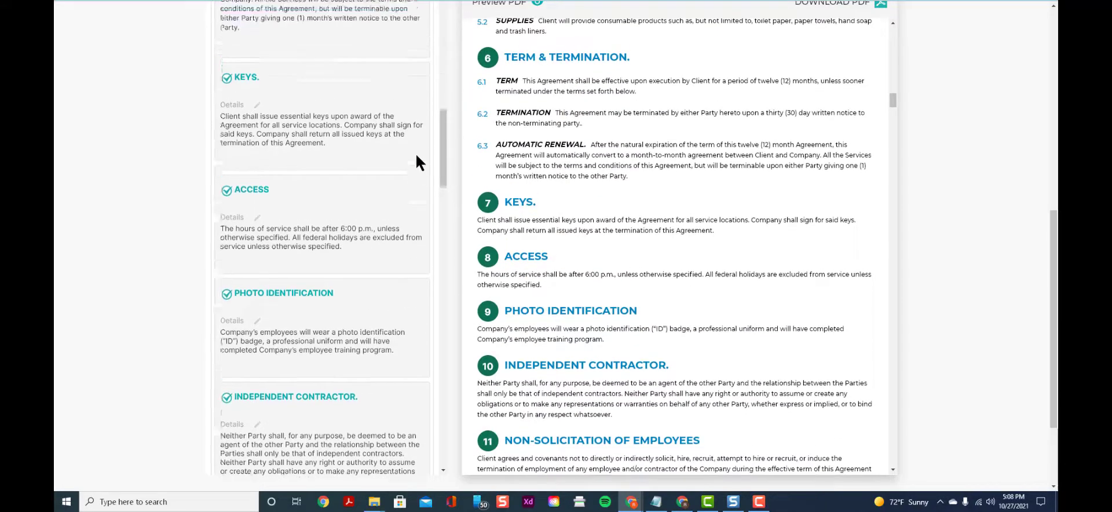
{"action": "scroll", "coordinate": [410, 151], "scroll_direction": "up", "scroll_amount": 8}
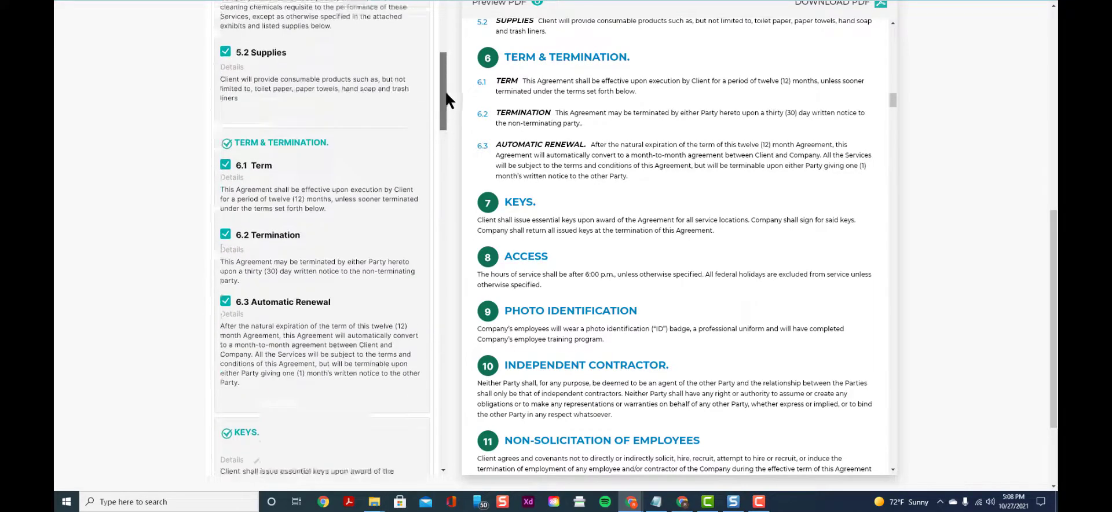
{"action": "scroll", "coordinate": [441, 56], "scroll_direction": "up", "scroll_amount": 1}
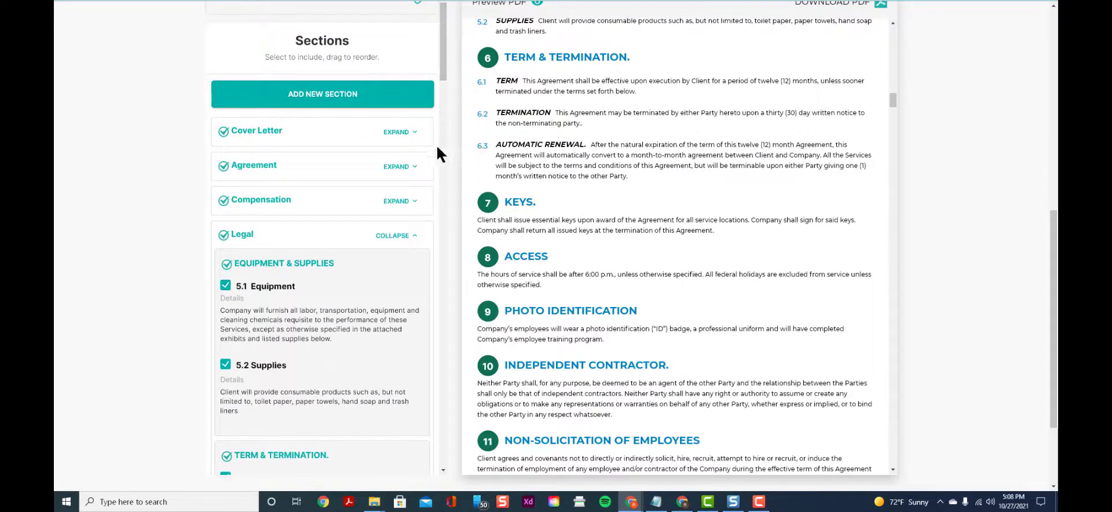
{"action": "left_click", "coordinate": [412, 236]}
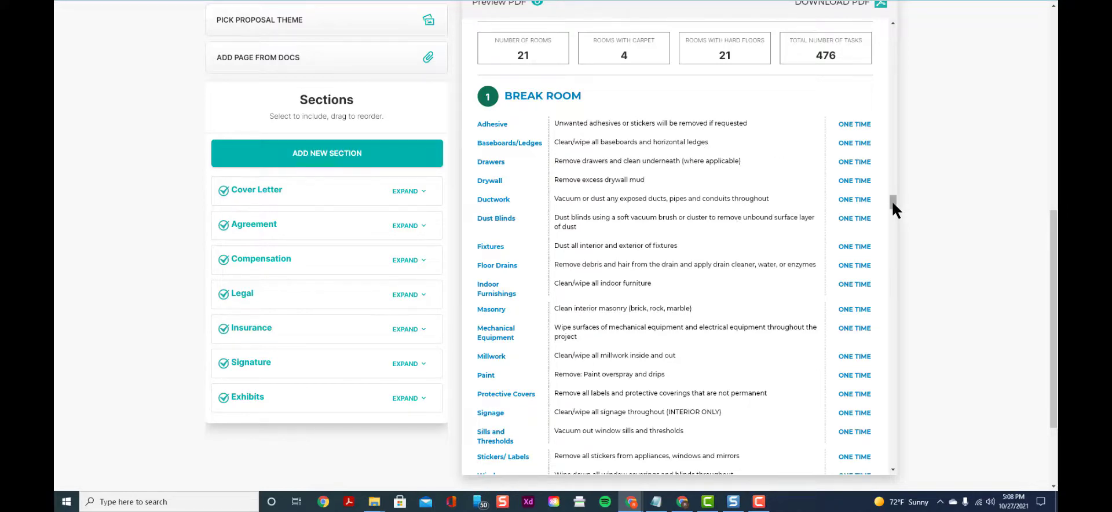
- Add the document KVC20005B_No-Touch-Cleaning-SellSheet_R5FA2_digital 3.Pdf to the proposal as a page from docs
{"action": "left_click_drag", "start_coordinate": [892, 201], "coordinate": [915, 23]}
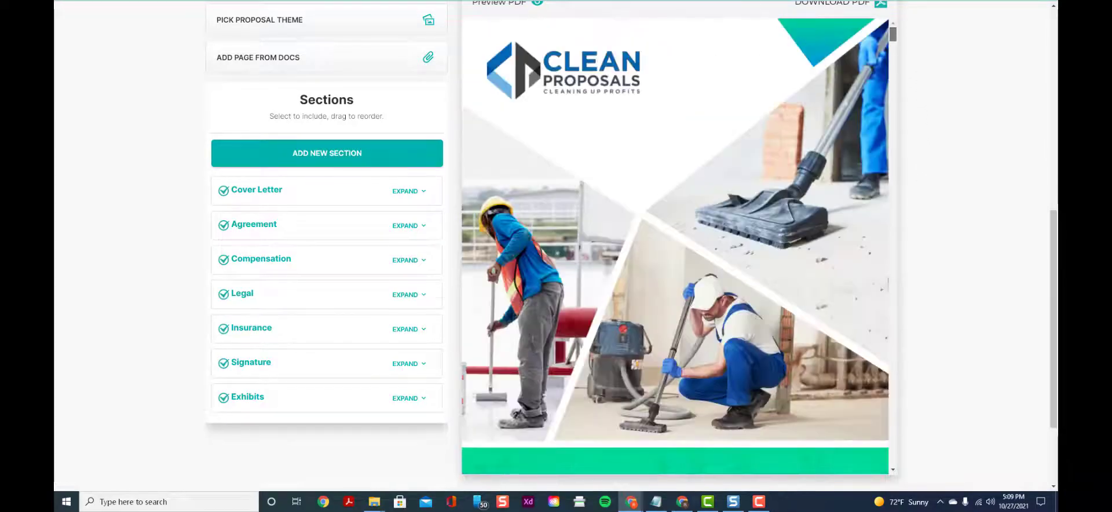
{"action": "scroll", "coordinate": [382, 182], "scroll_direction": "up", "scroll_amount": 3}
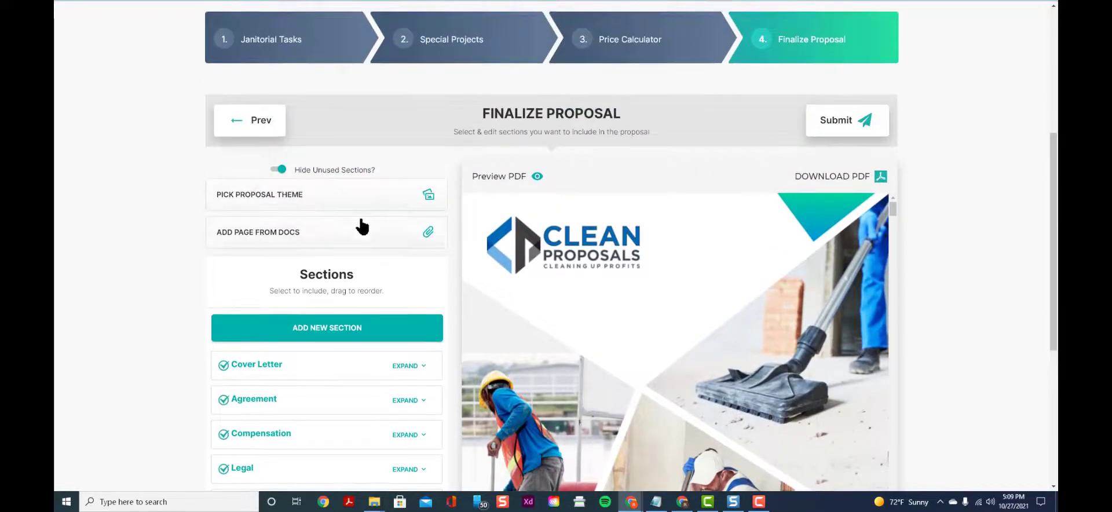
{"action": "left_click", "coordinate": [346, 233]}
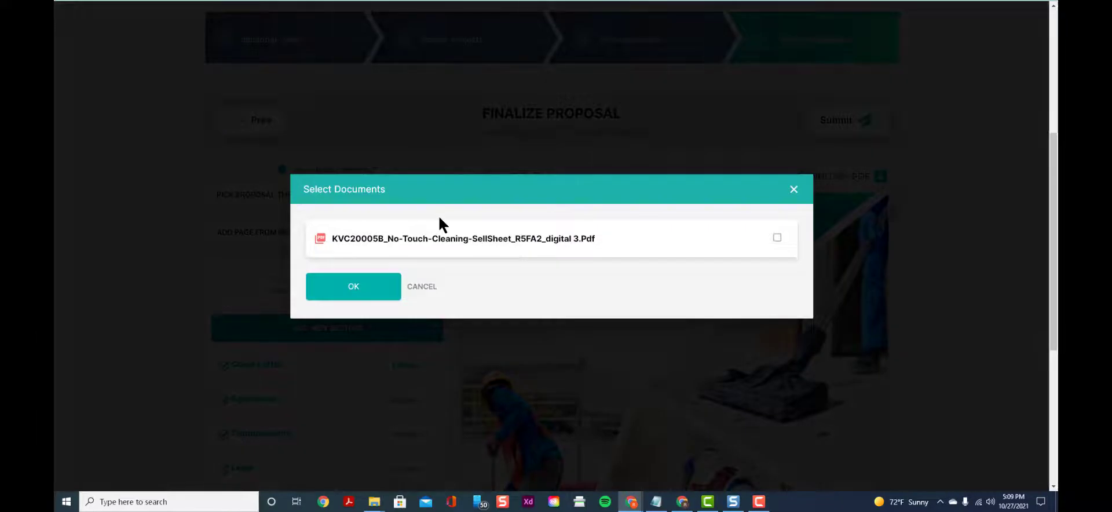
{"action": "left_click", "coordinate": [776, 239]}
{"action": "left_click", "coordinate": [389, 287]}
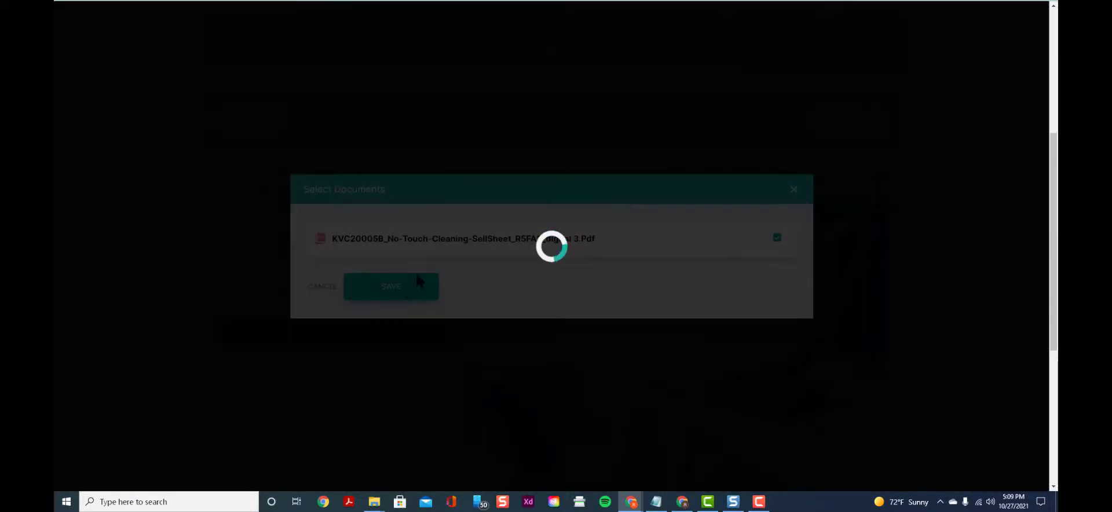
- Find the added No-Touch Cleaning sell sheet in the proposal preview and look through it
{"action": "scroll", "coordinate": [368, 344], "scroll_direction": "down", "scroll_amount": 3}
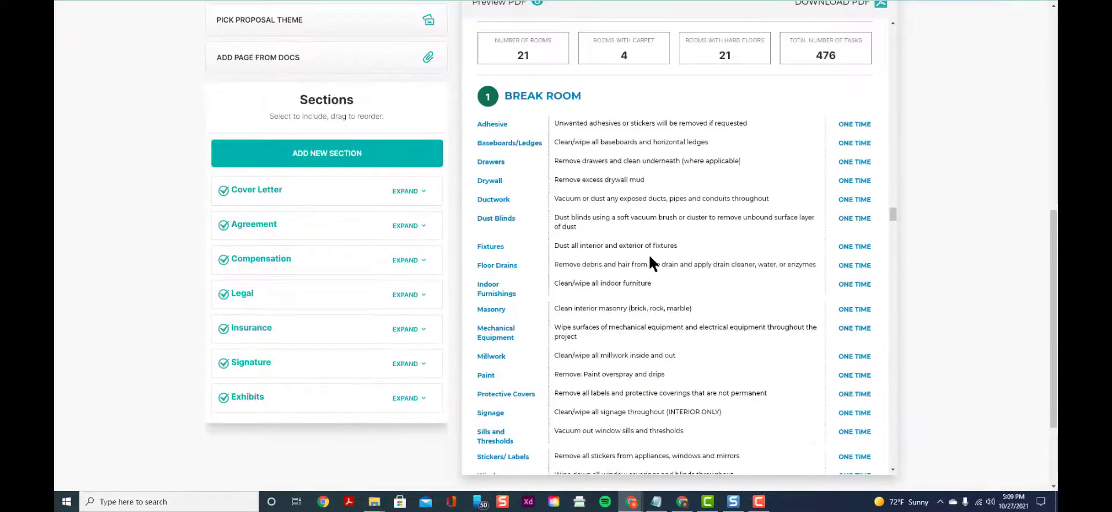
{"action": "scroll", "coordinate": [650, 259], "scroll_direction": "up", "scroll_amount": 5}
{"action": "scroll", "coordinate": [649, 257], "scroll_direction": "up", "scroll_amount": 7}
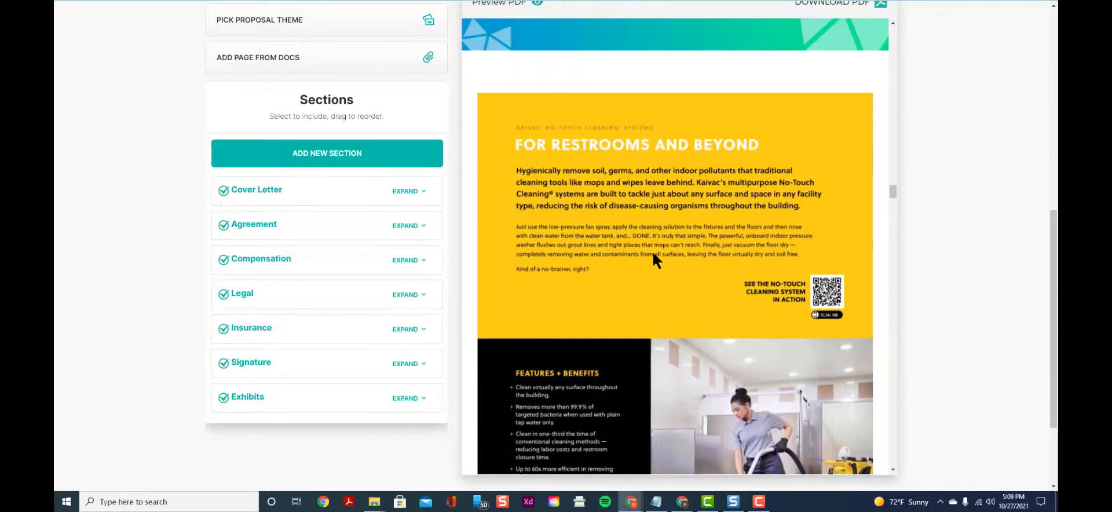
{"action": "scroll", "coordinate": [678, 225], "scroll_direction": "down", "scroll_amount": 1}
{"action": "scroll", "coordinate": [678, 222], "scroll_direction": "down", "scroll_amount": 4}
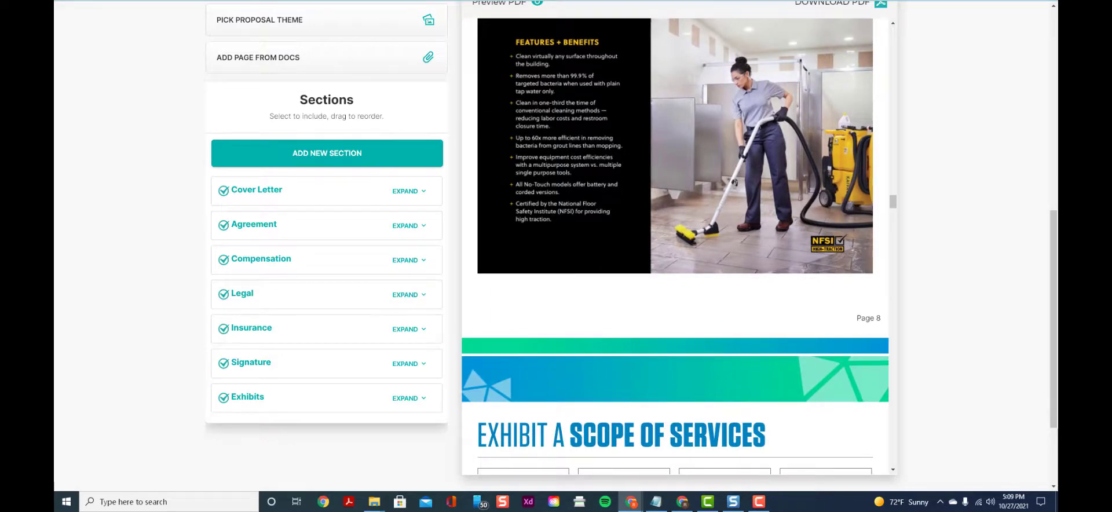
{"action": "scroll", "coordinate": [343, 224], "scroll_direction": "up", "scroll_amount": 3}
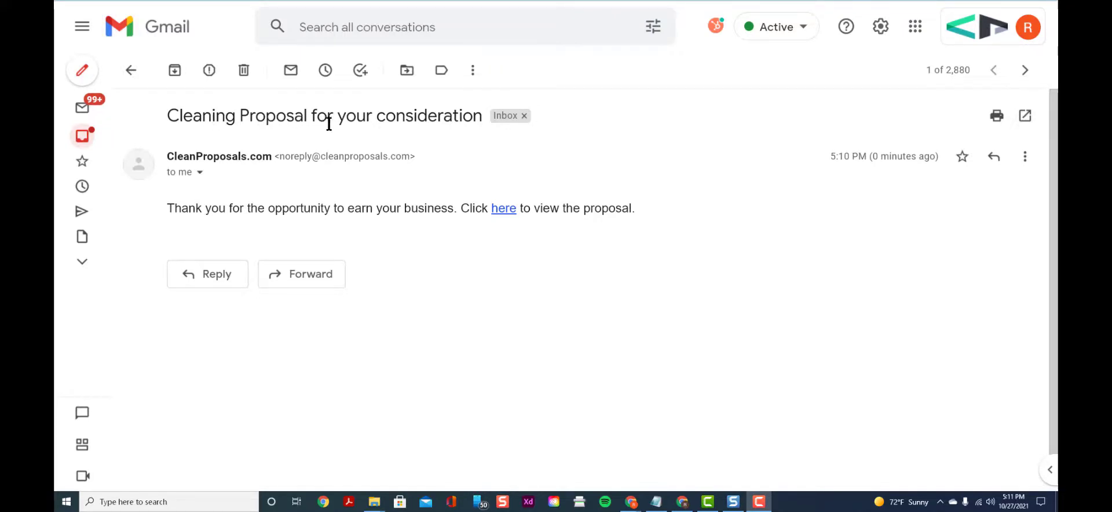
- Open the proposal from the link in the Cleaning Proposal e-mail and verify access with the recipient's e-mail address
{"action": "left_click", "coordinate": [504, 211]}
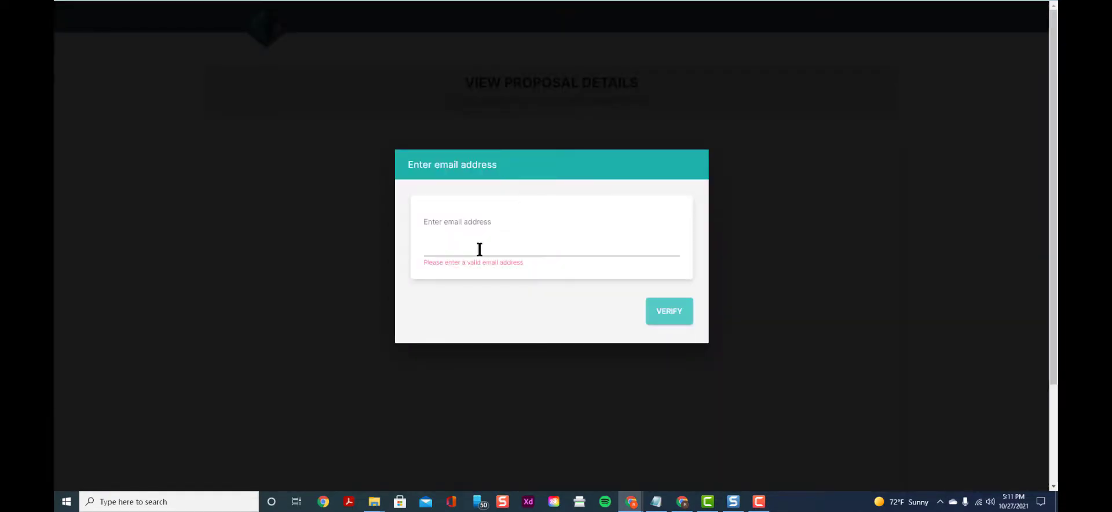
{"action": "left_click", "coordinate": [480, 249]}
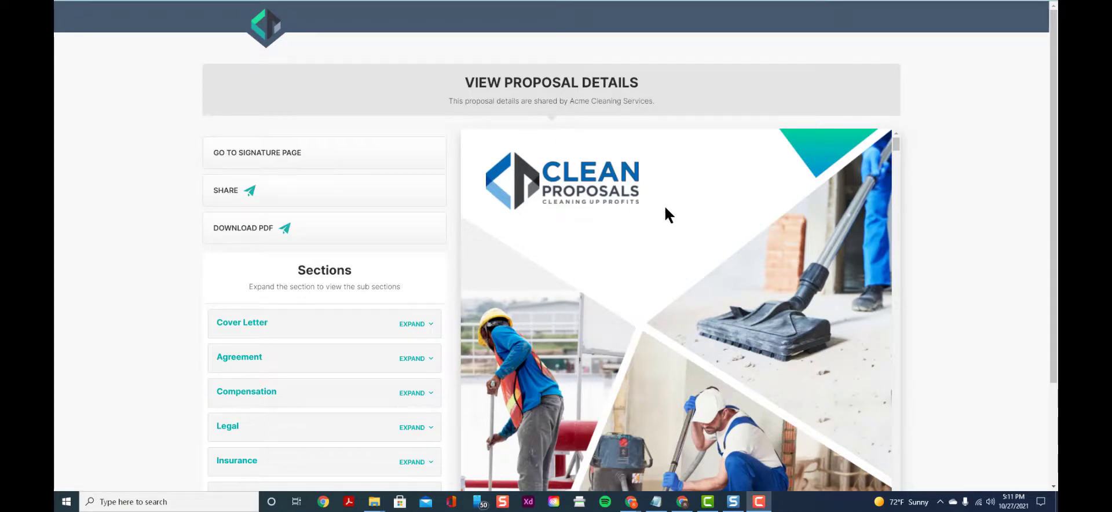
- Look through the shared proposal's cover page and the start of its cover letter, and return to the cover
{"action": "scroll", "coordinate": [689, 211], "scroll_direction": "down", "scroll_amount": 3}
{"action": "scroll", "coordinate": [699, 231], "scroll_direction": "down", "scroll_amount": 1}
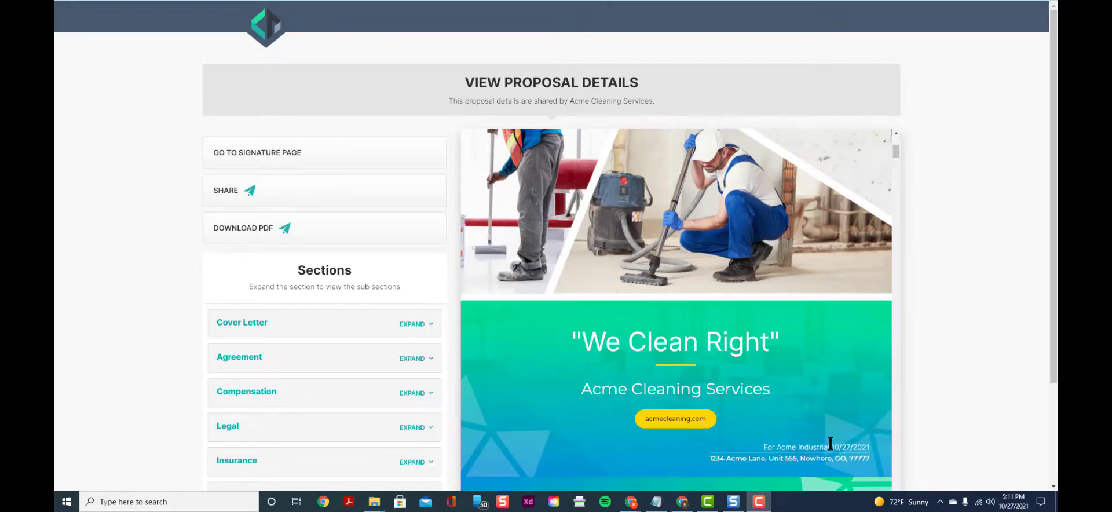
{"action": "scroll", "coordinate": [739, 406], "scroll_direction": "down", "scroll_amount": 2}
{"action": "scroll", "coordinate": [738, 405], "scroll_direction": "down", "scroll_amount": 5}
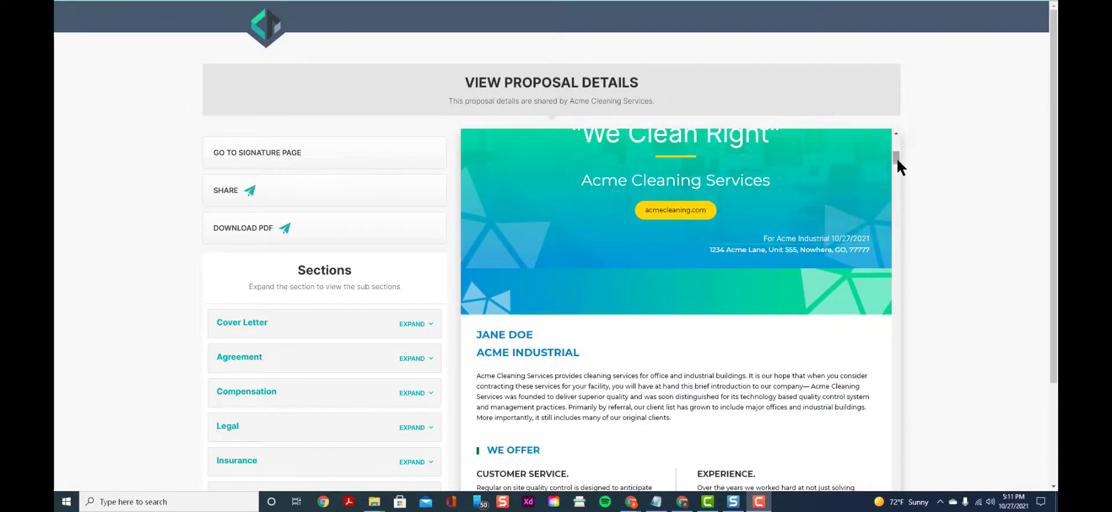
{"action": "mouse_move", "coordinate": [896, 159]}
{"action": "left_mouse_down"}
{"action": "mouse_move", "coordinate": [894, 228]}
{"action": "mouse_move", "coordinate": [897, 144]}
{"action": "left_mouse_up"}
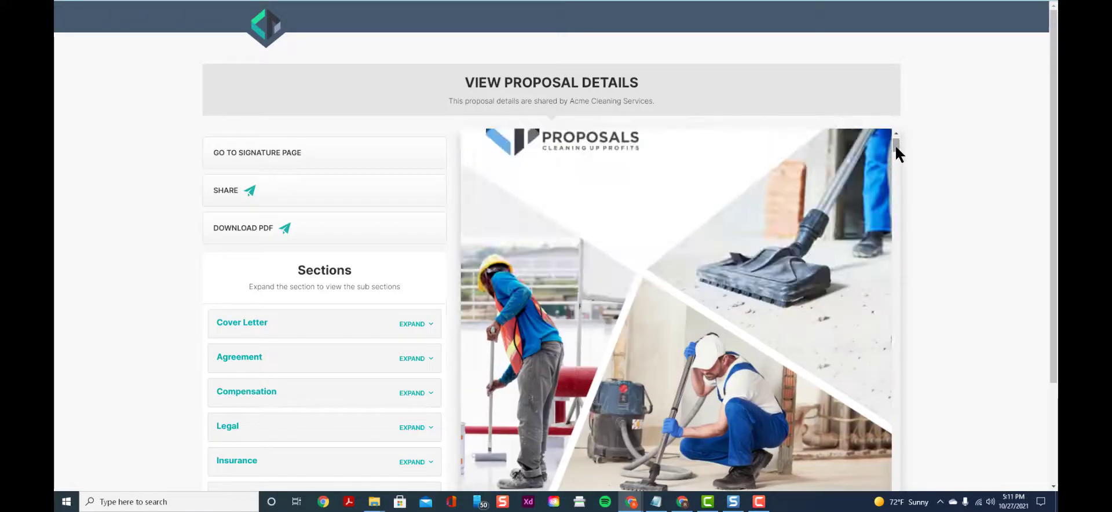
{"action": "scroll", "coordinate": [895, 147], "scroll_direction": "up", "scroll_amount": 1}
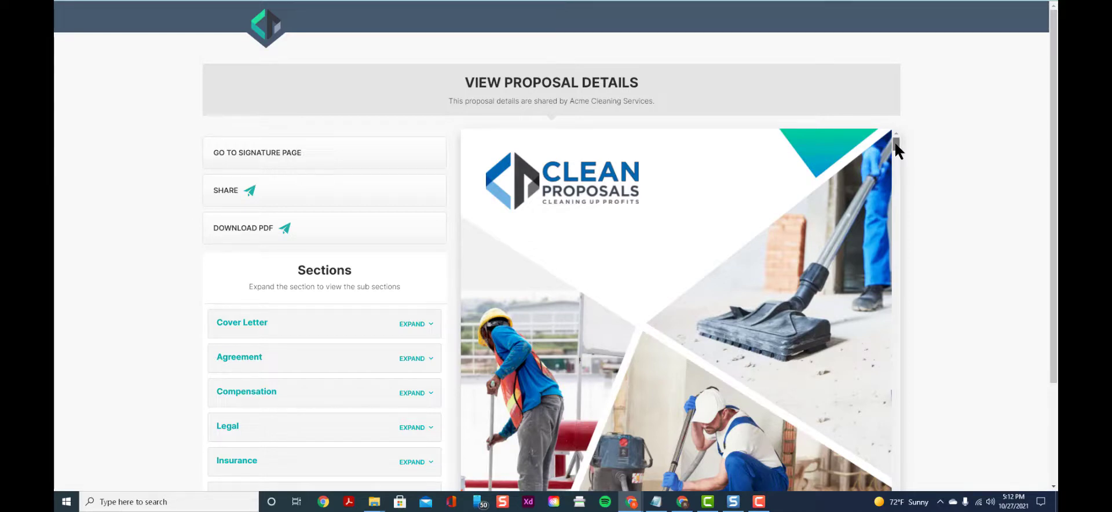
{"action": "scroll", "coordinate": [296, 334], "scroll_direction": "down", "scroll_amount": 1}
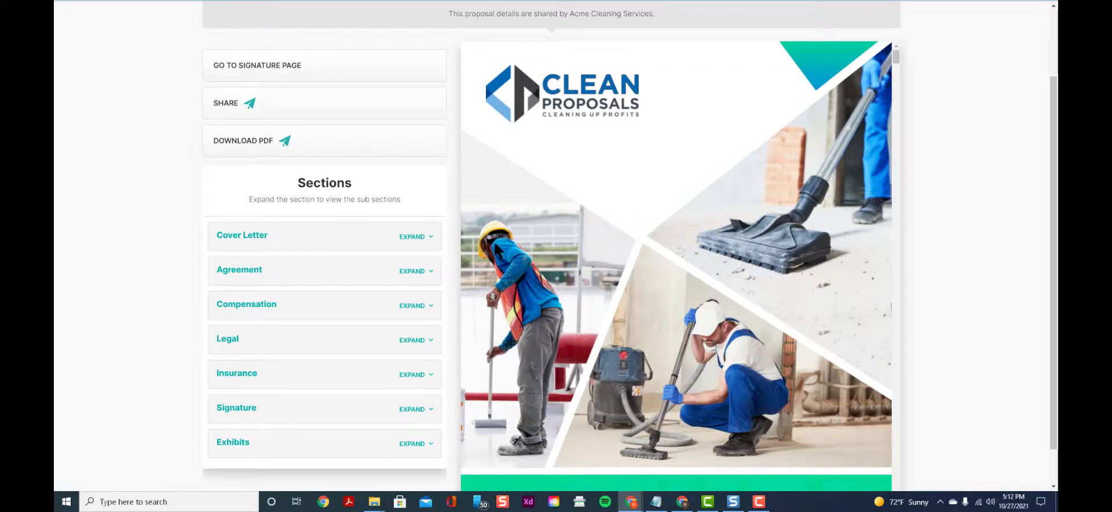
- Go to the proposal's Compensation section and review the one-time project pricing tables
{"action": "left_click", "coordinate": [318, 305]}
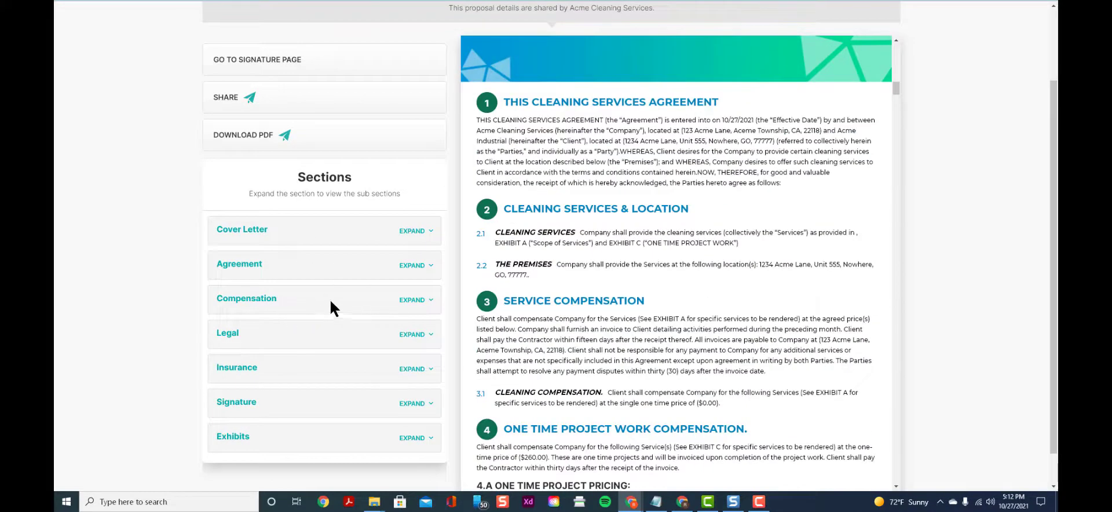
{"action": "scroll", "coordinate": [578, 293], "scroll_direction": "down", "scroll_amount": 4}
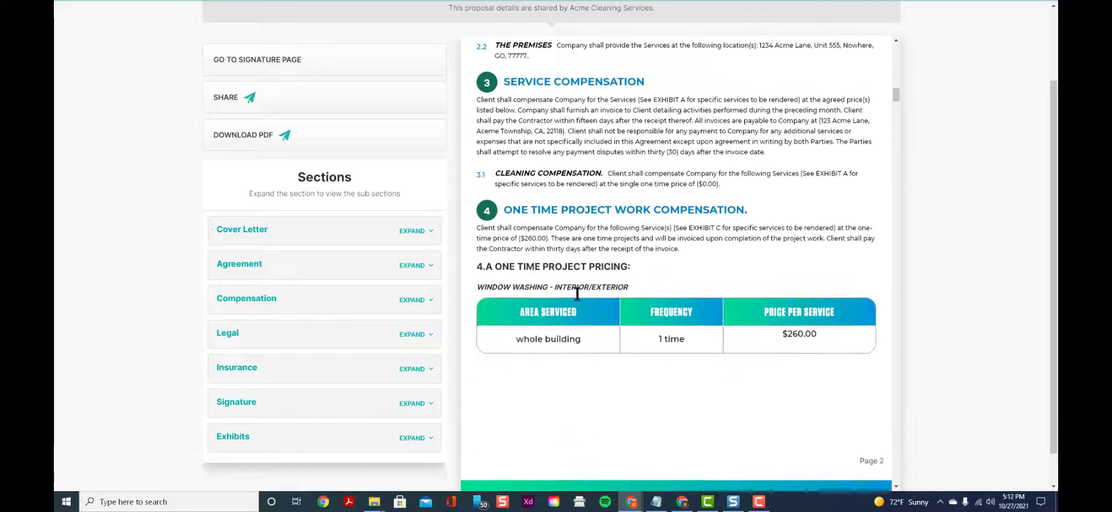
{"action": "scroll", "coordinate": [577, 294], "scroll_direction": "down", "scroll_amount": 1}
{"action": "scroll", "coordinate": [575, 290], "scroll_direction": "down", "scroll_amount": 2}
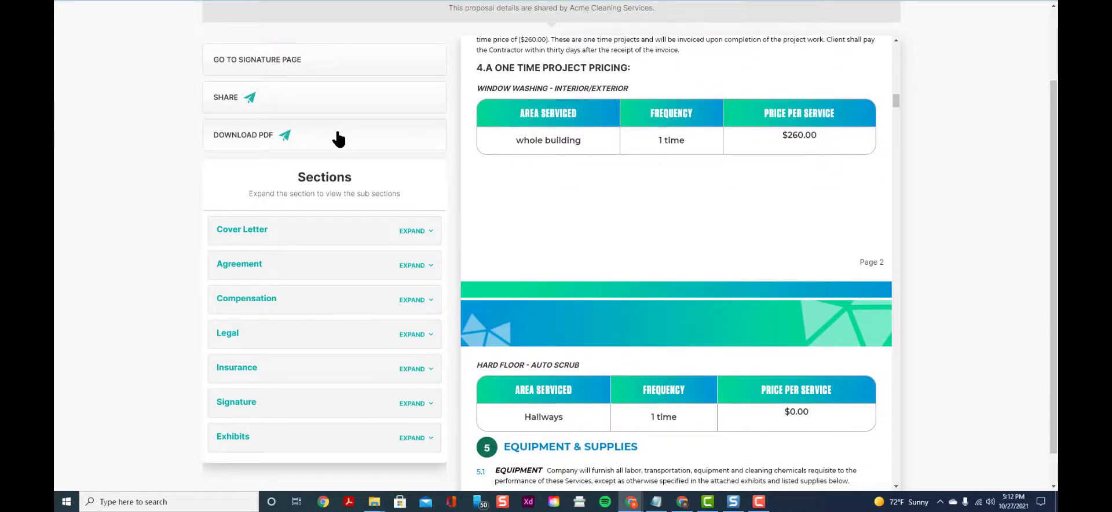
- Open the Basic Recipient Information form for signing the proposal and cancel it
{"action": "left_click", "coordinate": [297, 60]}
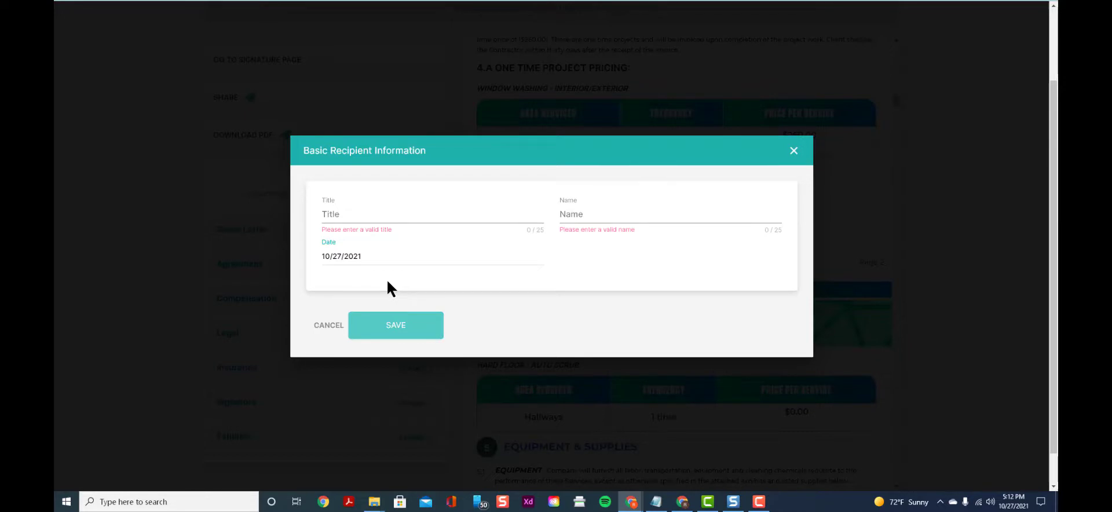
{"action": "left_click", "coordinate": [335, 324]}
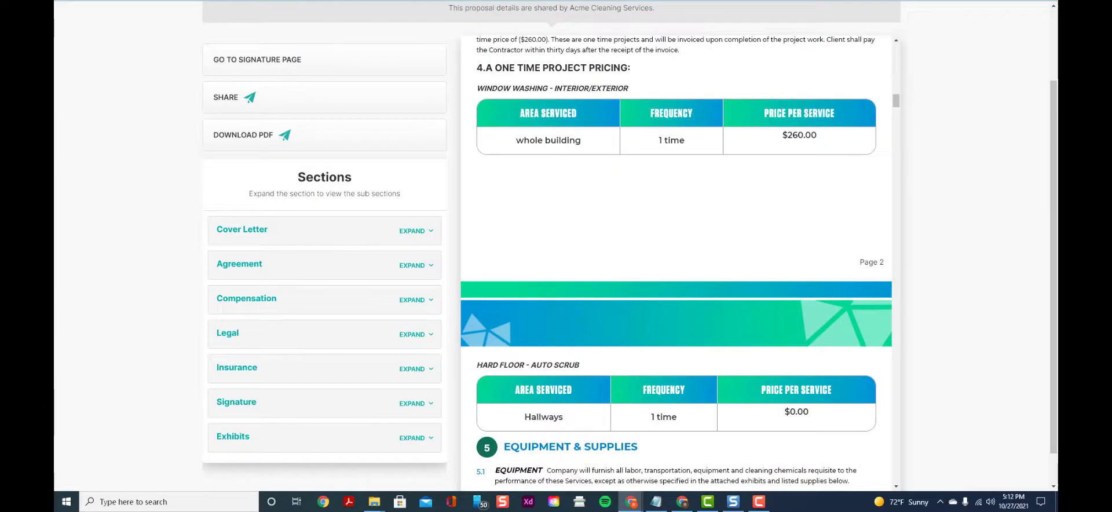